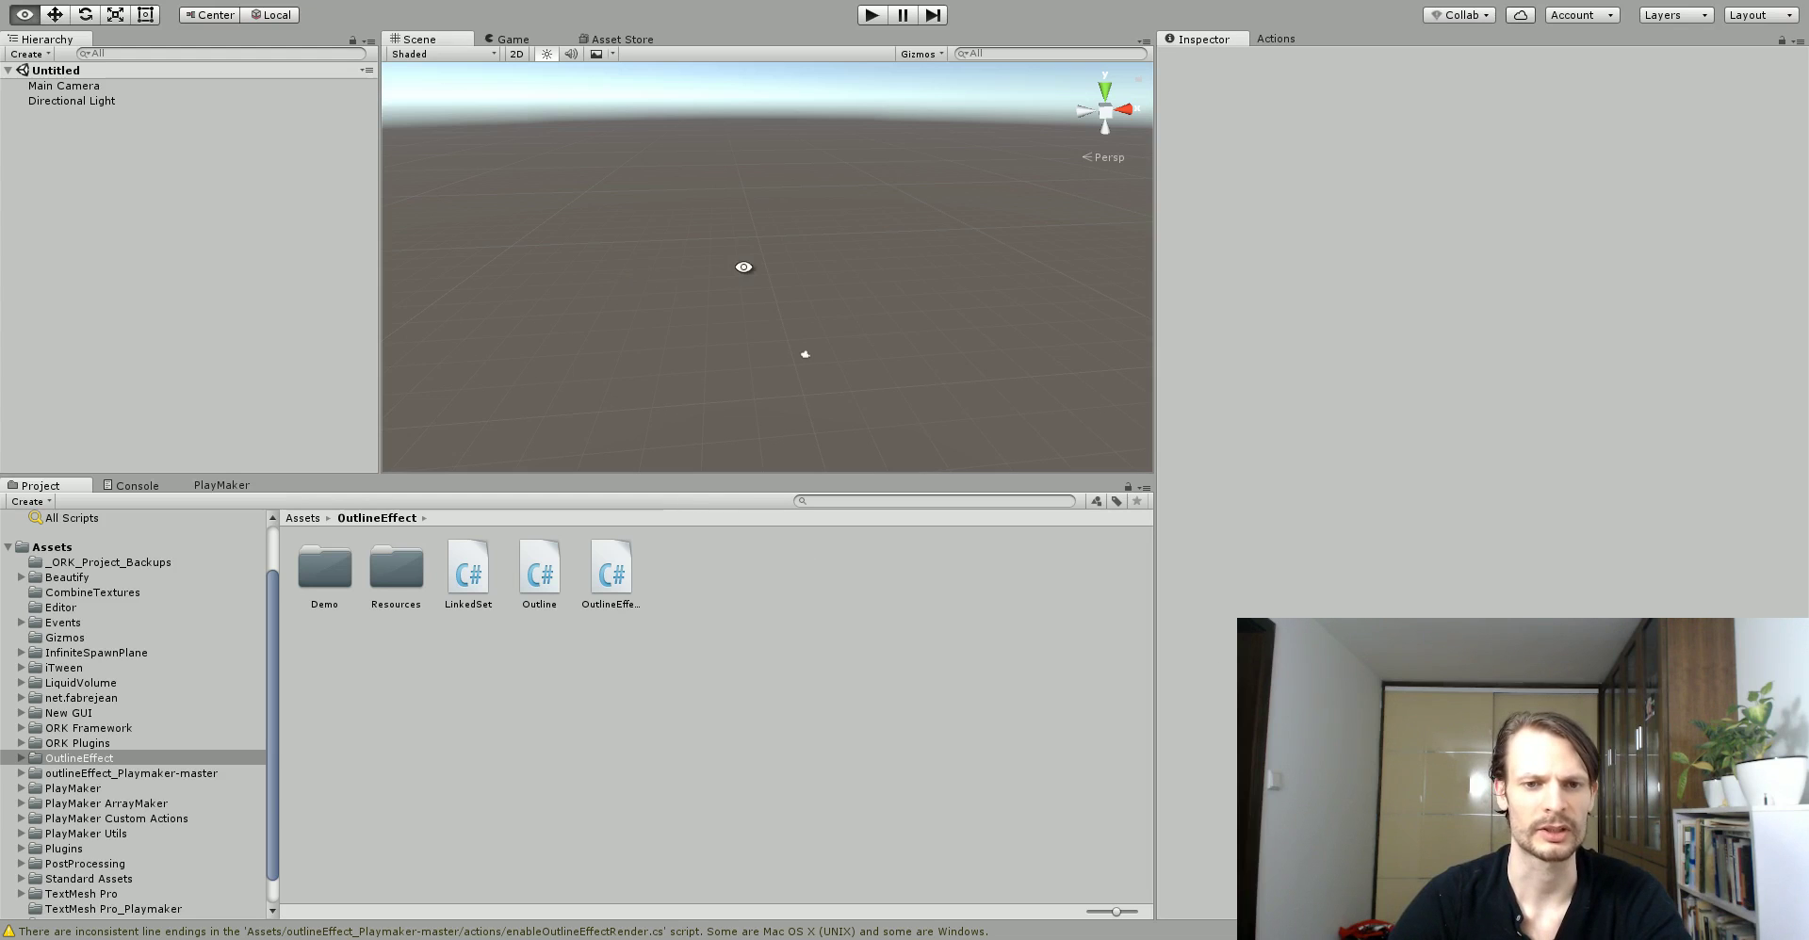
# - Add a 3D sphere to the scene
pyautogui.keyDown('alt'); pyautogui.moveTo(731, 281); pyautogui.dragTo(714, 245); pyautogui.keyUp('alt')
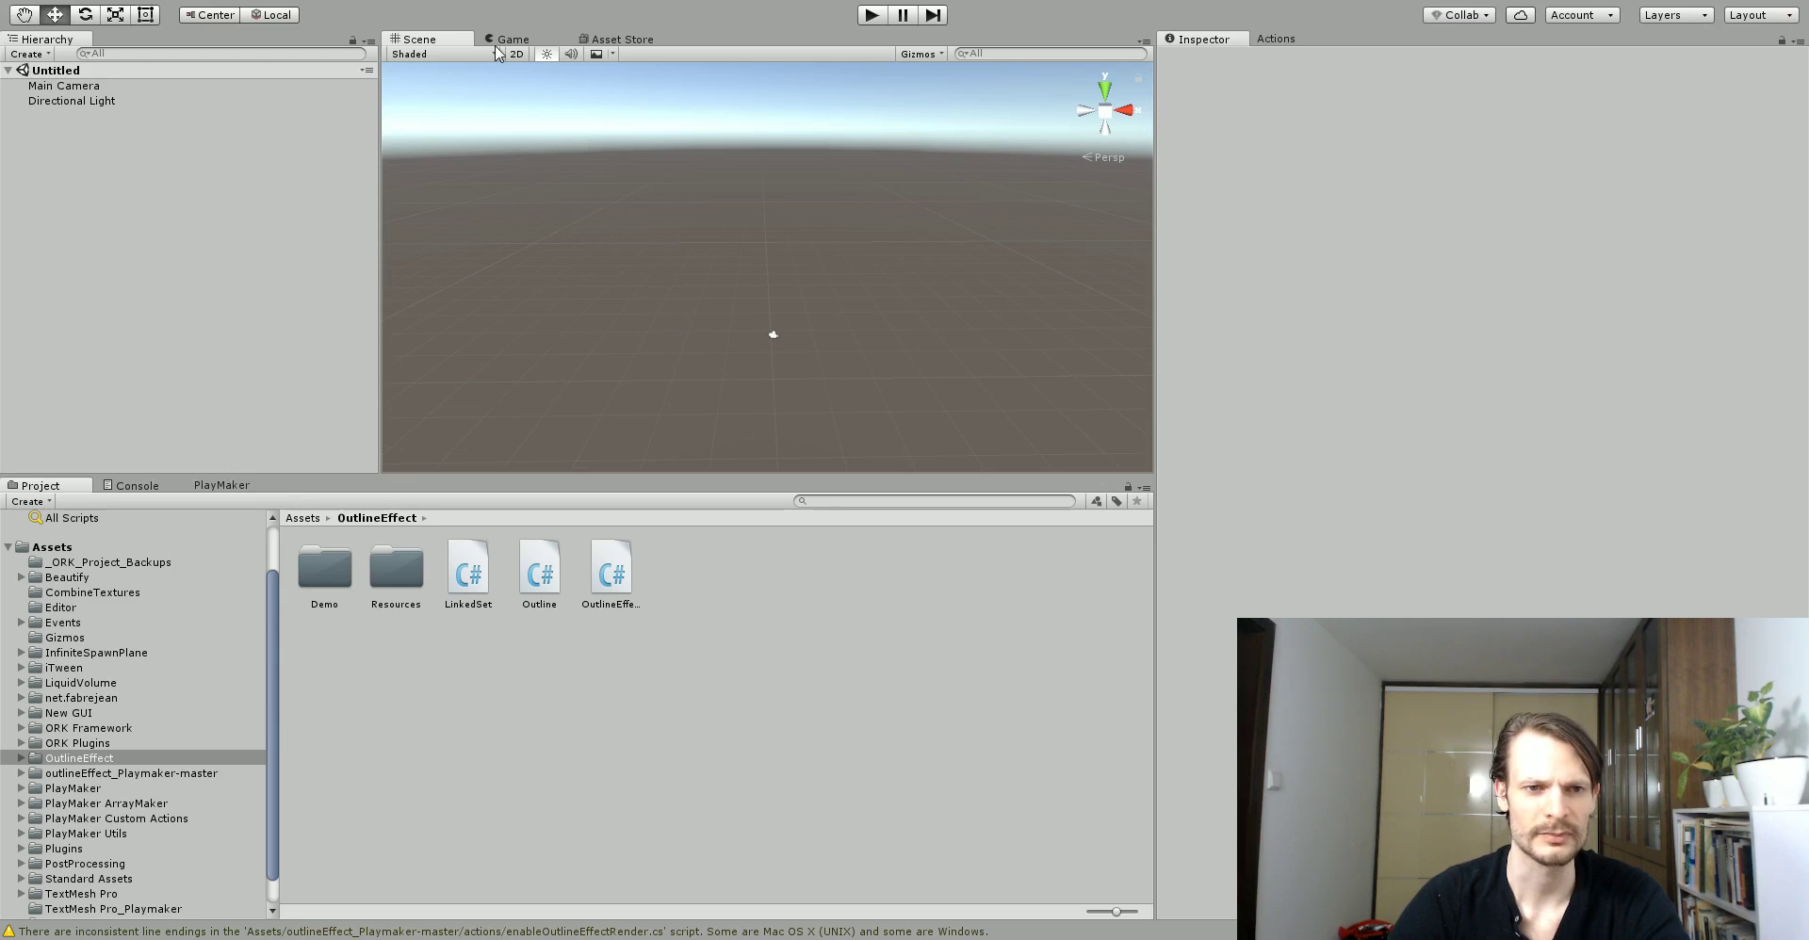
pyautogui.rightClick(194, 227)
pyautogui.moveTo(345, 410)
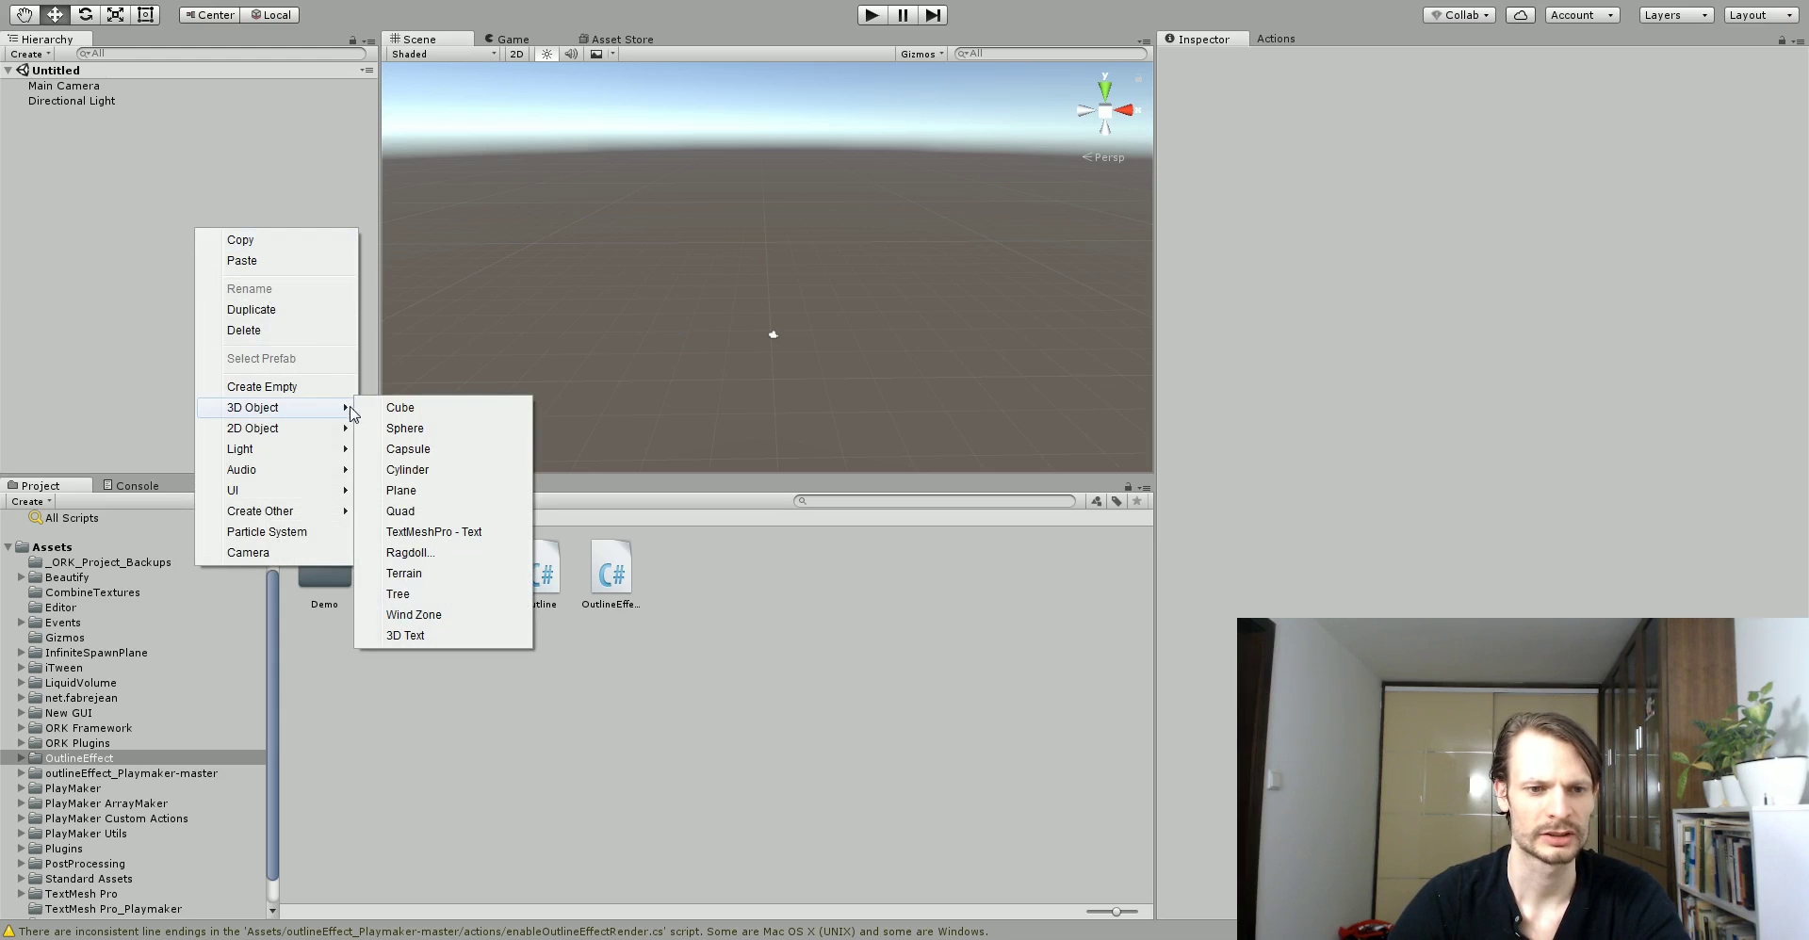
pyautogui.click(472, 429)
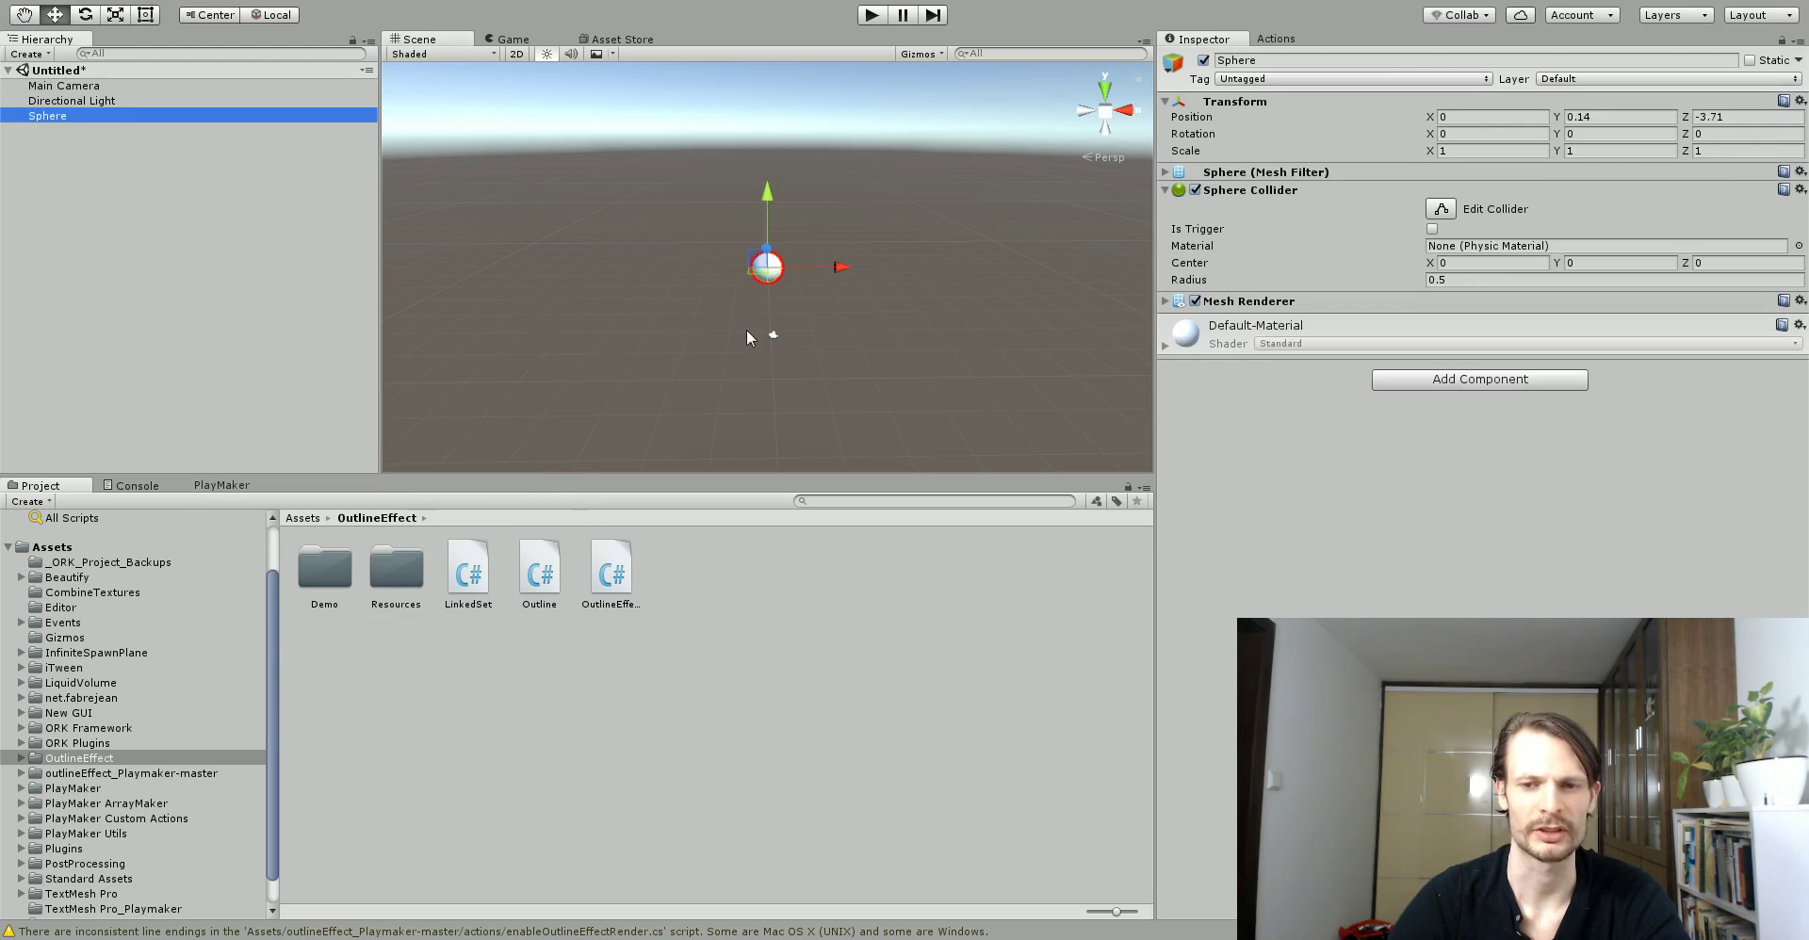
# - Move the sphere along the Z axis to about -4.72, checking its framing in the Game view
pyautogui.click(523, 41)
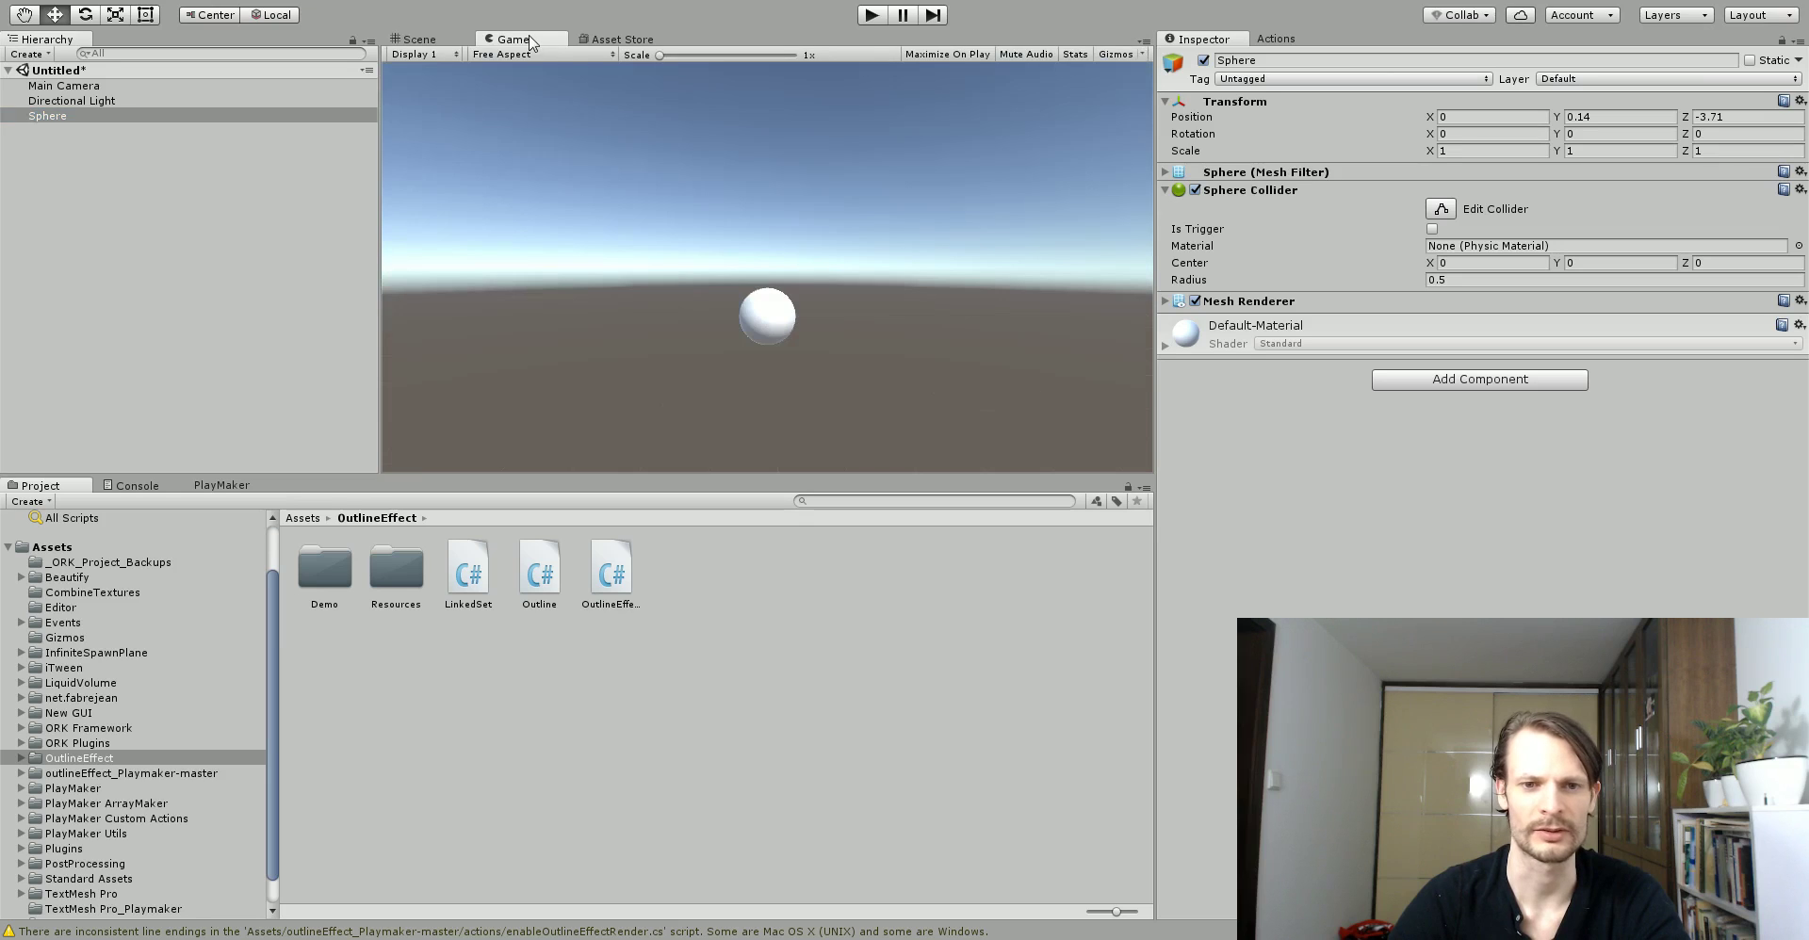
pyautogui.click(439, 39)
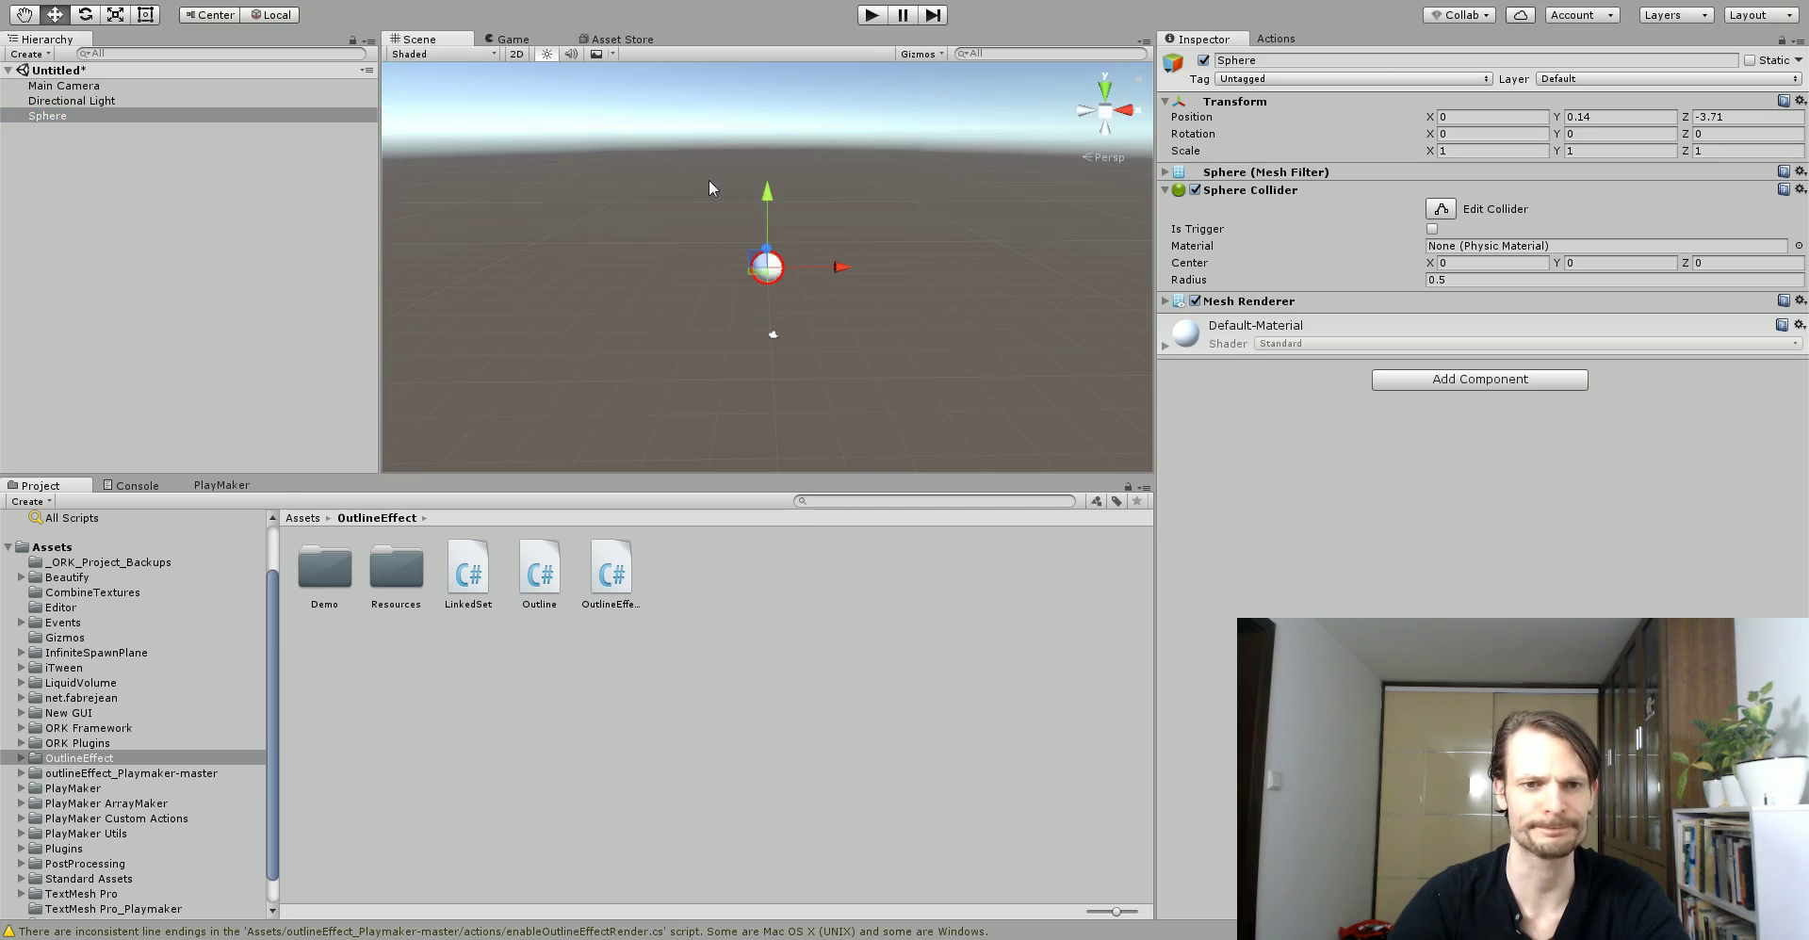
pyautogui.moveTo(773, 245); pyautogui.dragTo(773, 235)
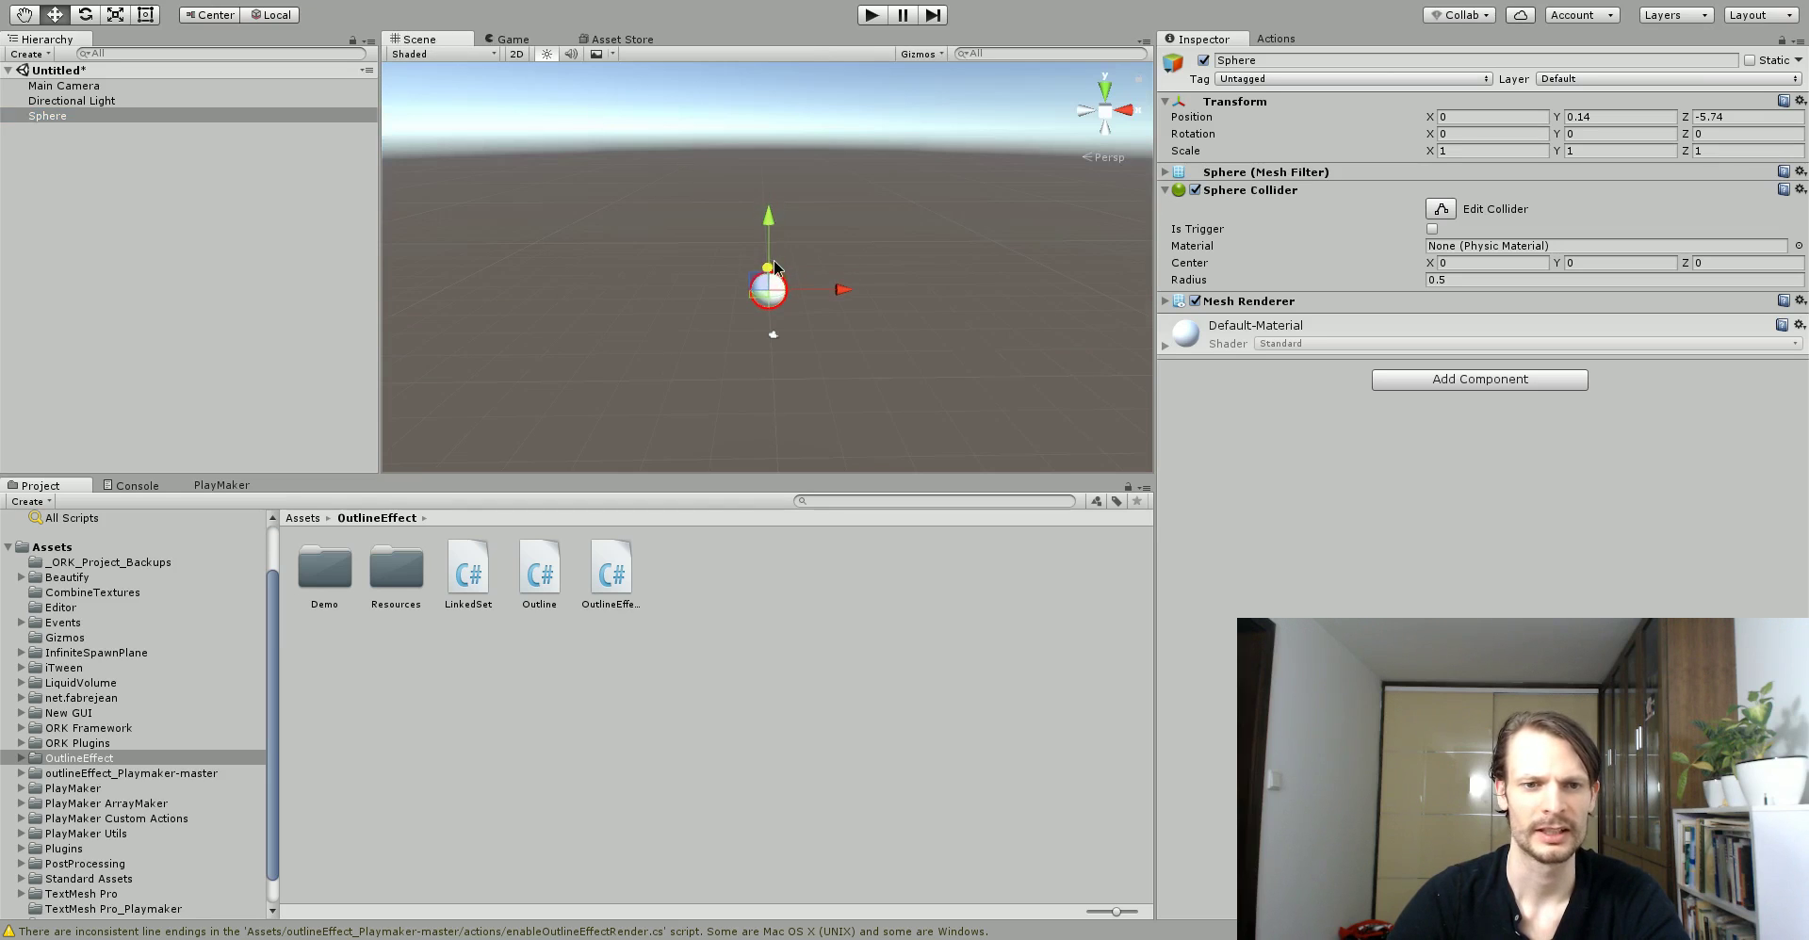
pyautogui.click(509, 40)
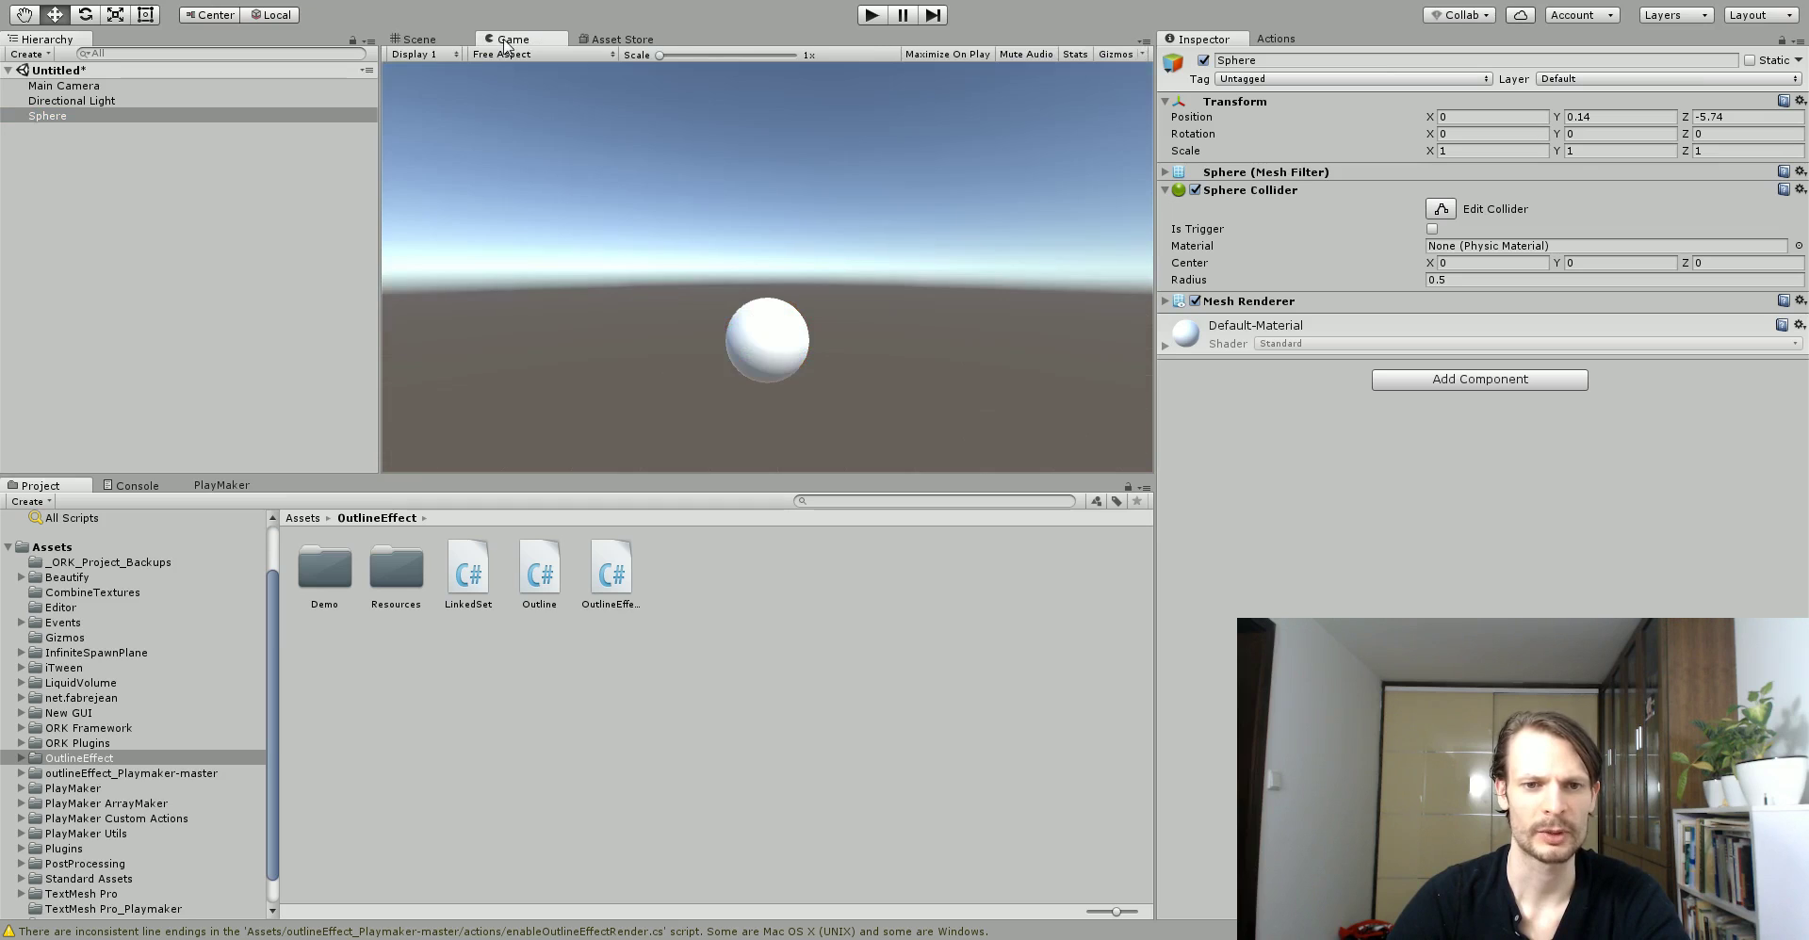
pyautogui.click(419, 39)
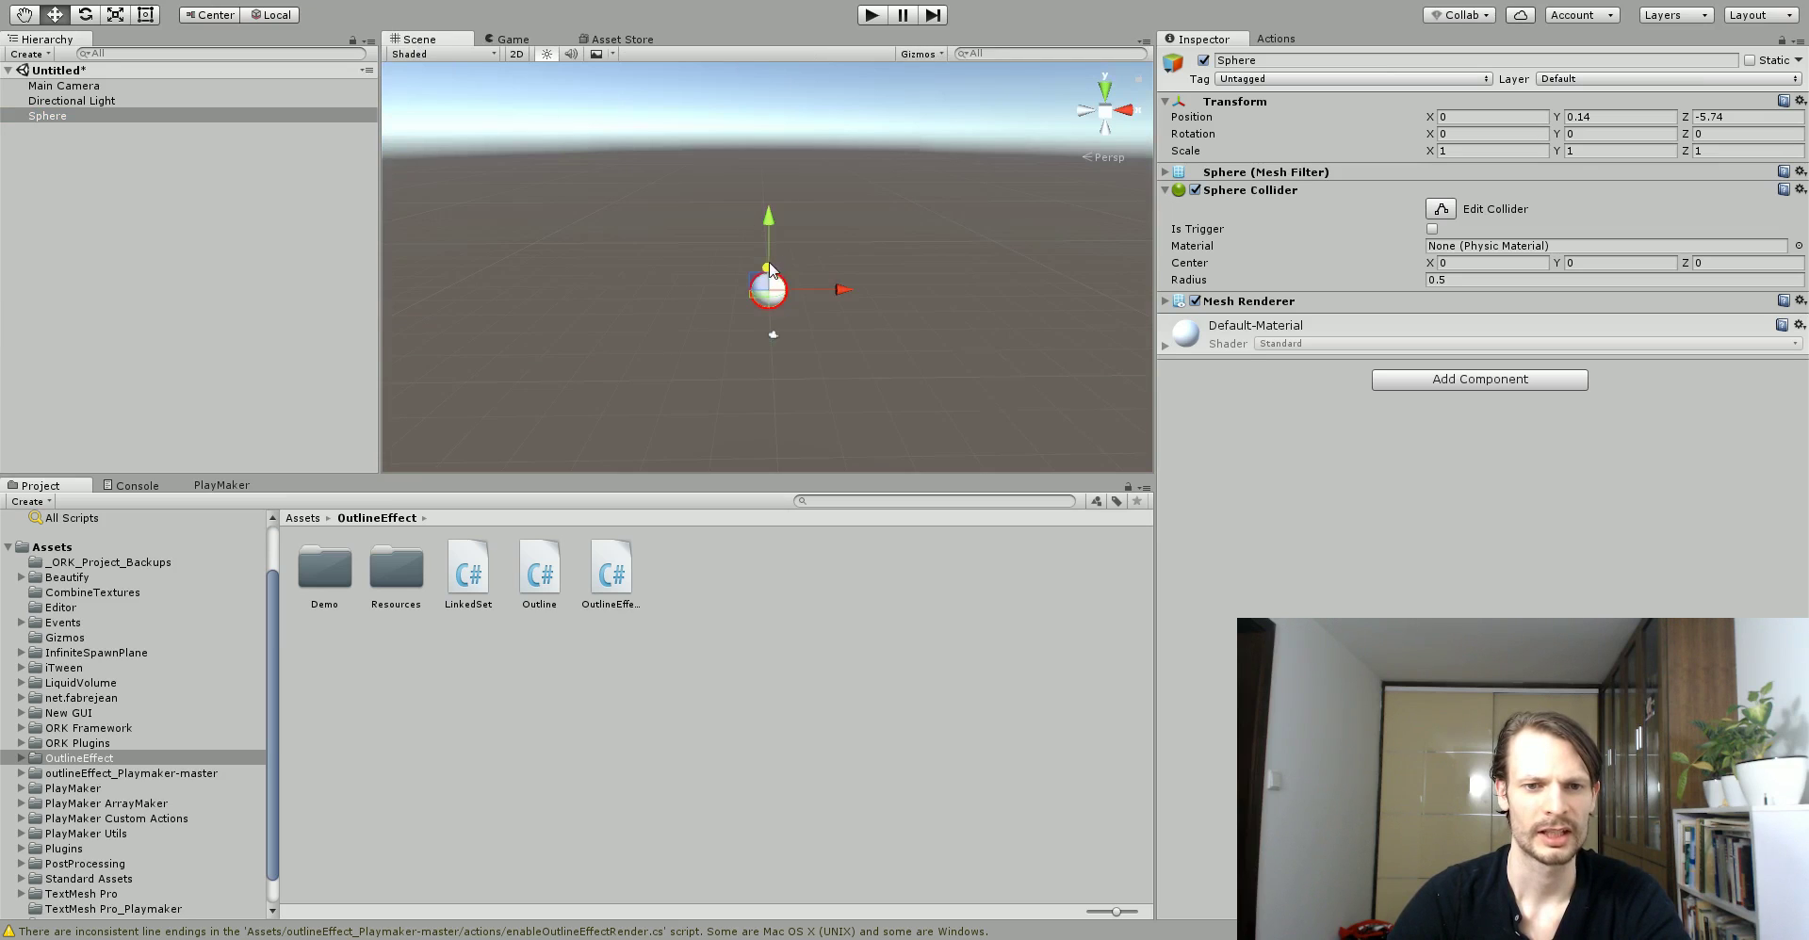
pyautogui.moveTo(772, 266); pyautogui.dragTo(765, 251)
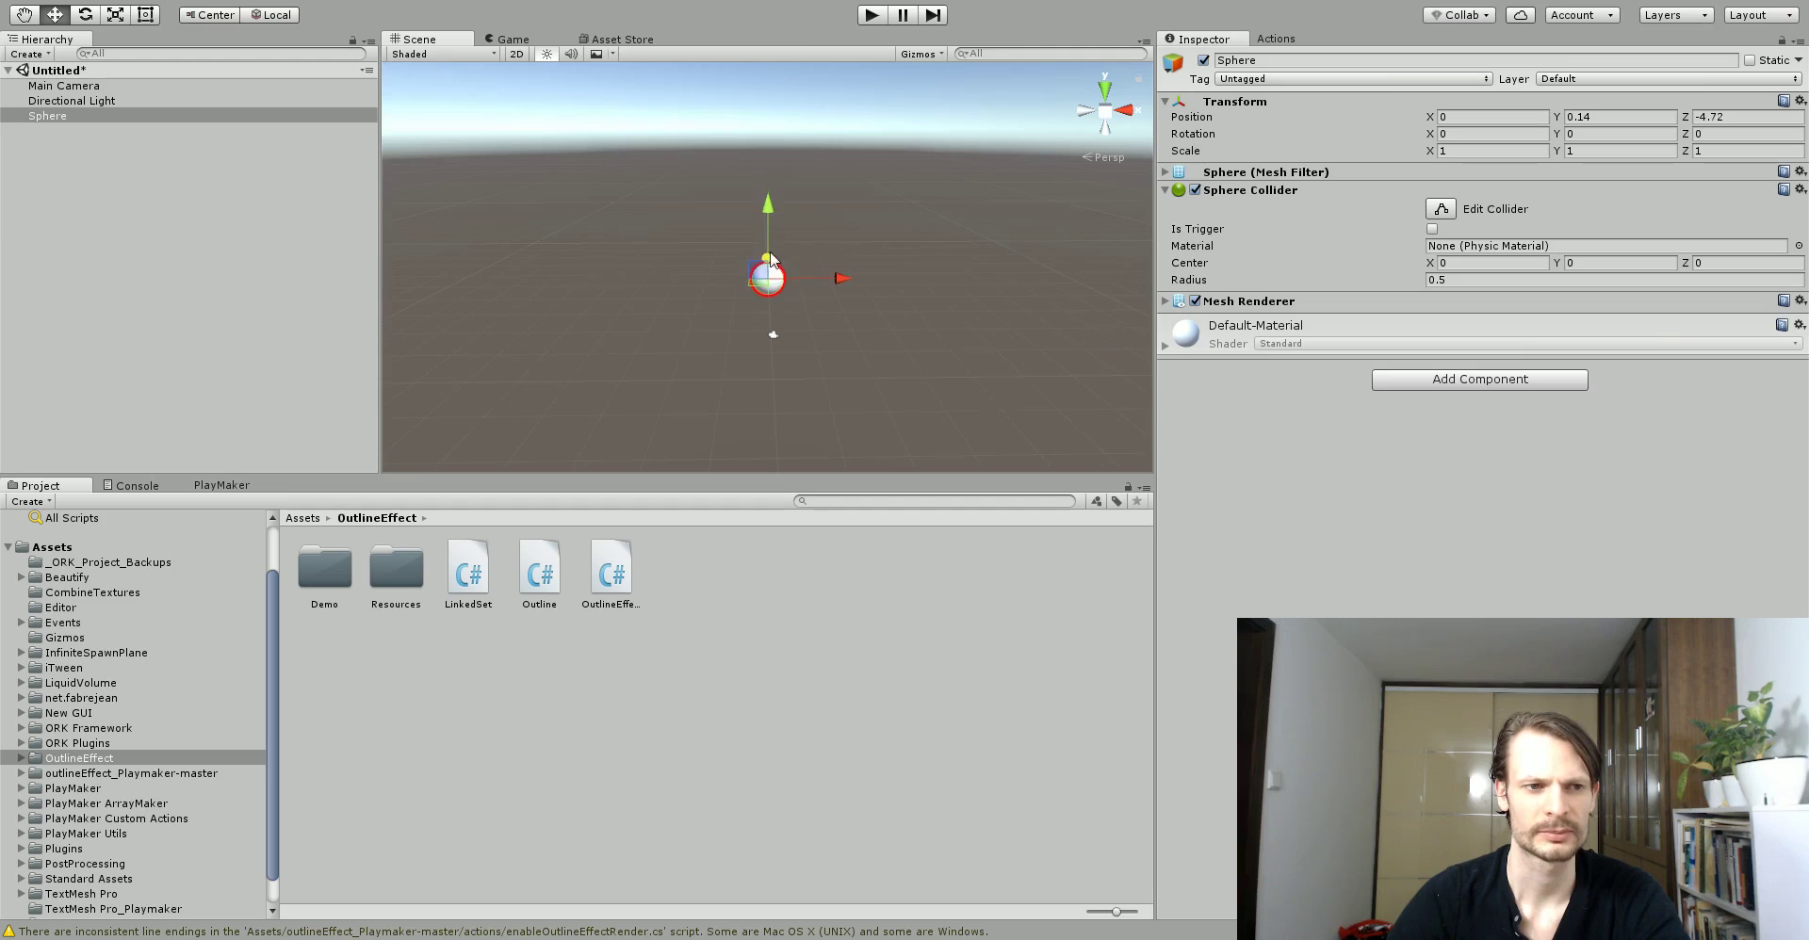
# - Add a 3D cube and move it along X to about 0.46, checking the overlap with the sphere in the Game view
pyautogui.click(129, 166)
pyautogui.rightClick(129, 162)
pyautogui.moveTo(264, 346)
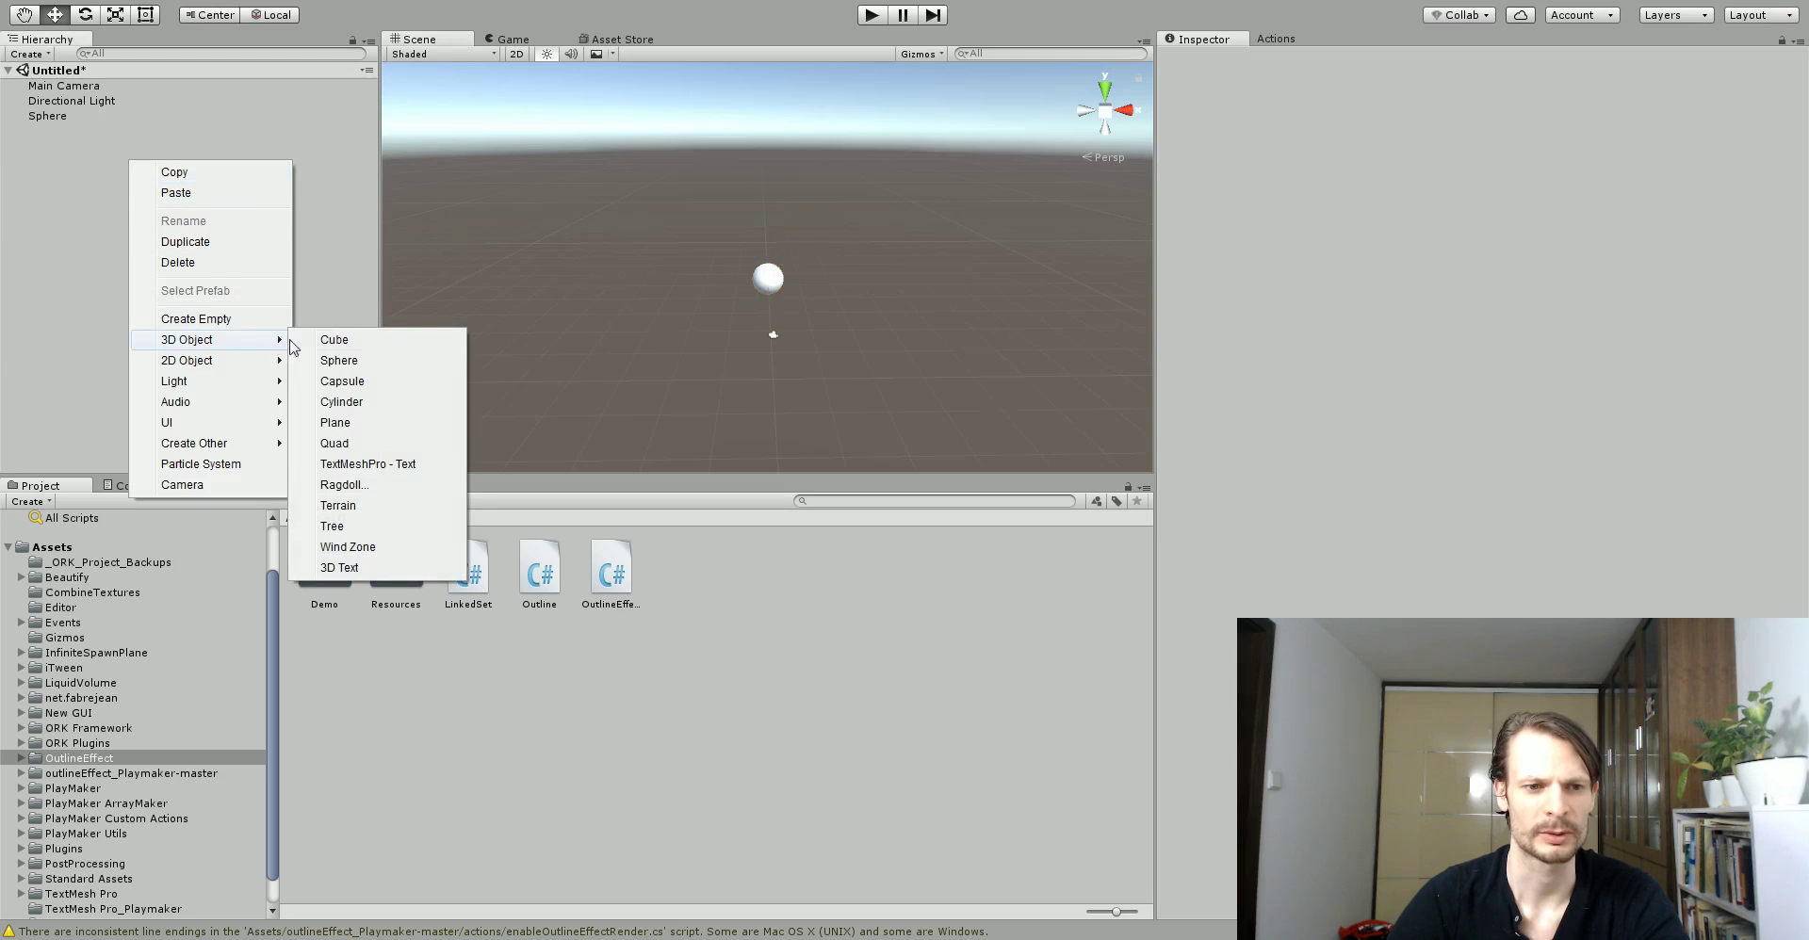
pyautogui.click(367, 342)
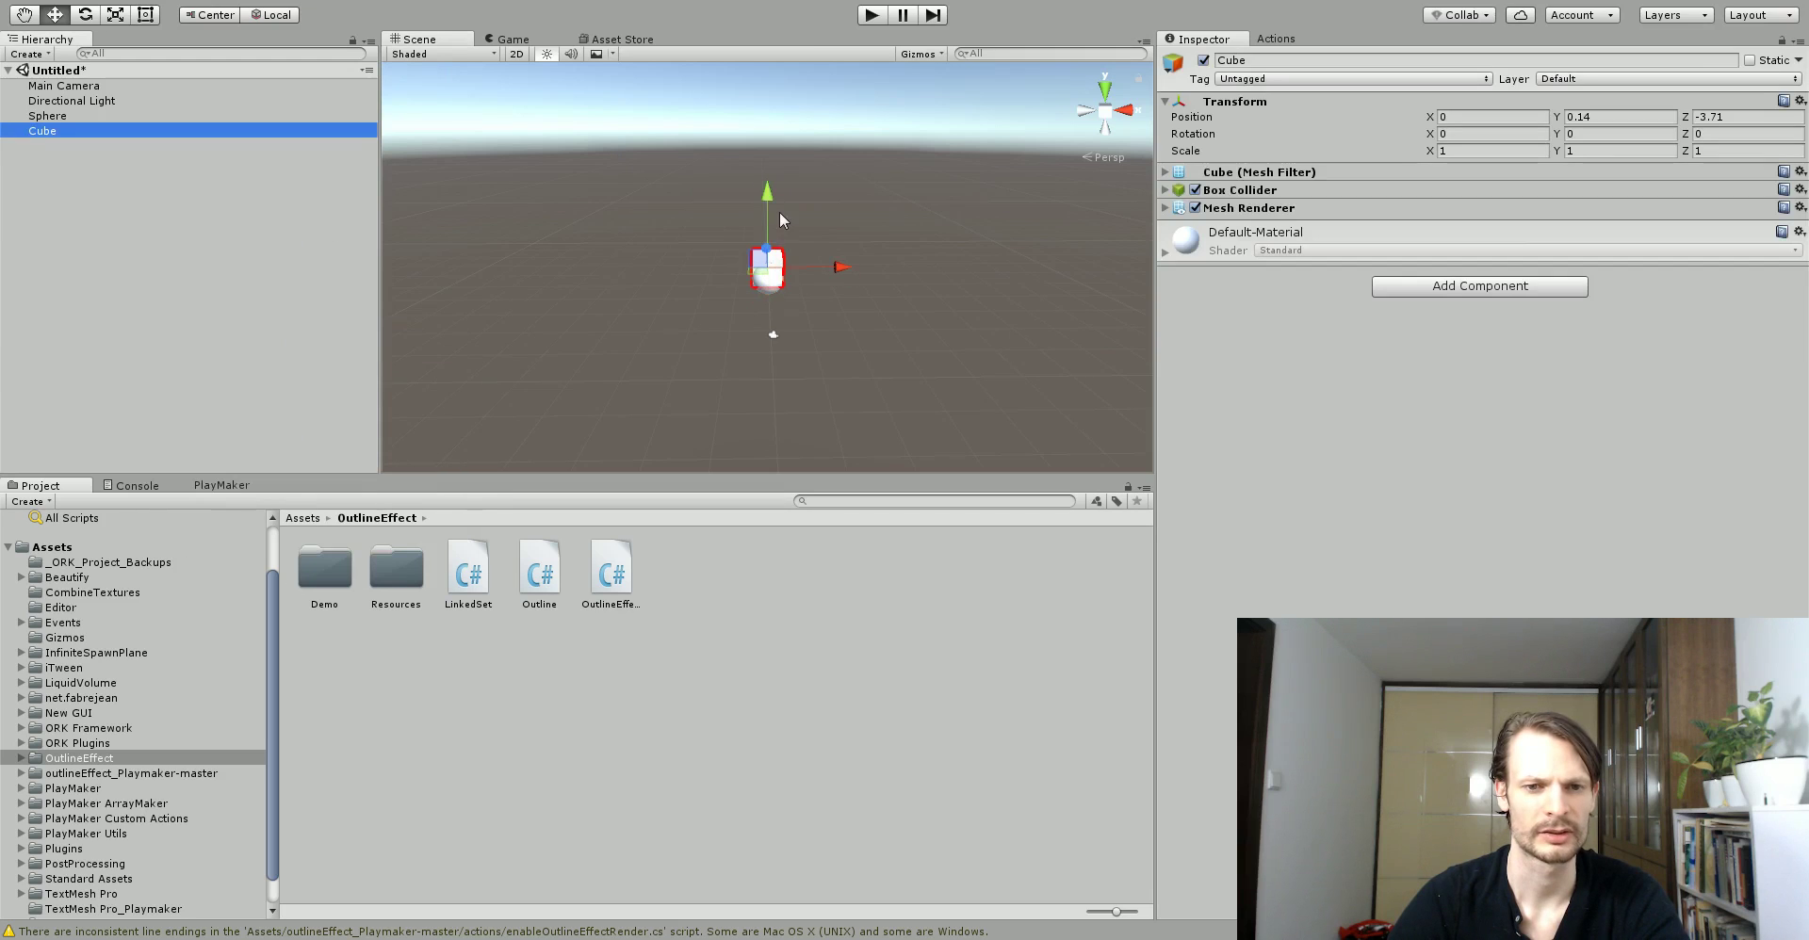
pyautogui.moveTo(837, 273); pyautogui.dragTo(853, 280)
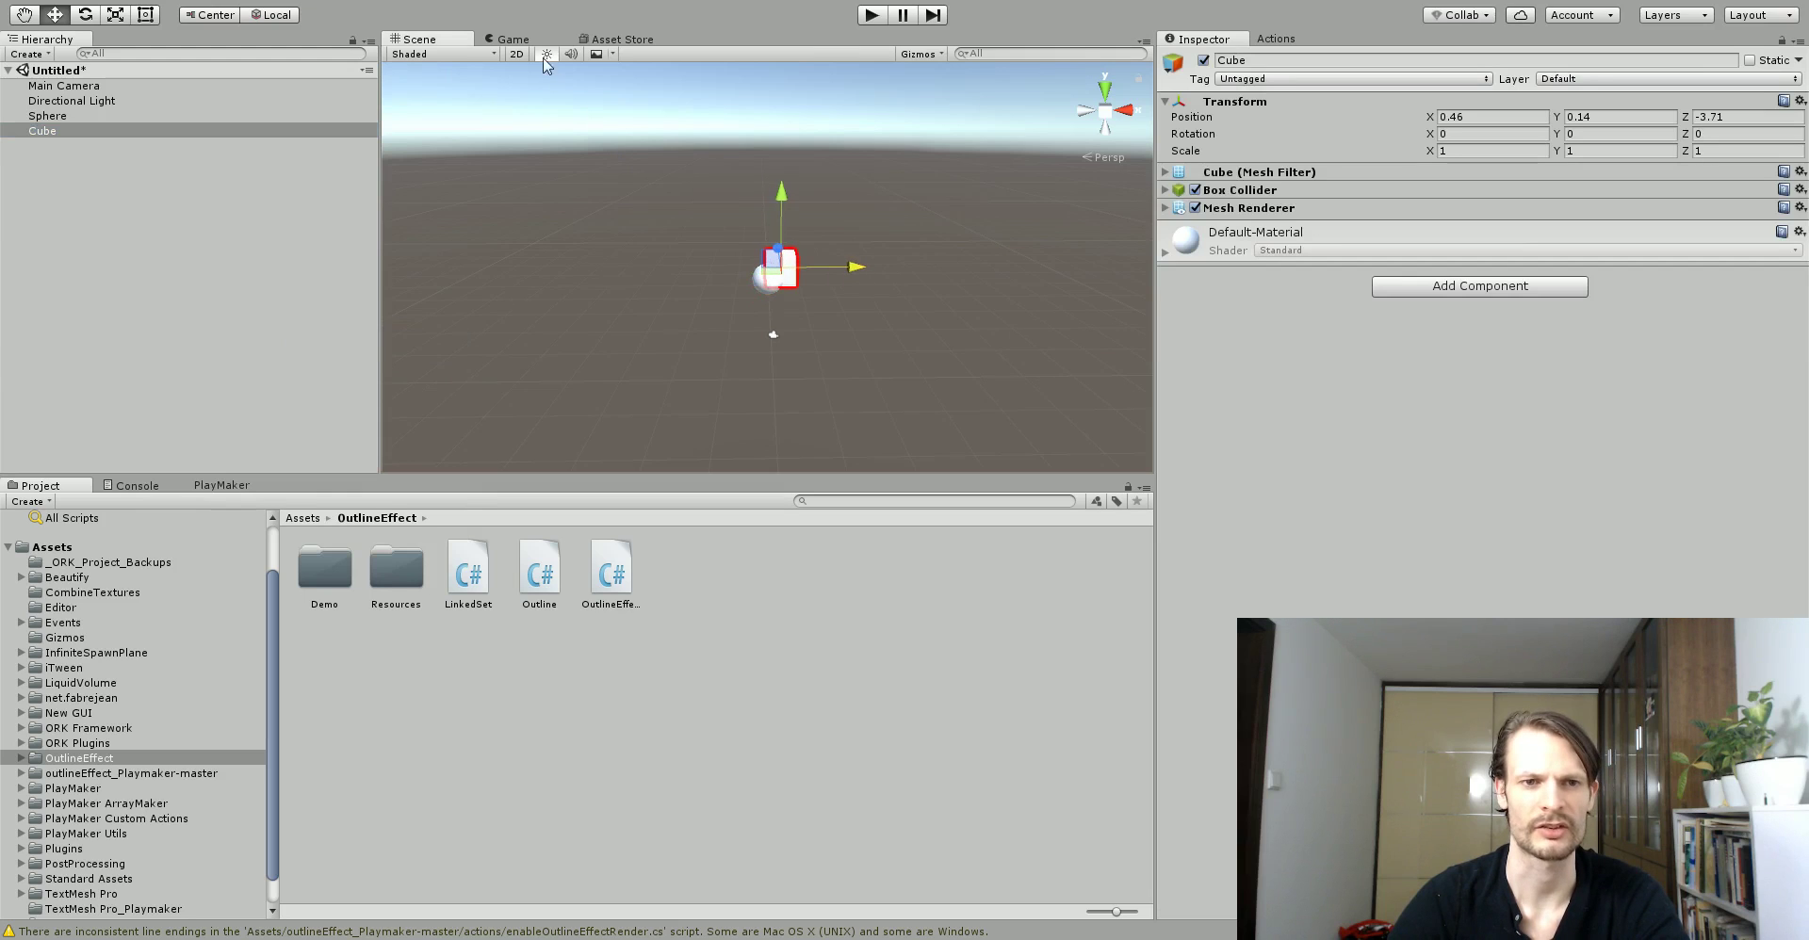
pyautogui.click(514, 38)
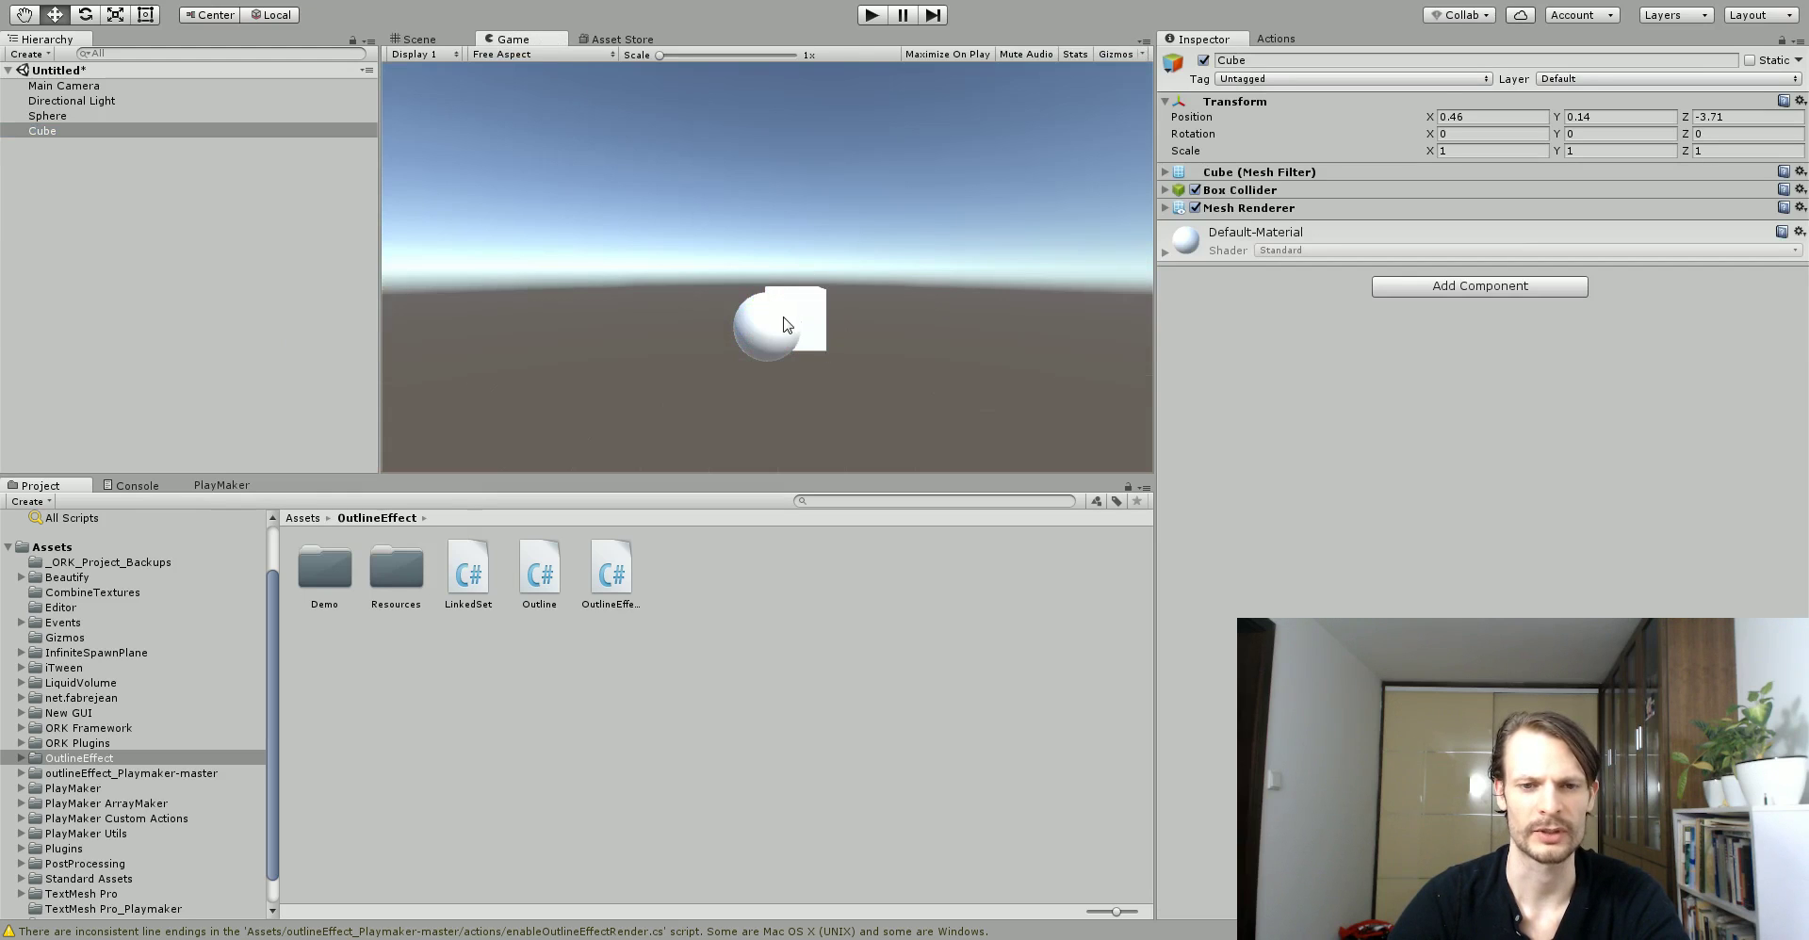
# - Back in the Scene view, shift the sphere along X to about -0.33, away from the cube
pyautogui.click(419, 40)
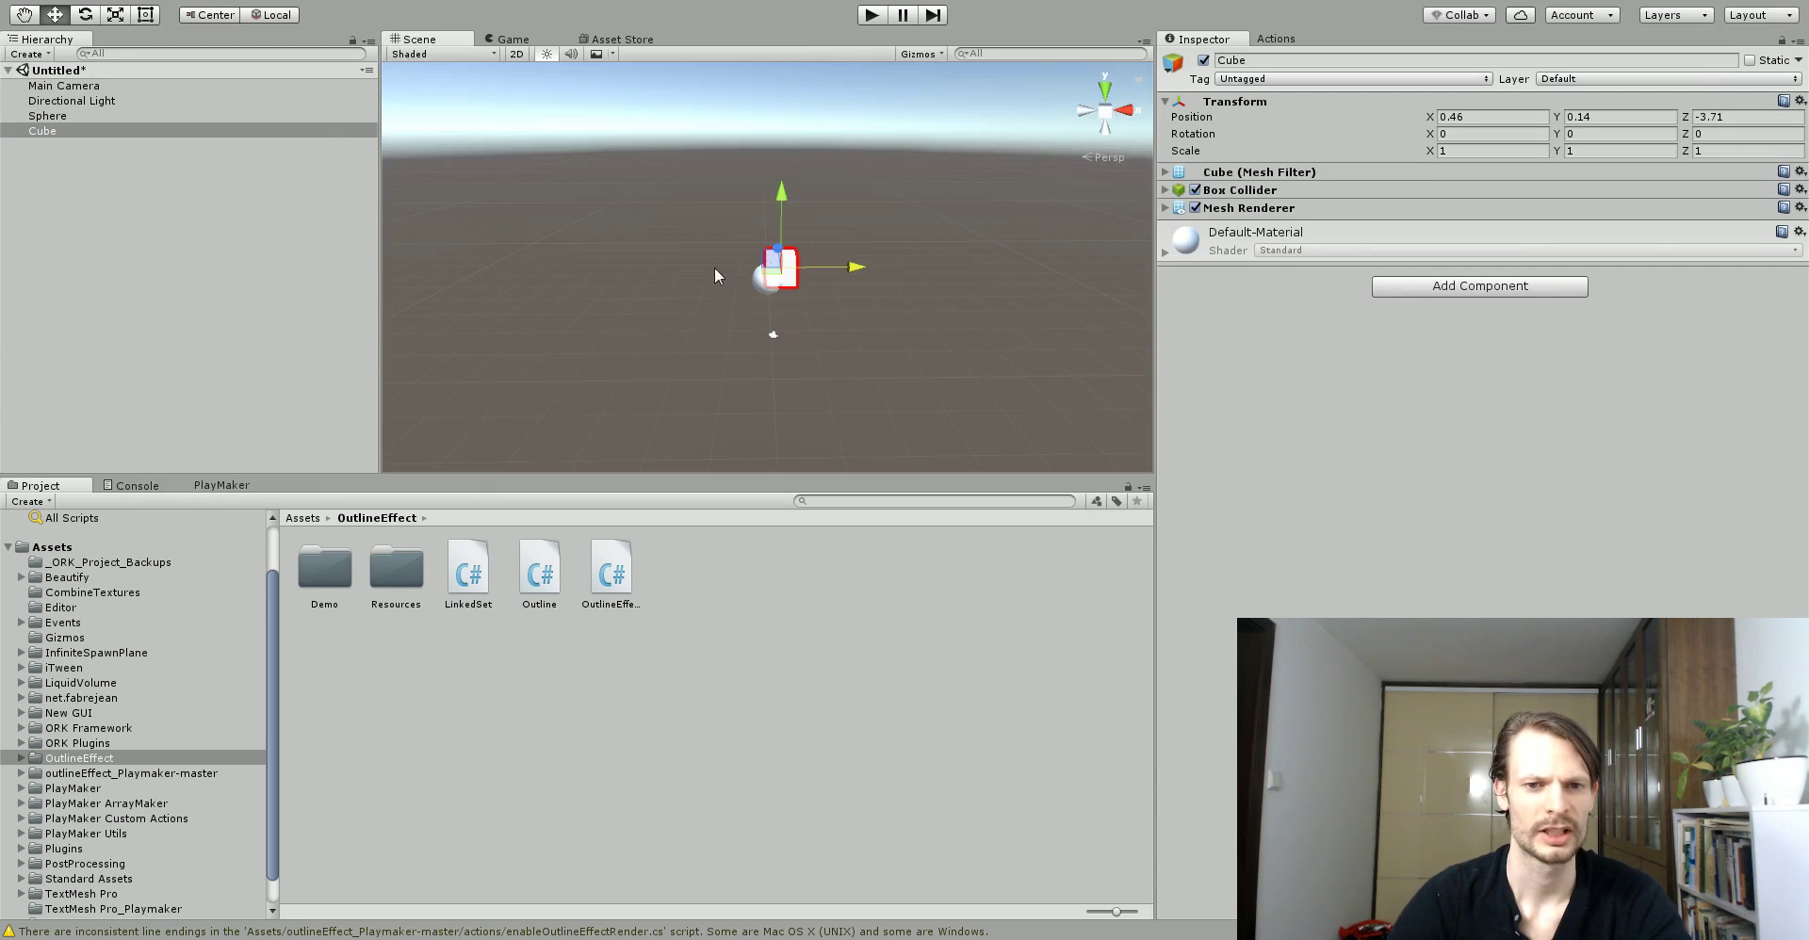
pyautogui.click(760, 281)
pyautogui.moveTo(840, 283); pyautogui.dragTo(829, 283)
# - Find the project's materials and apply BrightRedEmissive to the cube
pyautogui.click(789, 262)
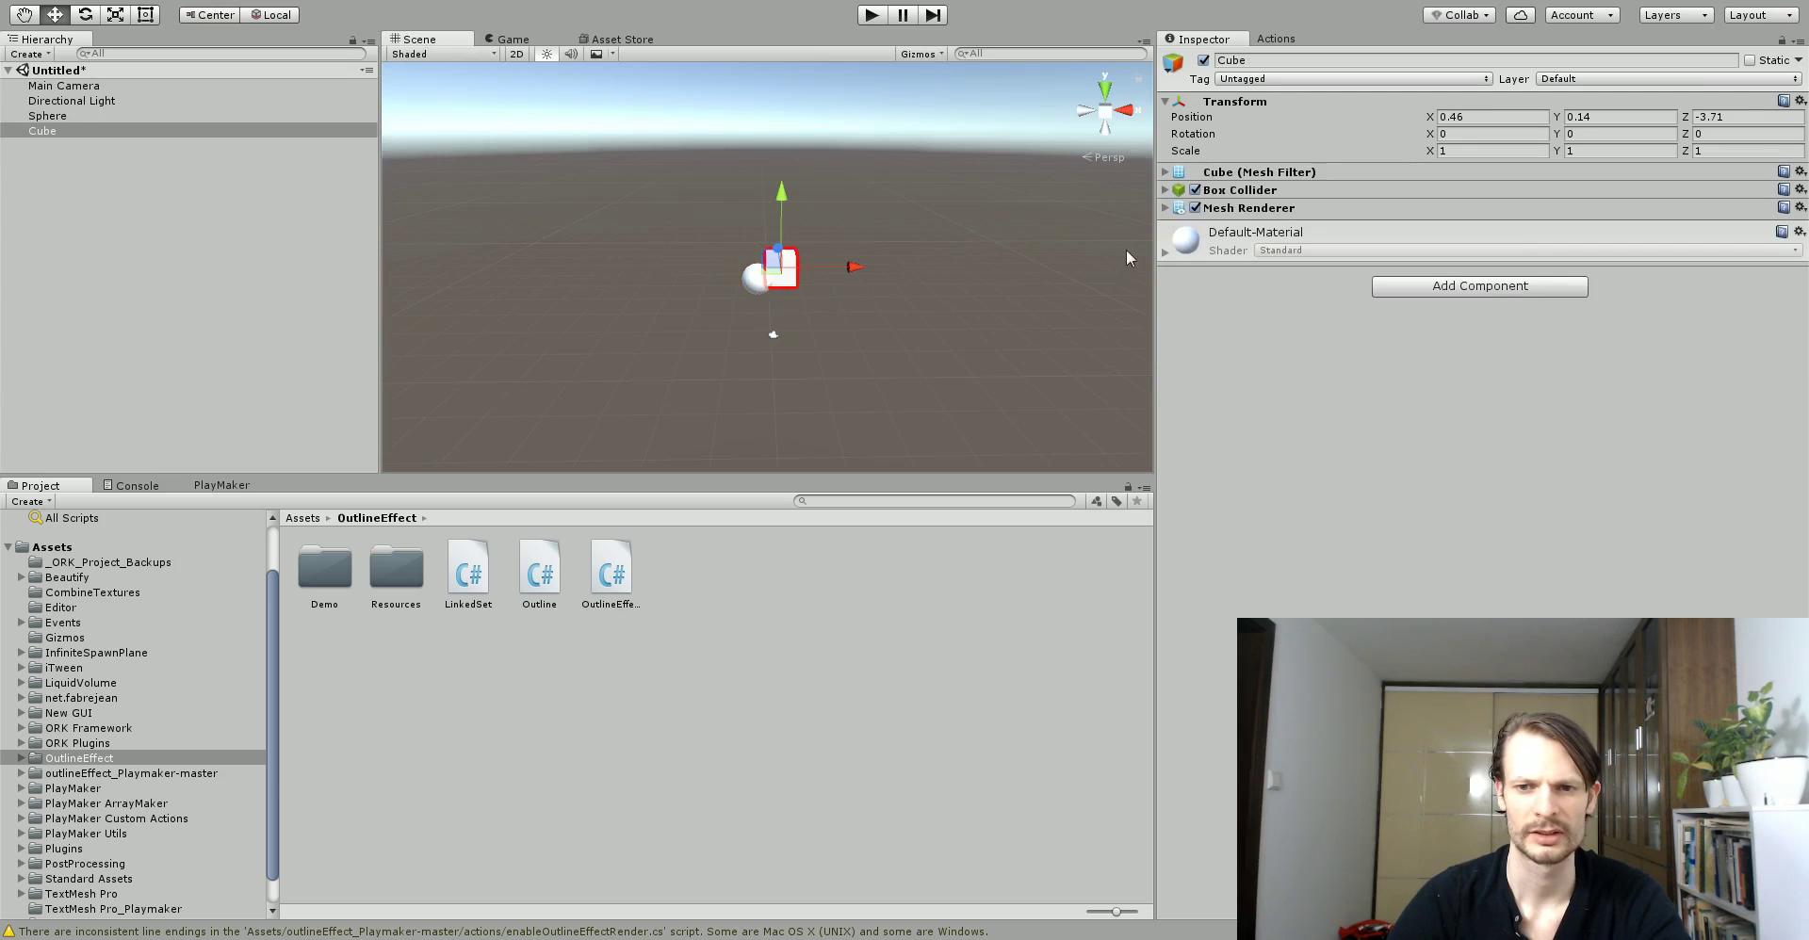
pyautogui.click(1165, 254)
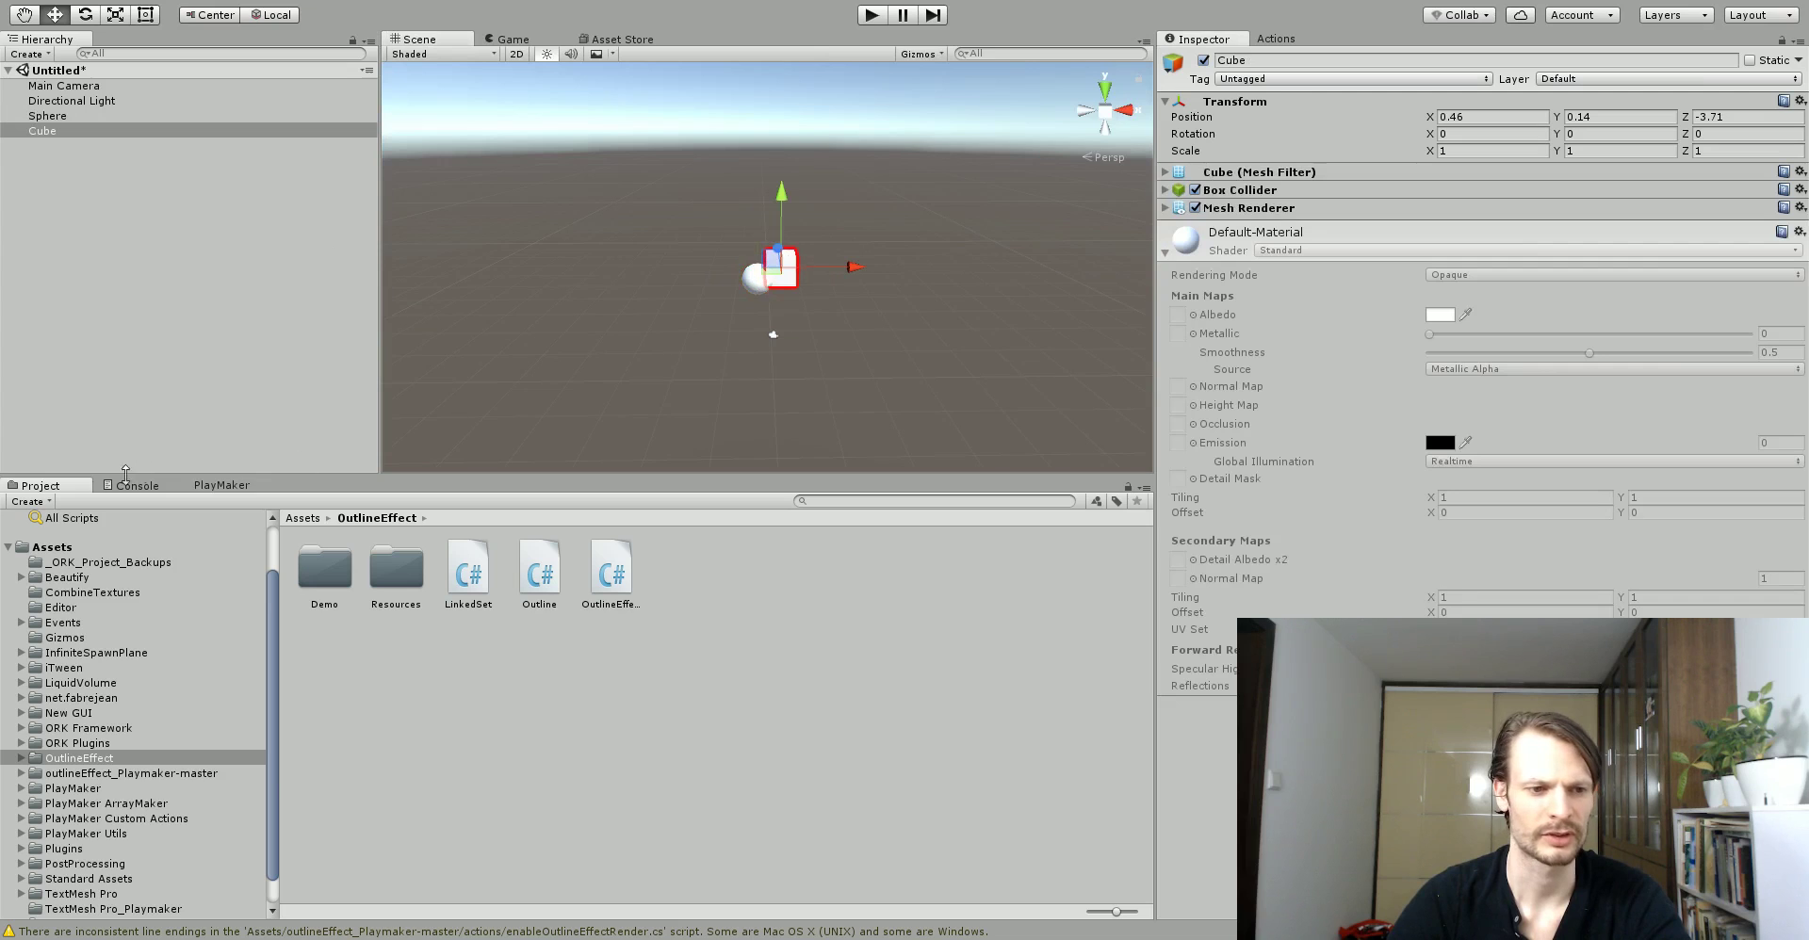
pyautogui.click(52, 547)
pyautogui.scroll(2, 84, 556)
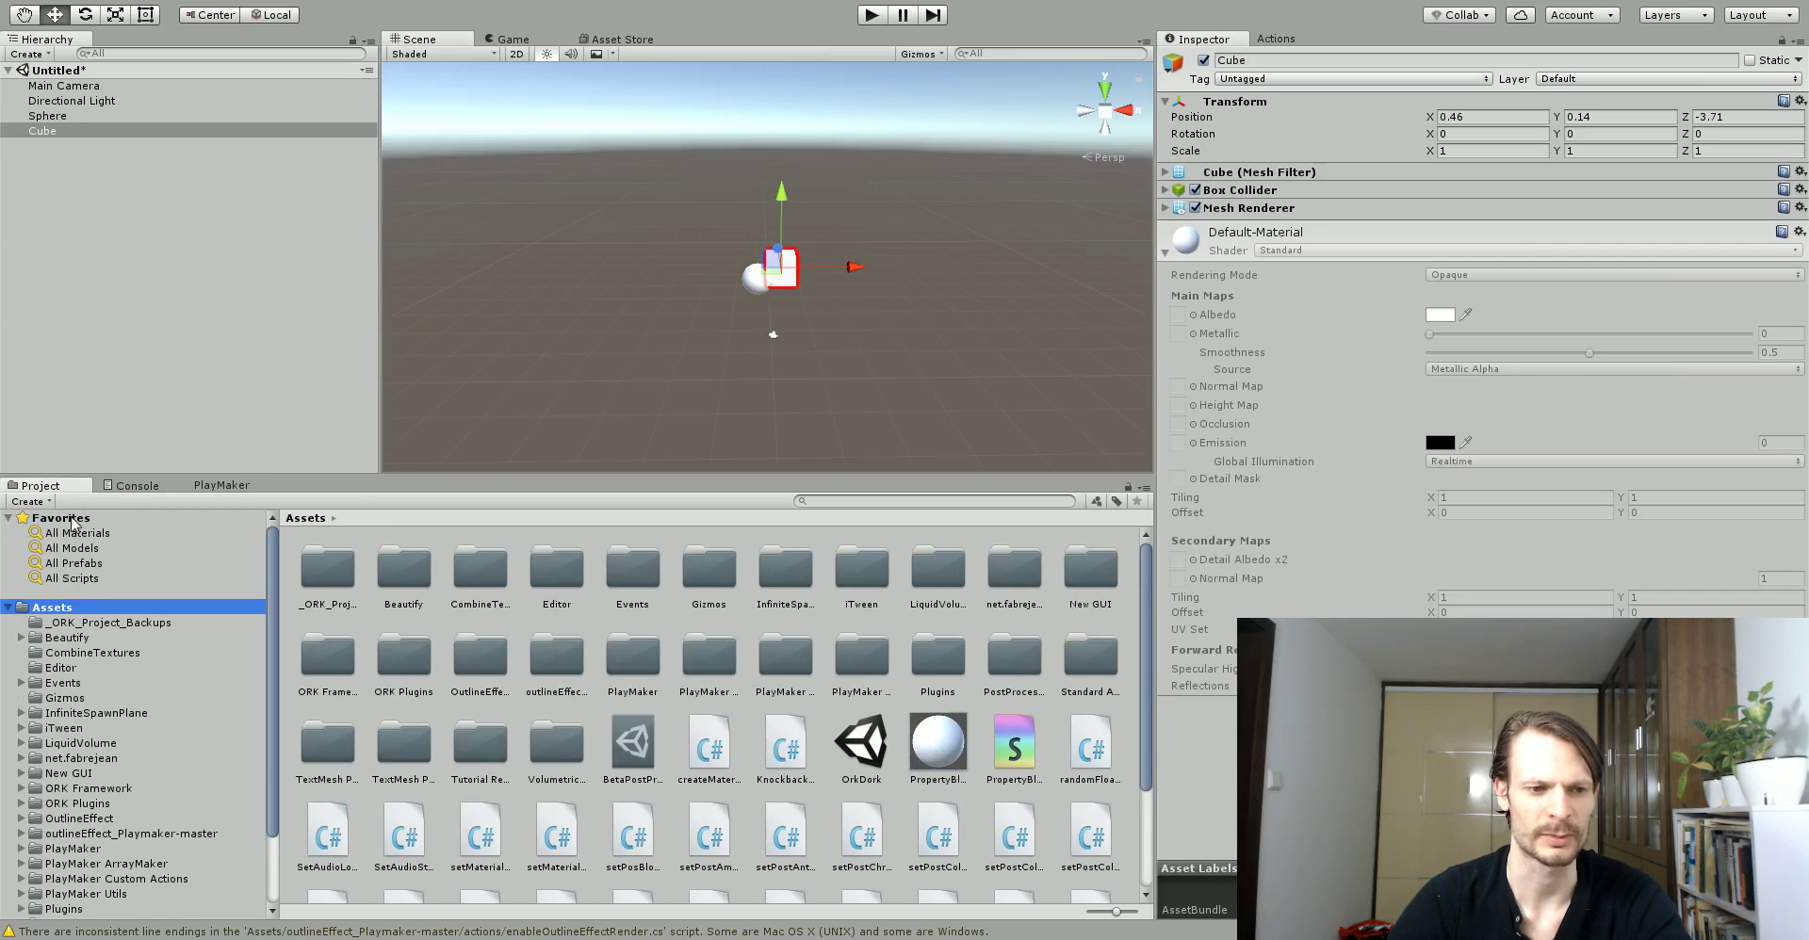
pyautogui.click(71, 518)
pyautogui.click(78, 533)
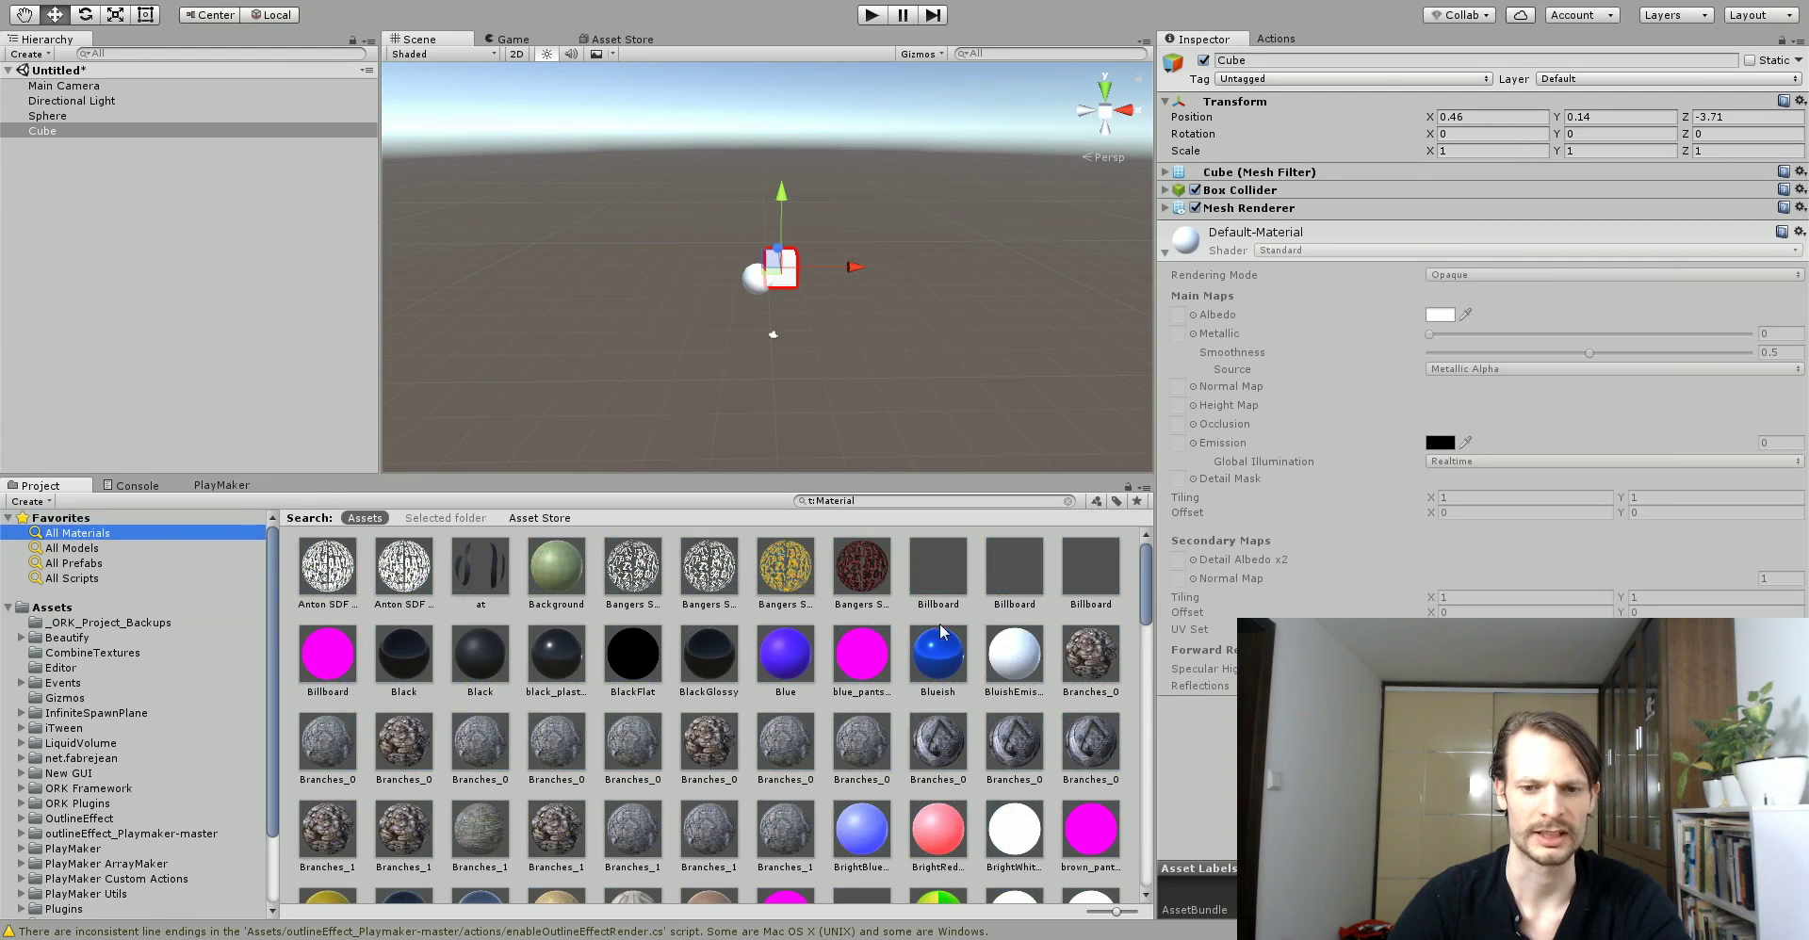
pyautogui.scroll(-1, 934, 633)
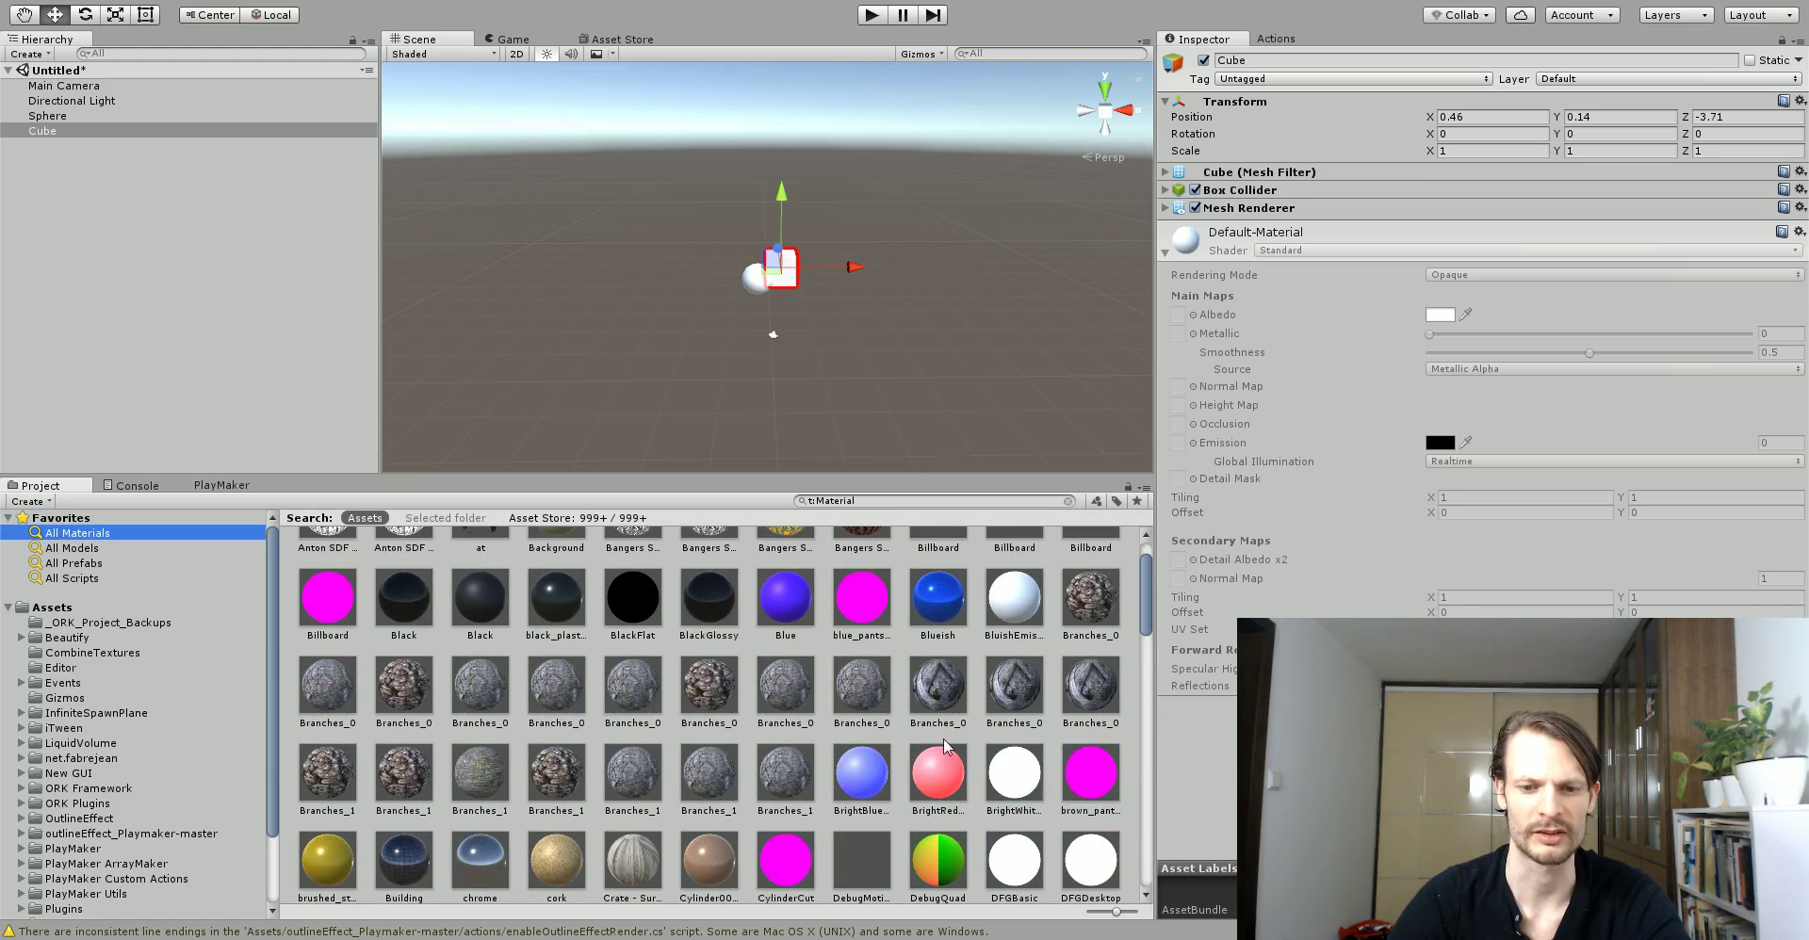
pyautogui.moveTo(938, 782); pyautogui.dragTo(797, 276)
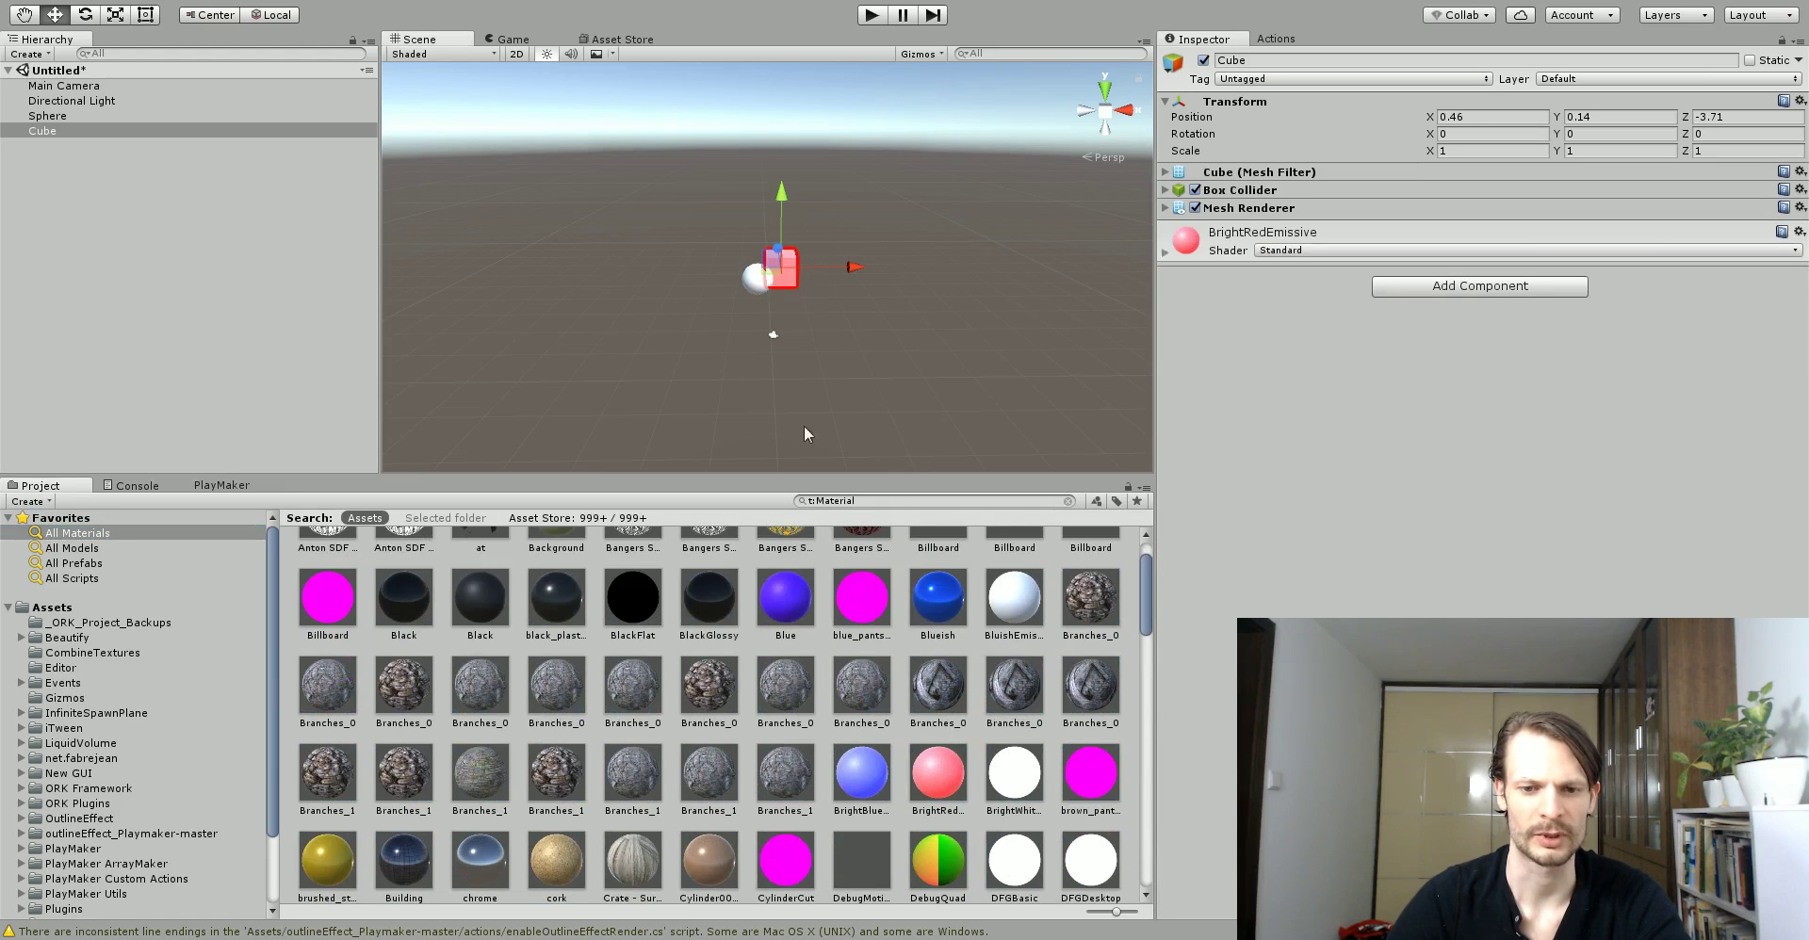
# - Apply the BrightBlueEmissive material to the sphere and check both objects in the Game view
pyautogui.click(754, 407)
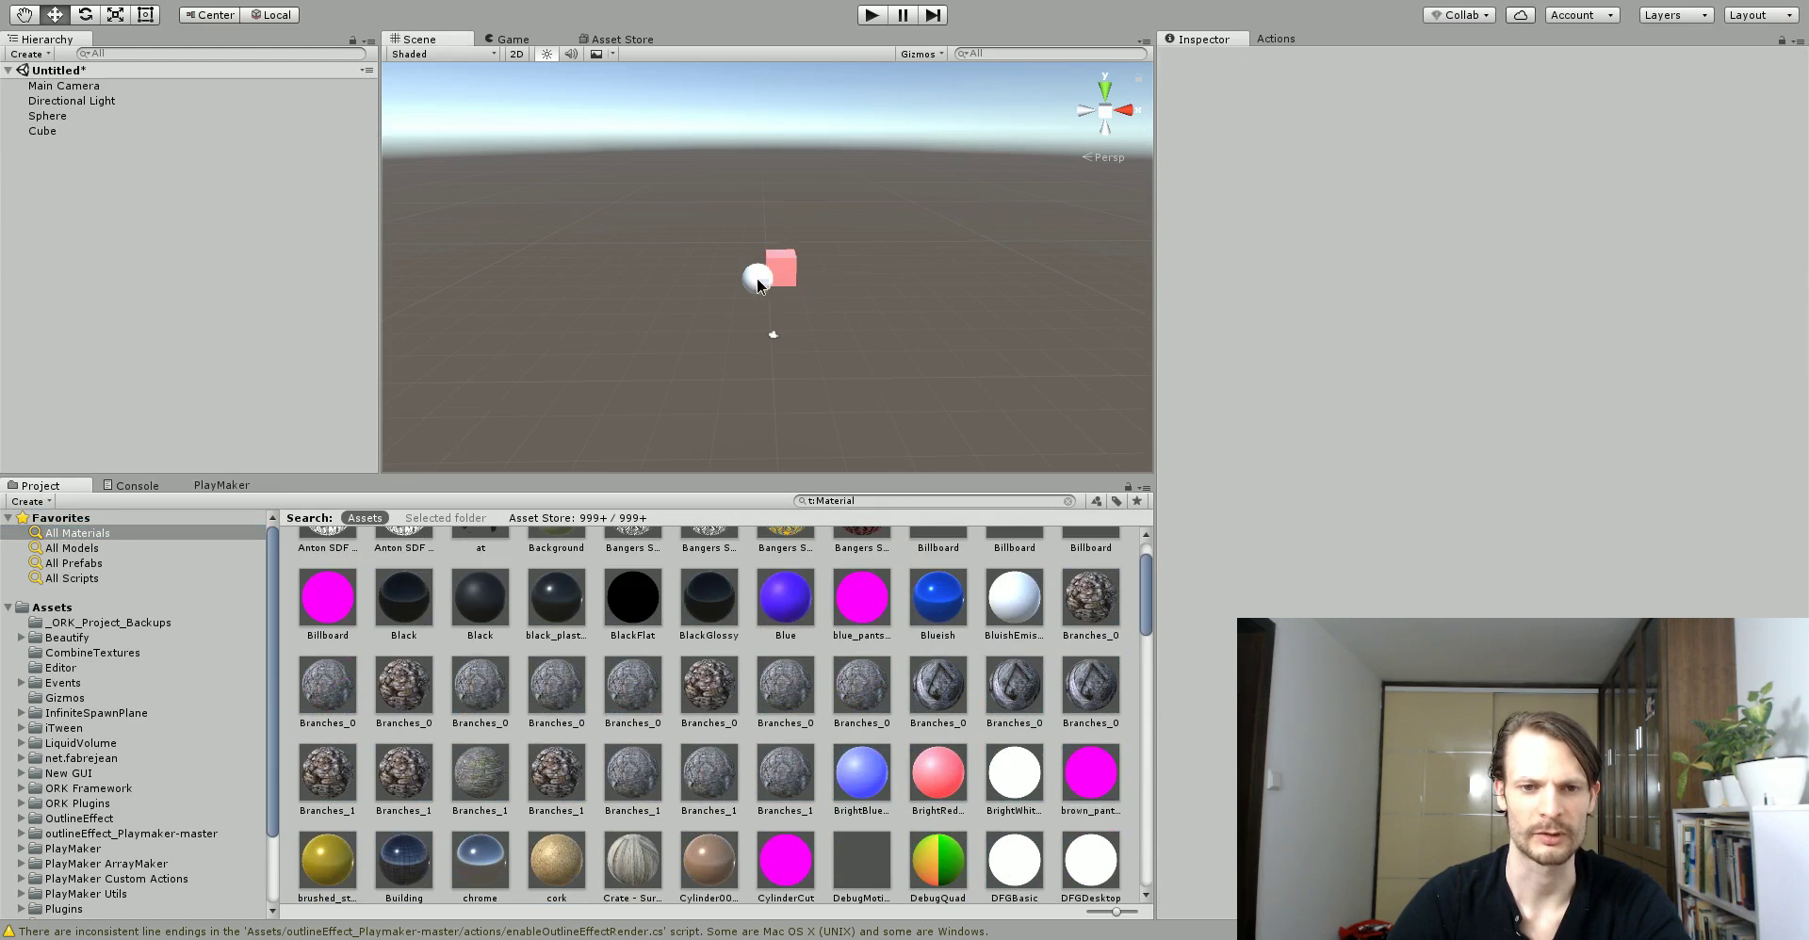
pyautogui.moveTo(861, 773); pyautogui.dragTo(755, 284)
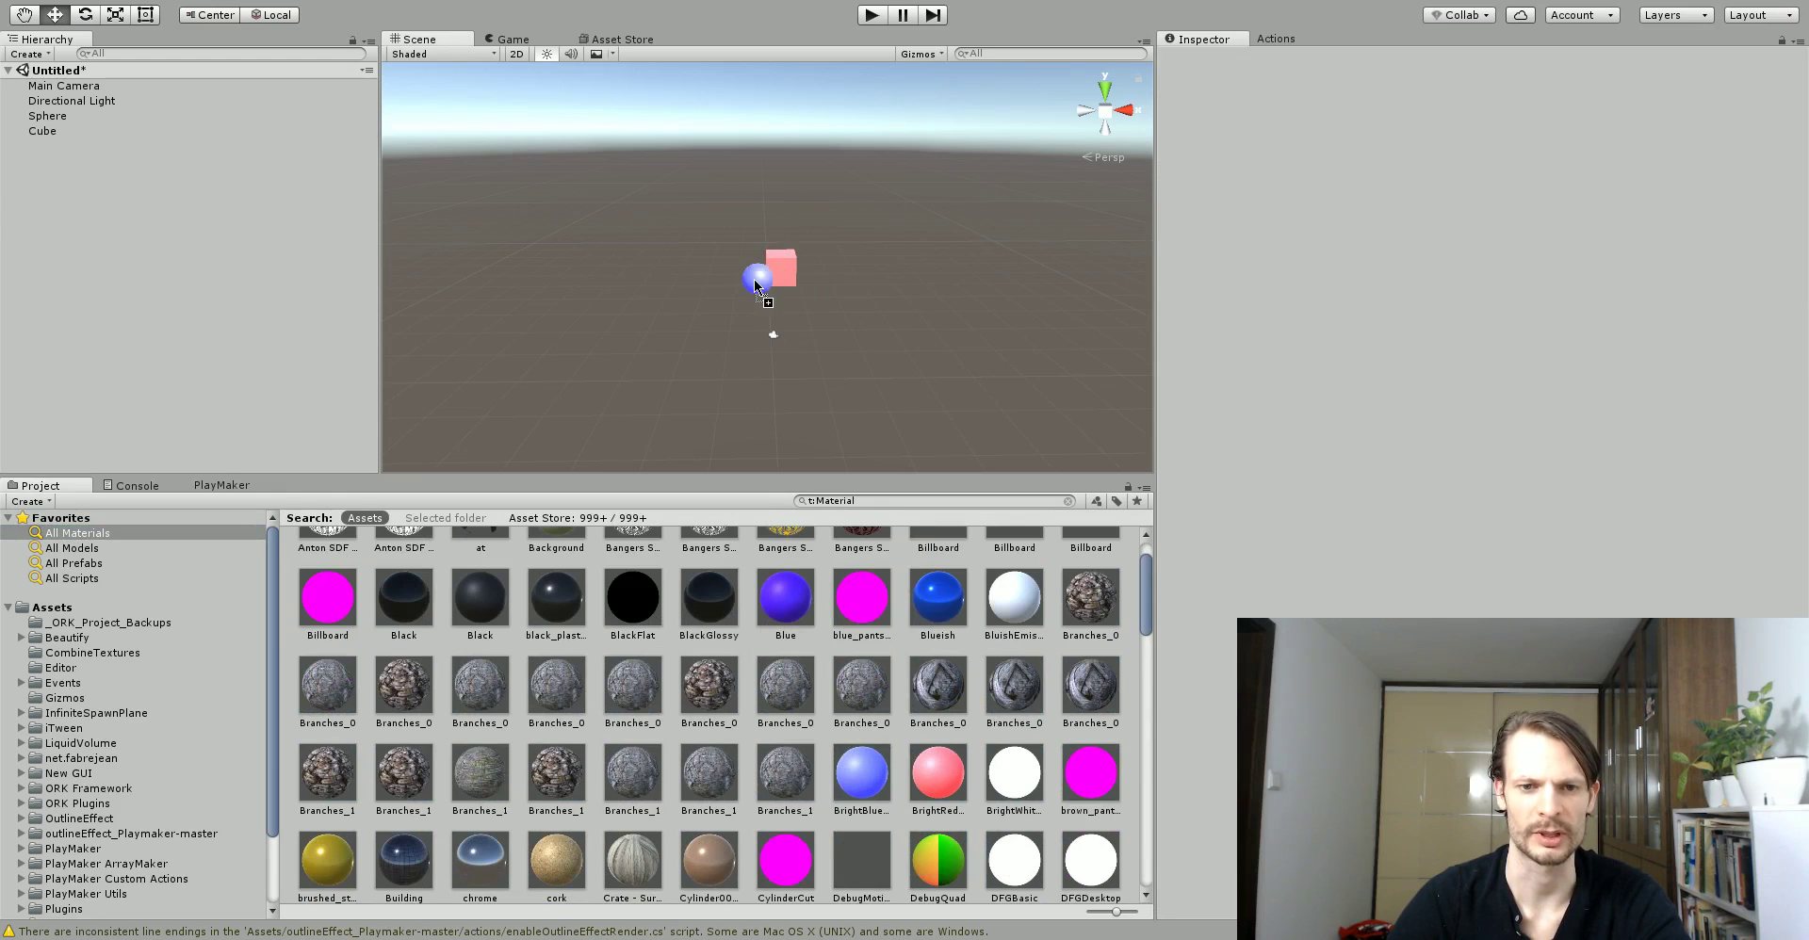
pyautogui.click(517, 41)
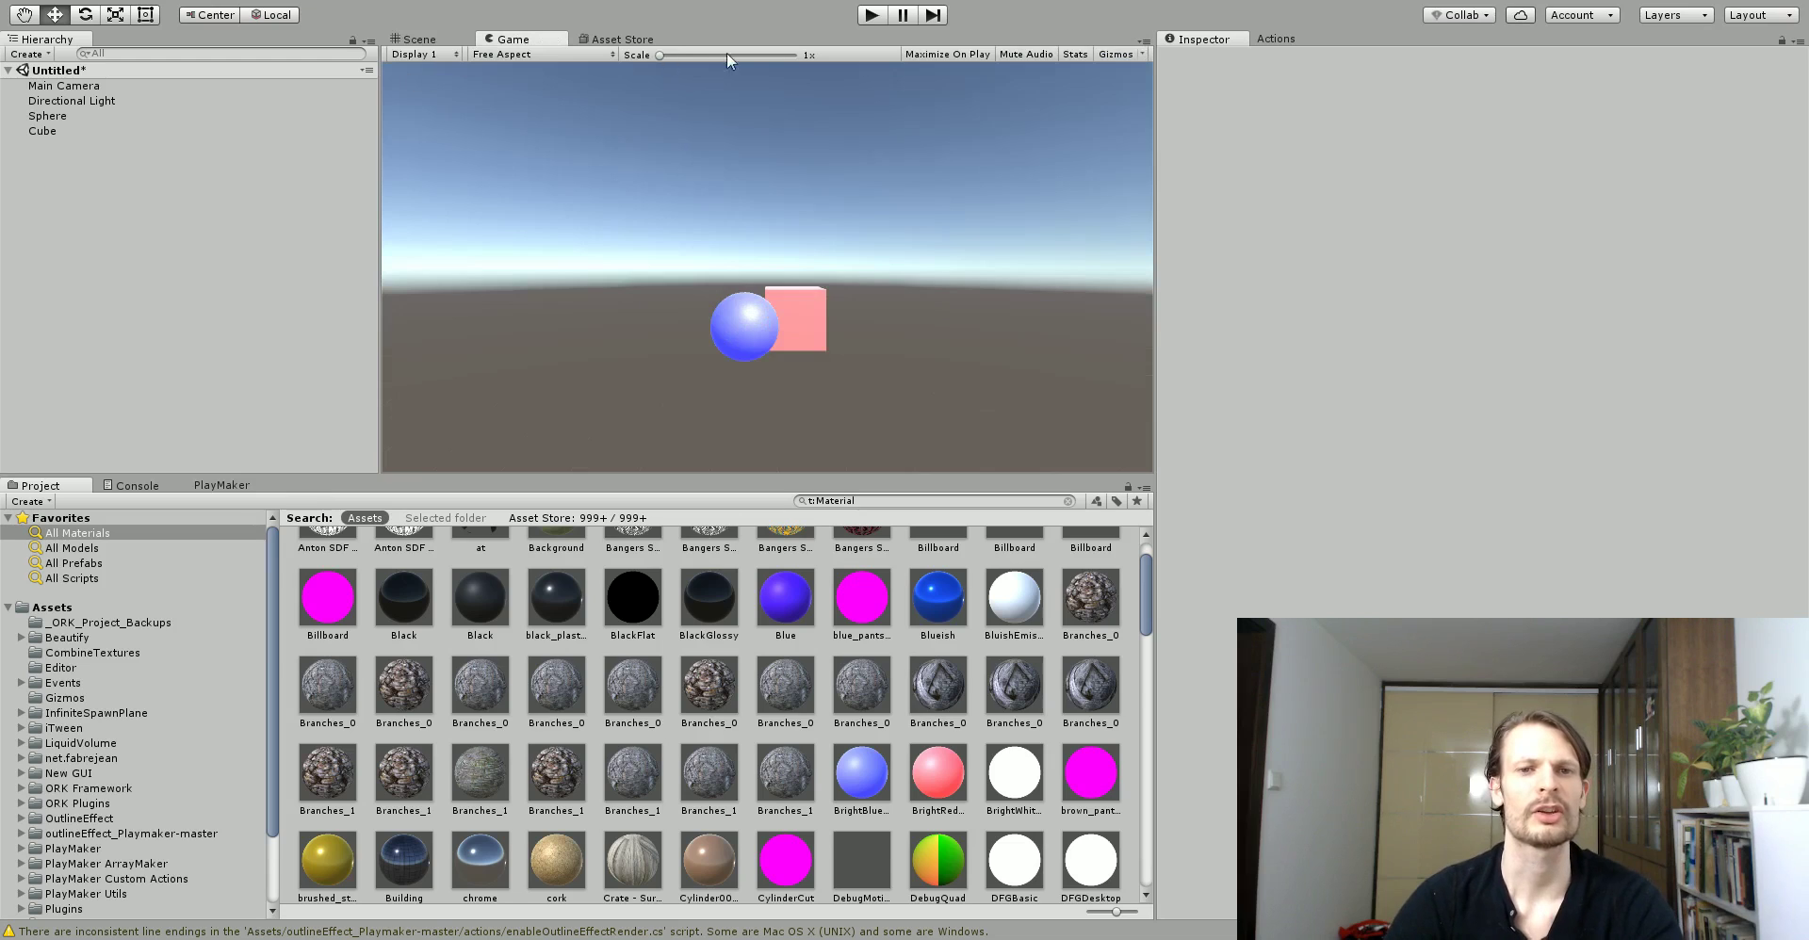
pyautogui.click(443, 40)
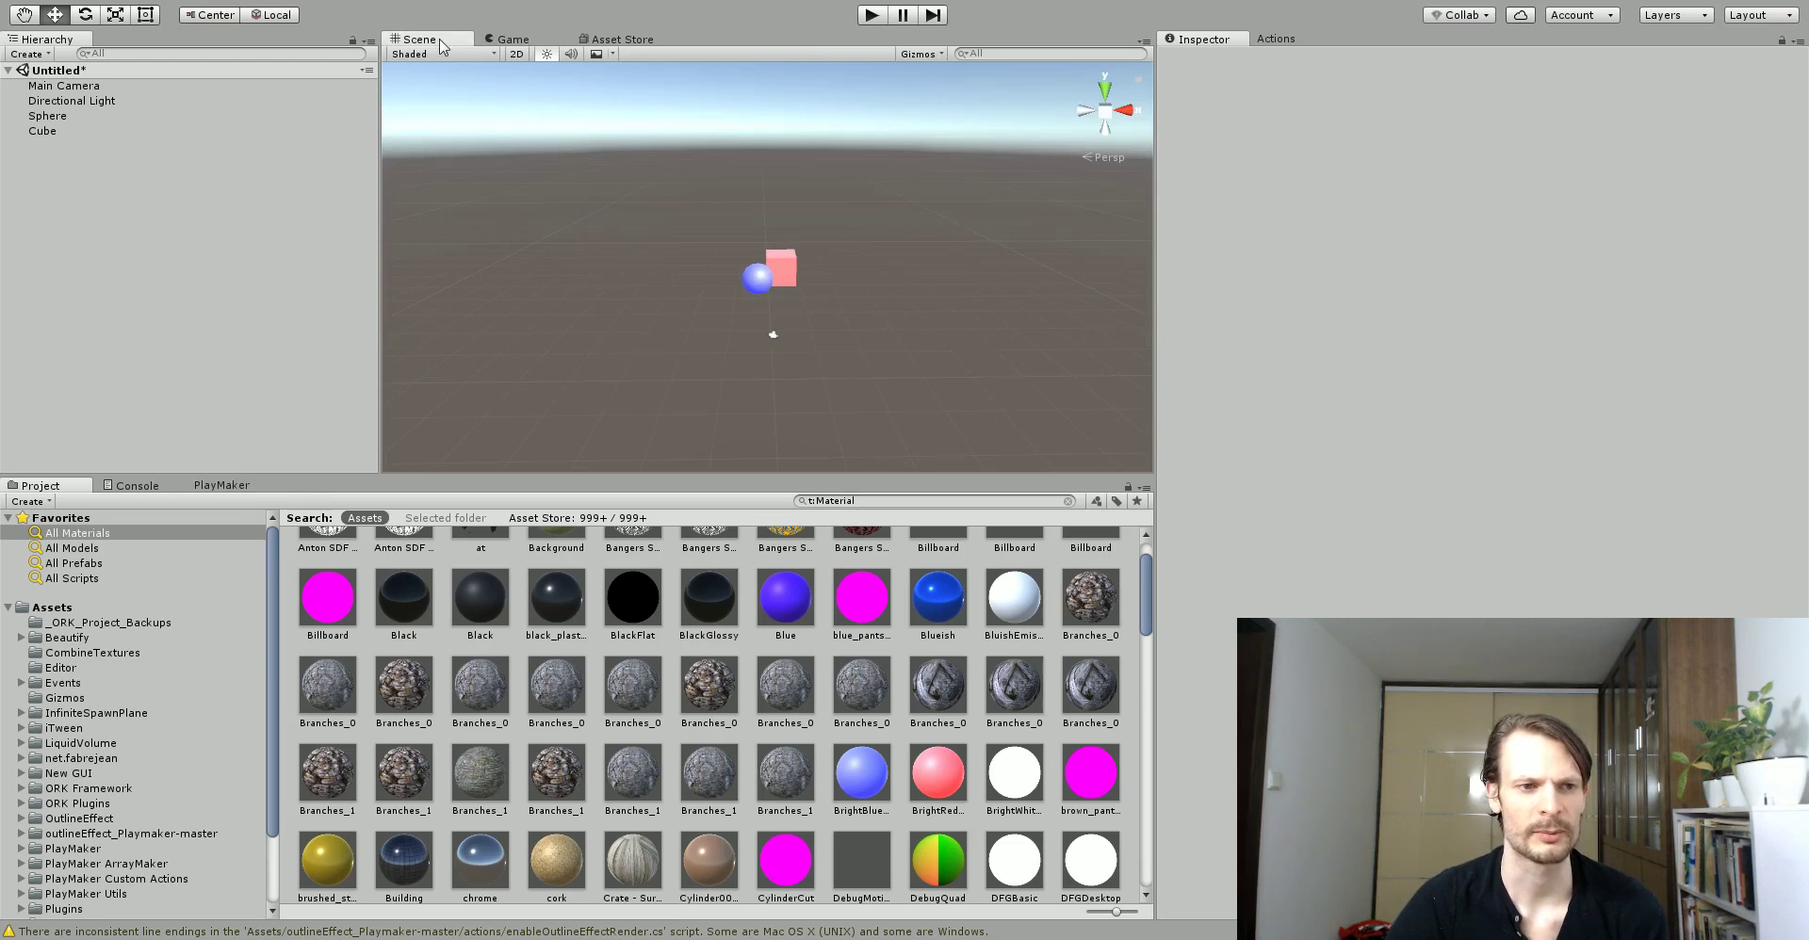
# - Attach the OutlineEffect script from the OutlineEffect folder to the Main Camera
pyautogui.click(76, 86)
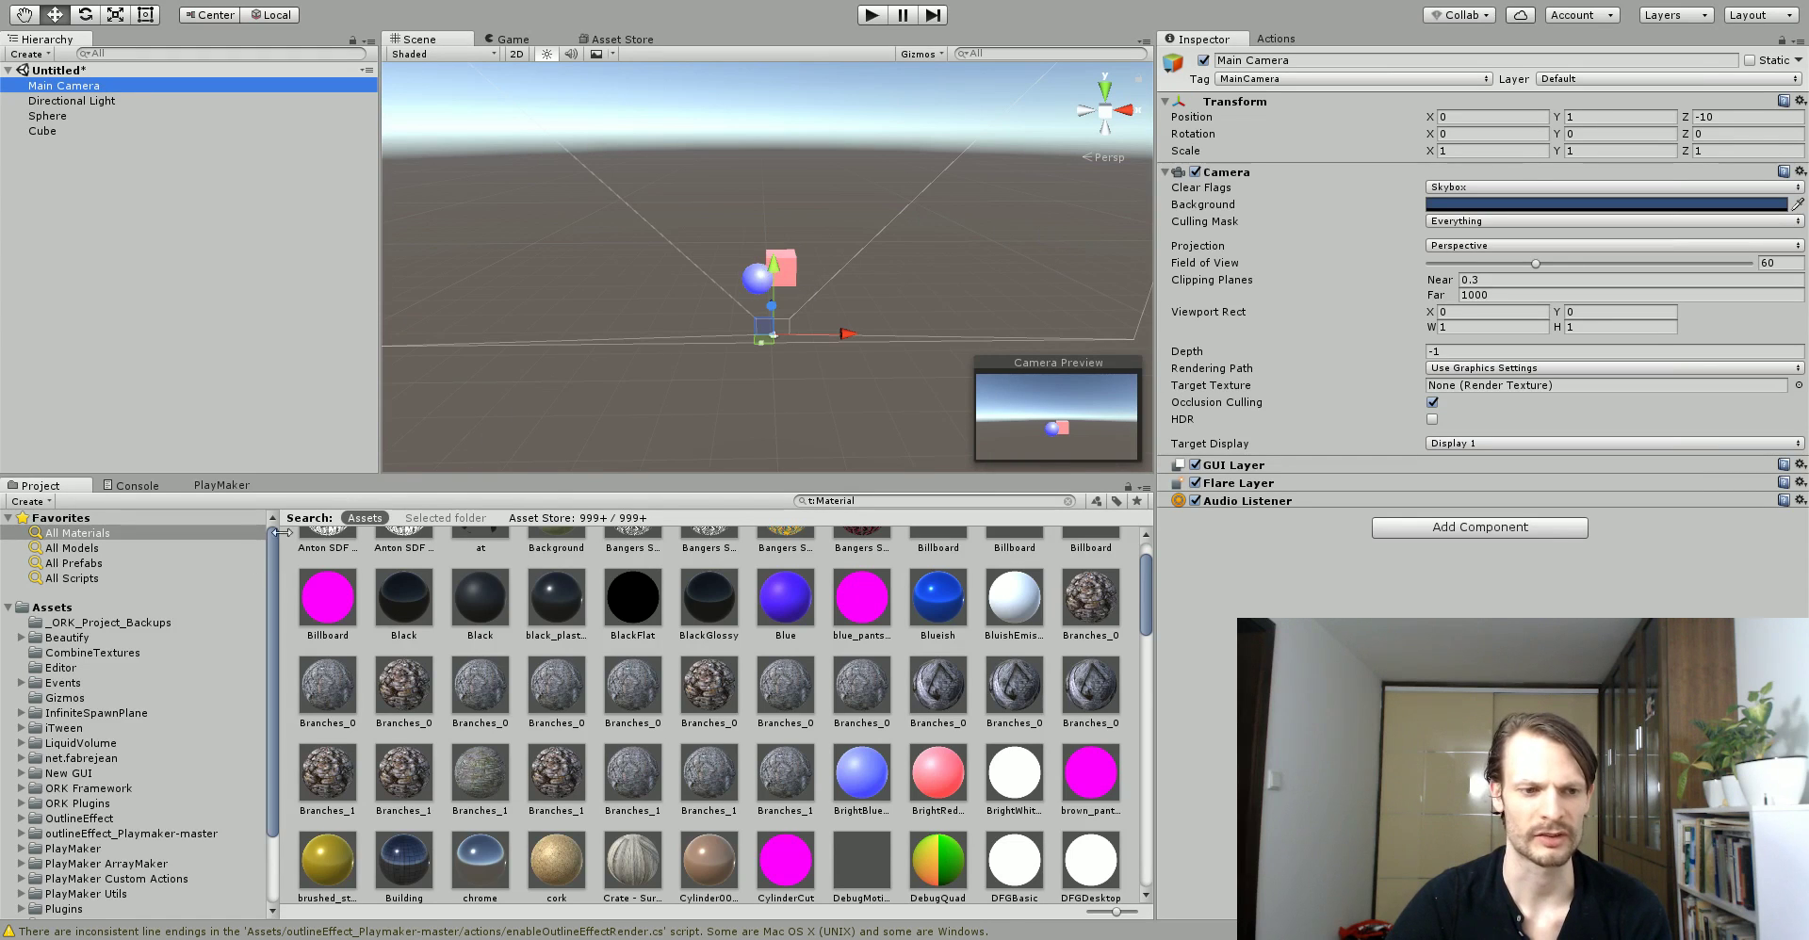
pyautogui.click(174, 613)
pyautogui.scroll(-3, 109, 608)
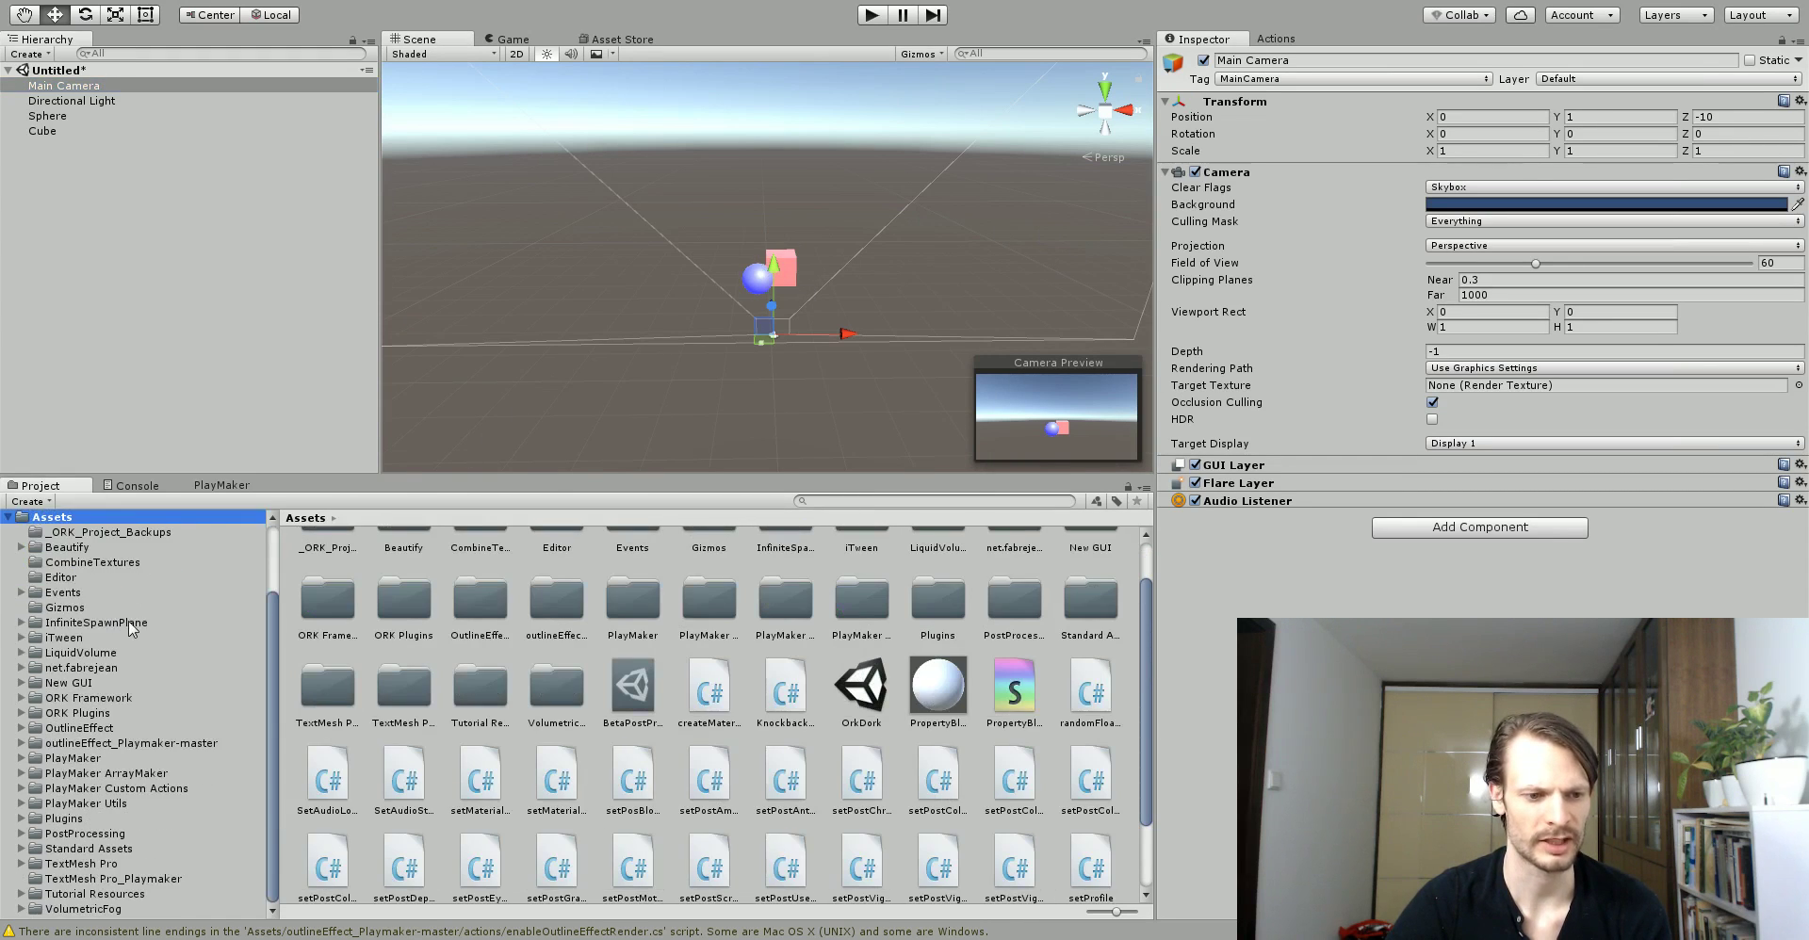
pyautogui.click(59, 728)
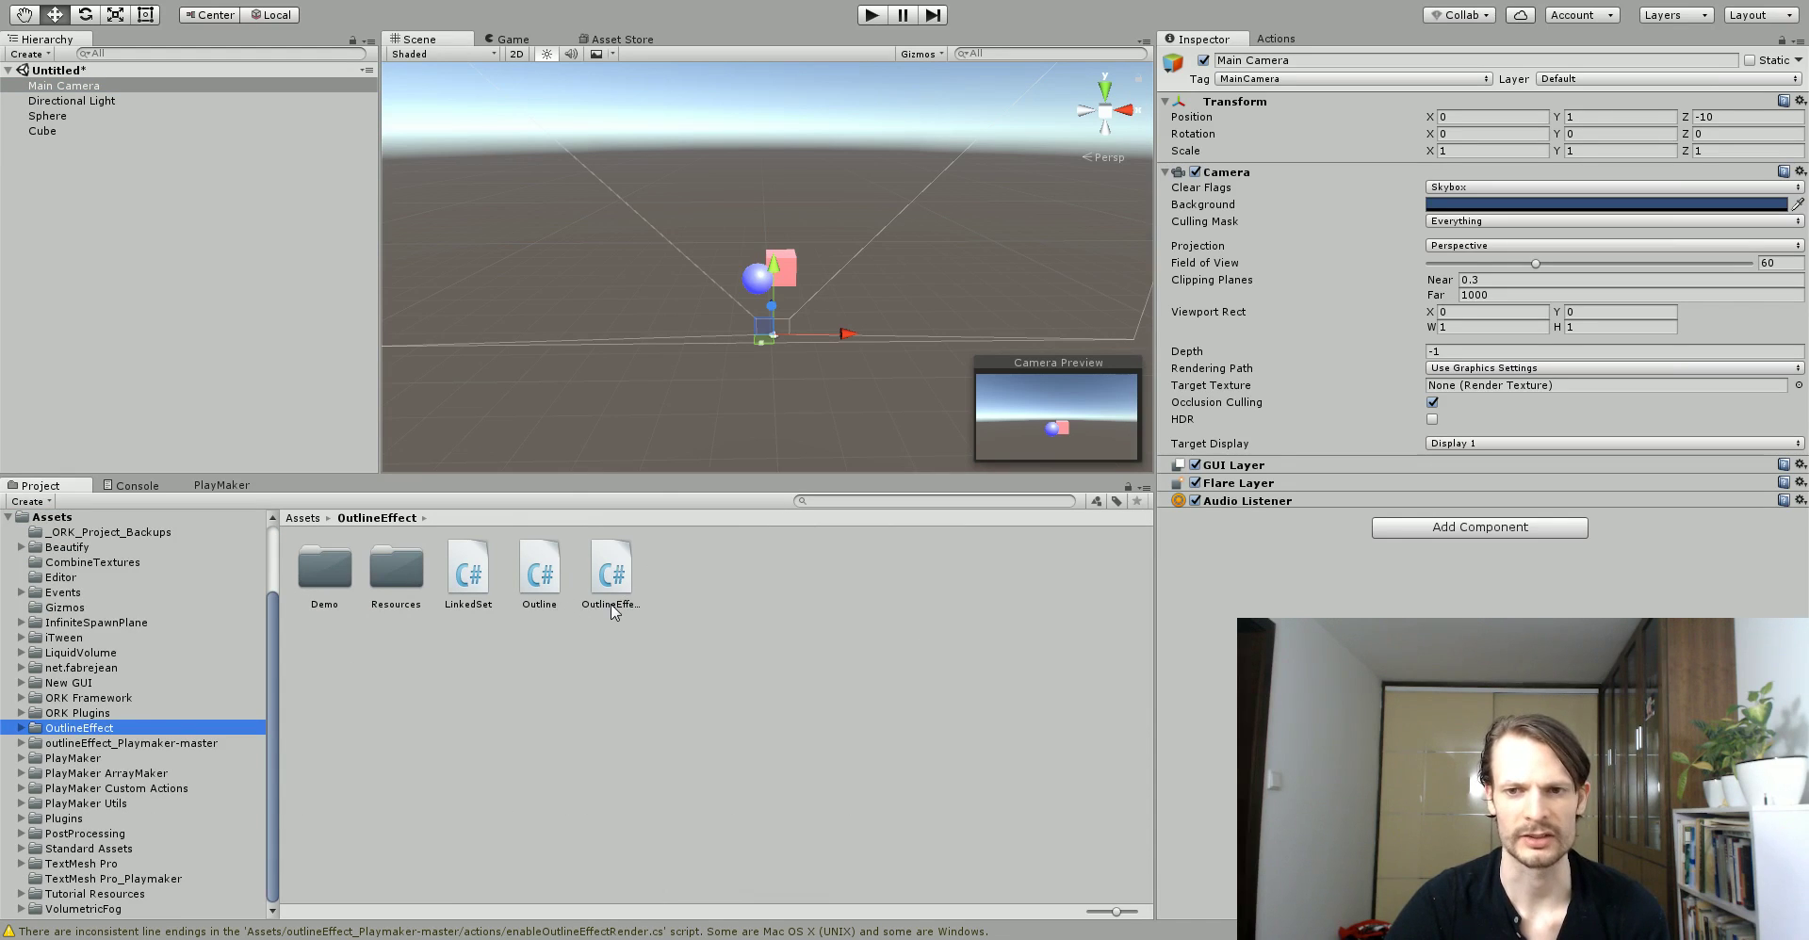
pyautogui.moveTo(613, 612); pyautogui.dragTo(1297, 571)
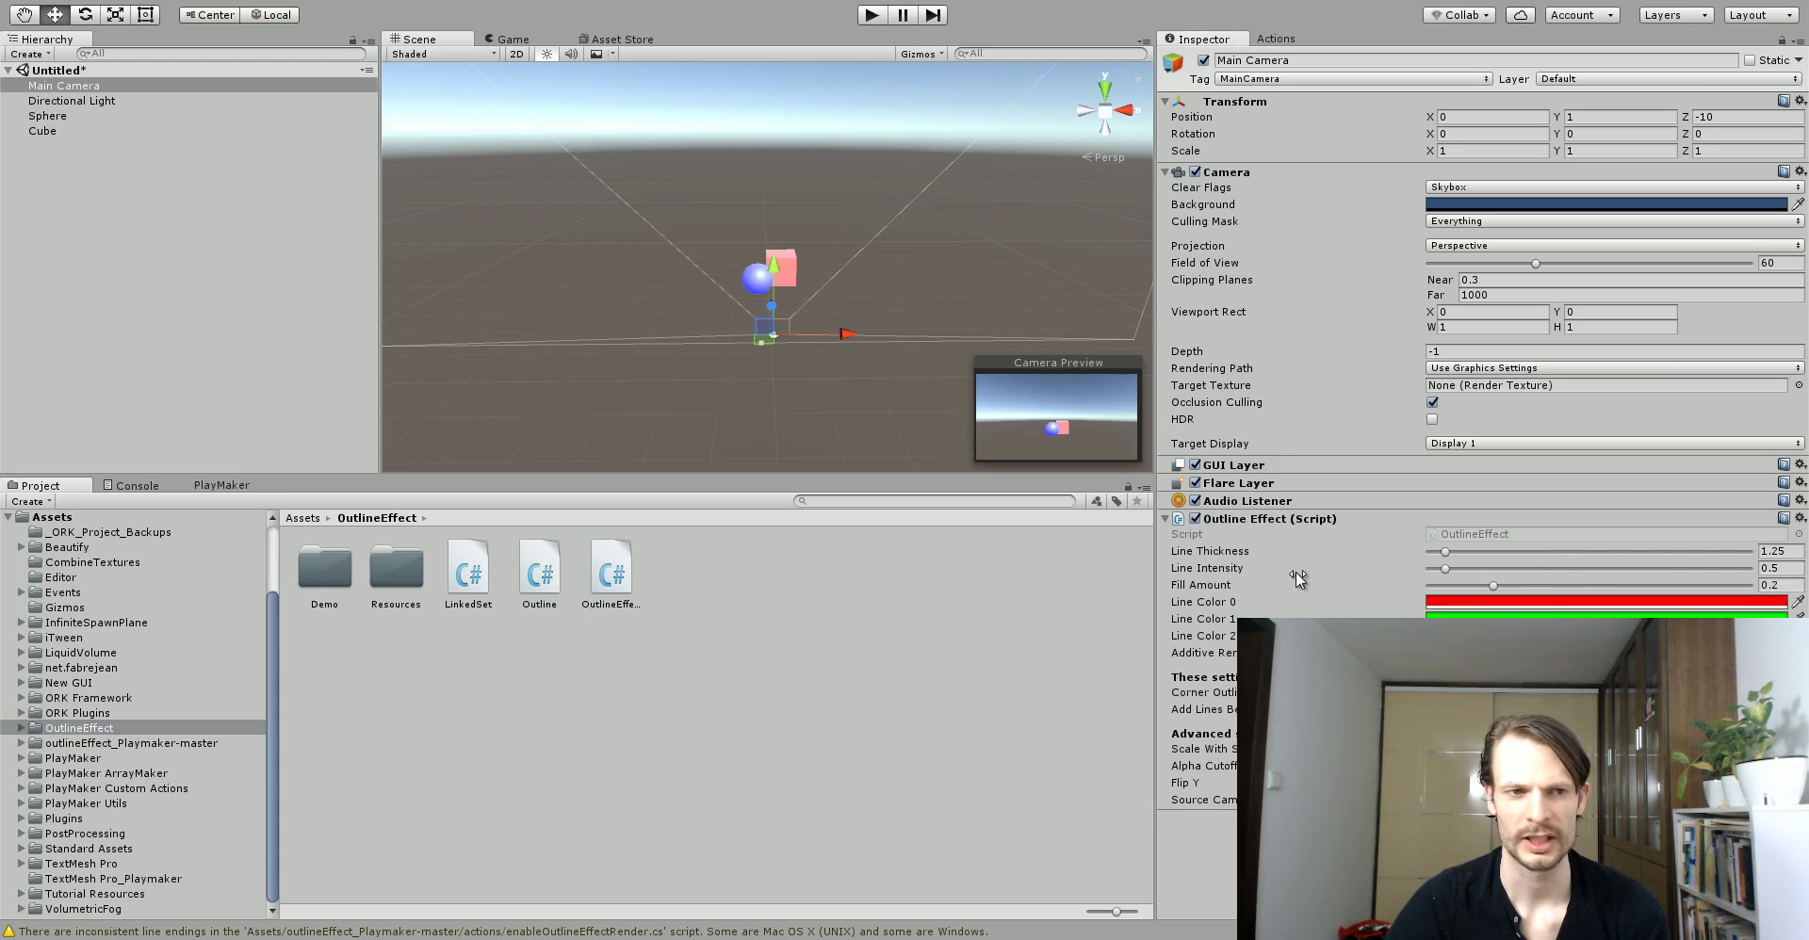
# - Attach the Outline script from the OutlineEffect folder to the sphere
pyautogui.click(752, 285)
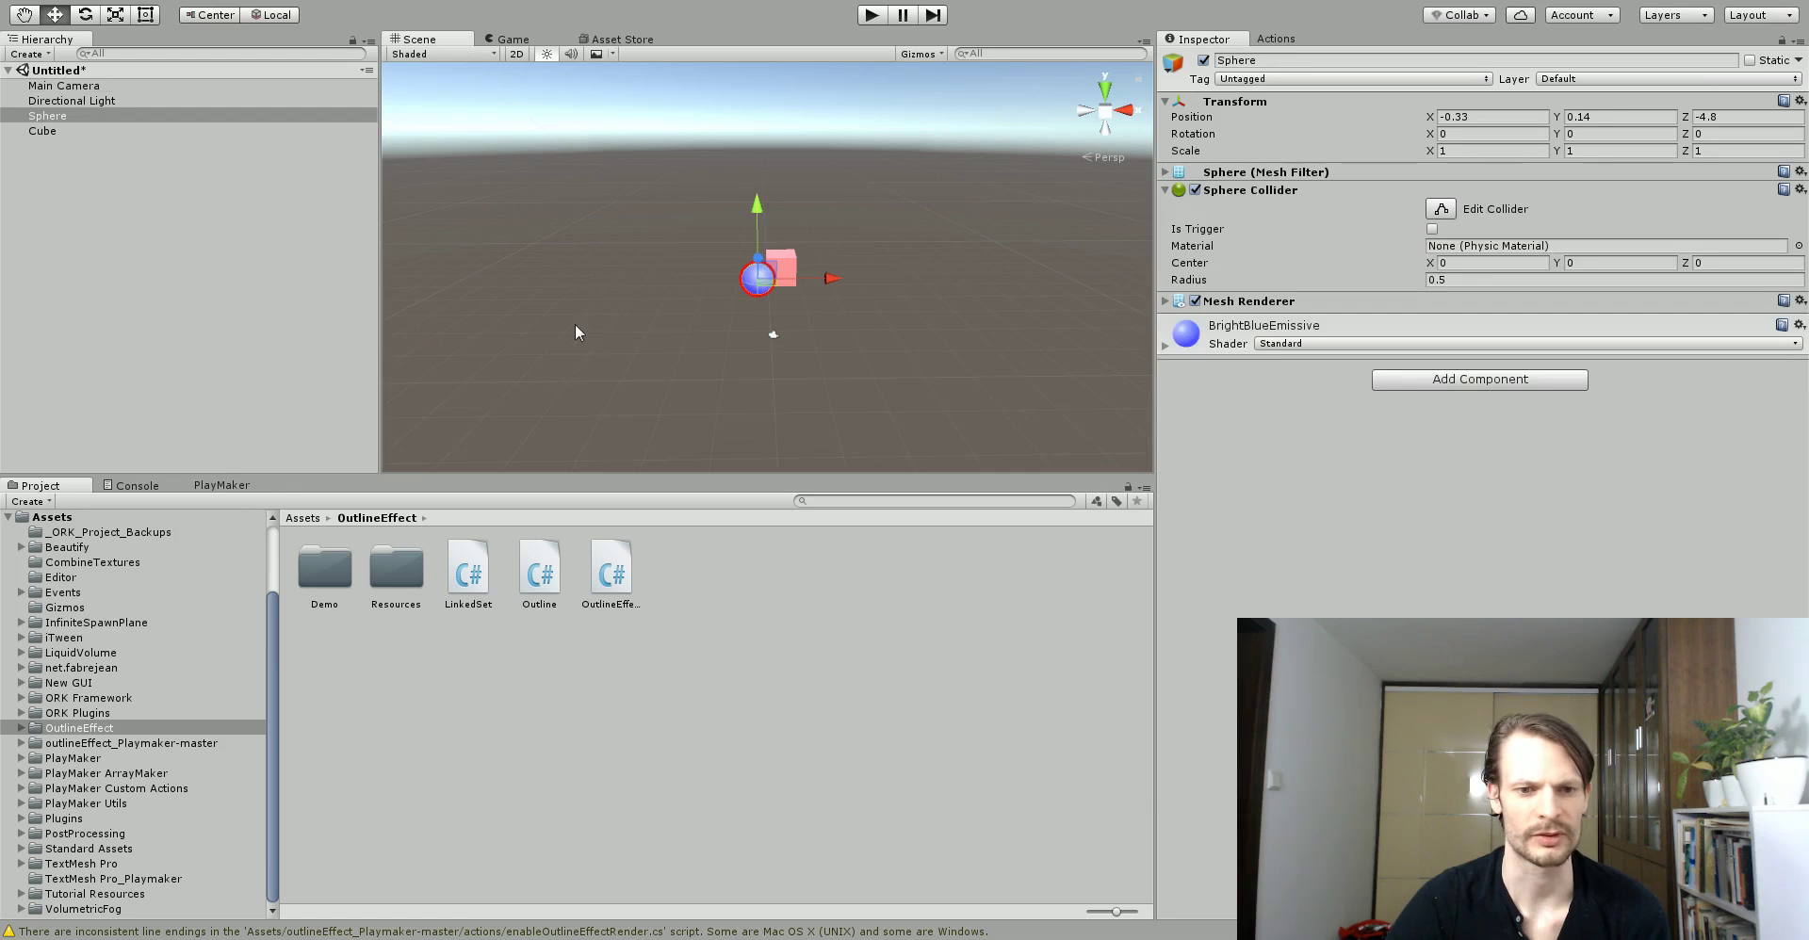
pyautogui.moveTo(556, 563); pyautogui.dragTo(1310, 467)
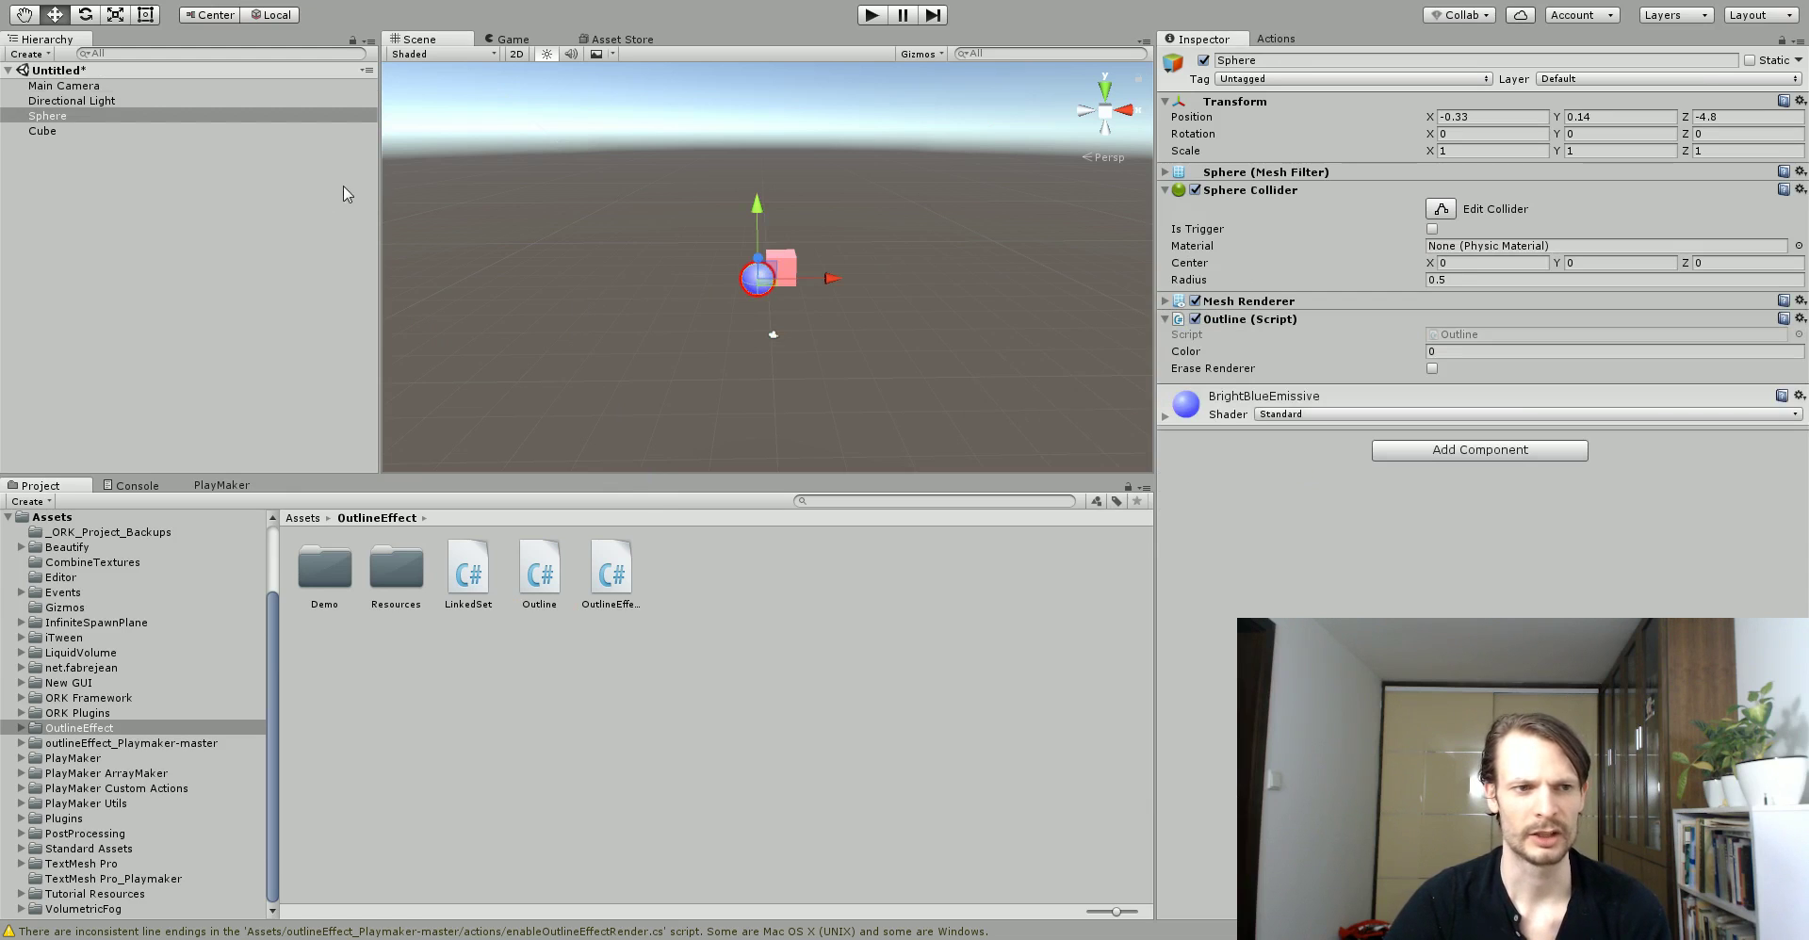
# - Run the scene and set the Main Camera's Outline Effect to line thickness 4.5, line intensity 2.76 and fill amount 0.038
pyautogui.click(100, 100)
pyautogui.click(93, 85)
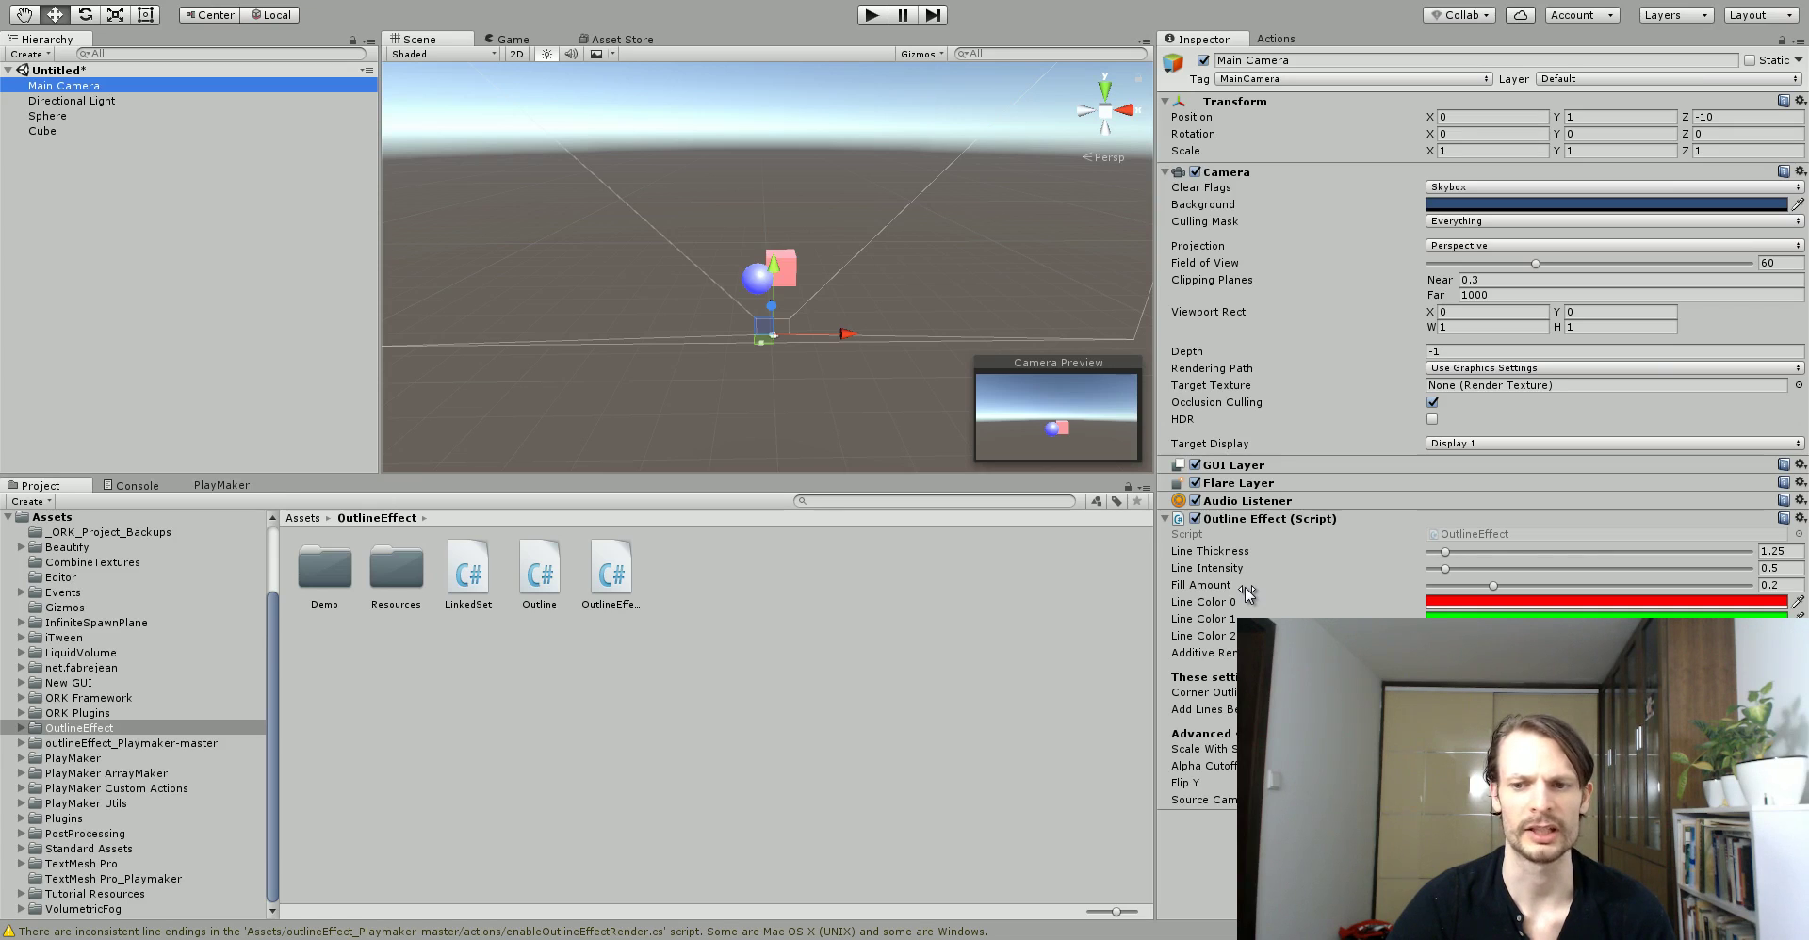
pyautogui.click(872, 15)
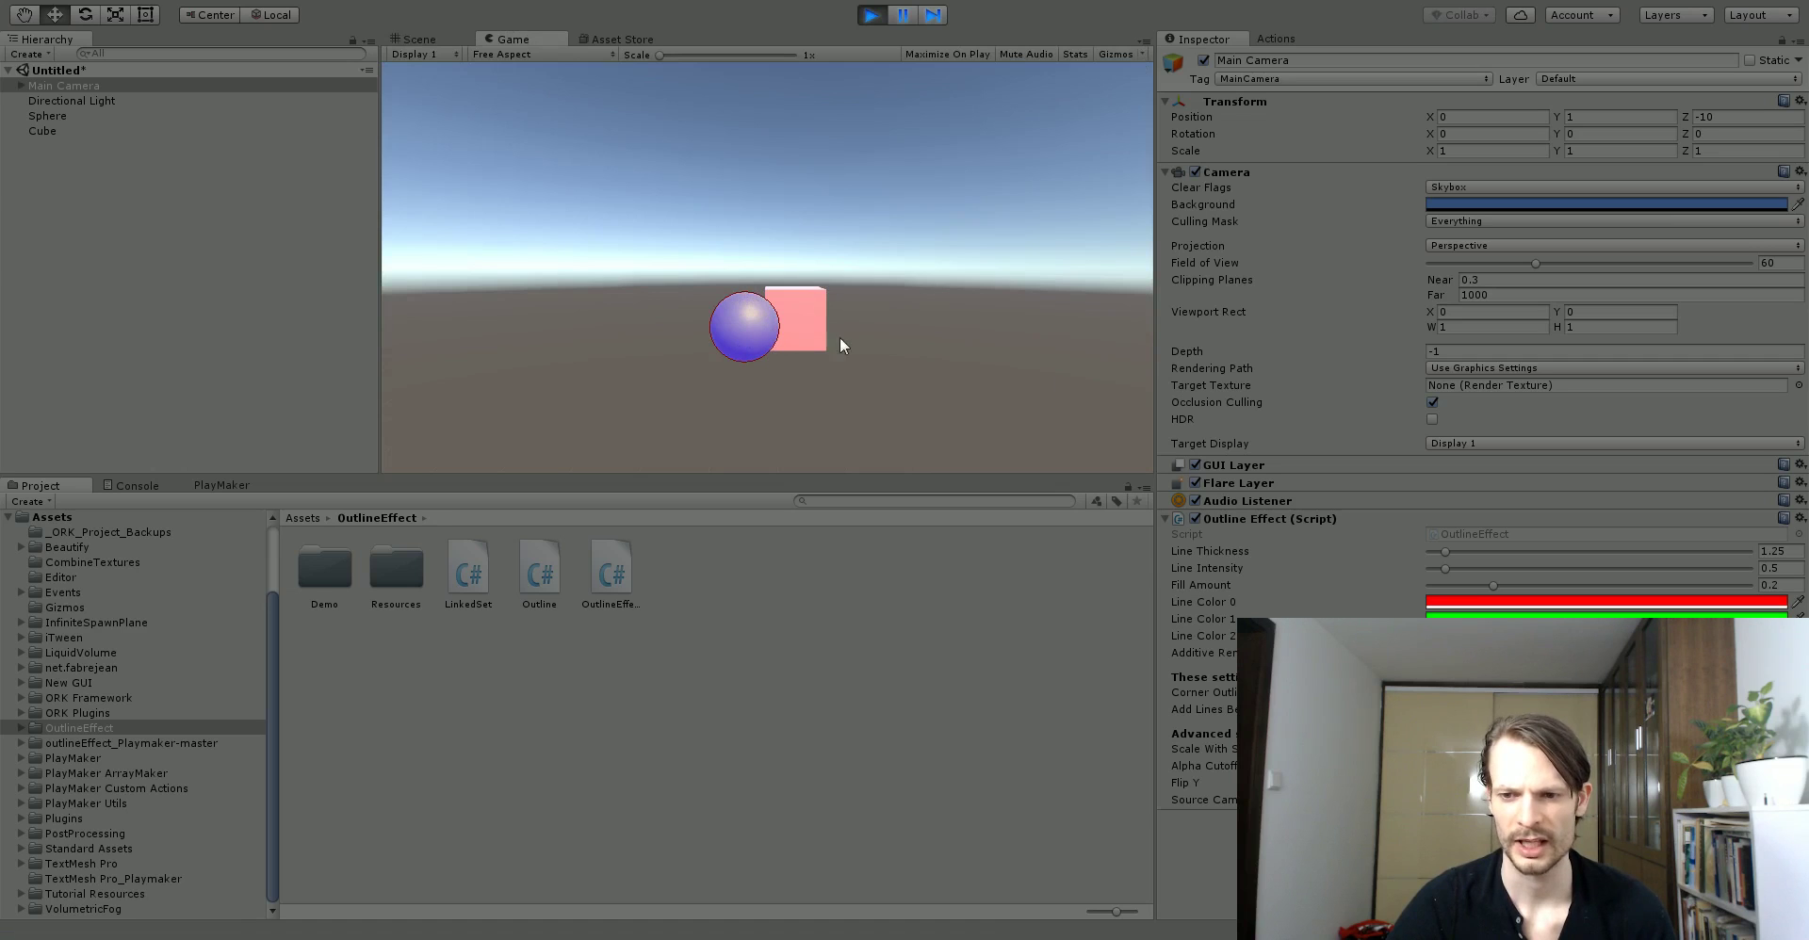
pyautogui.moveTo(1444, 551); pyautogui.dragTo(1602, 551)
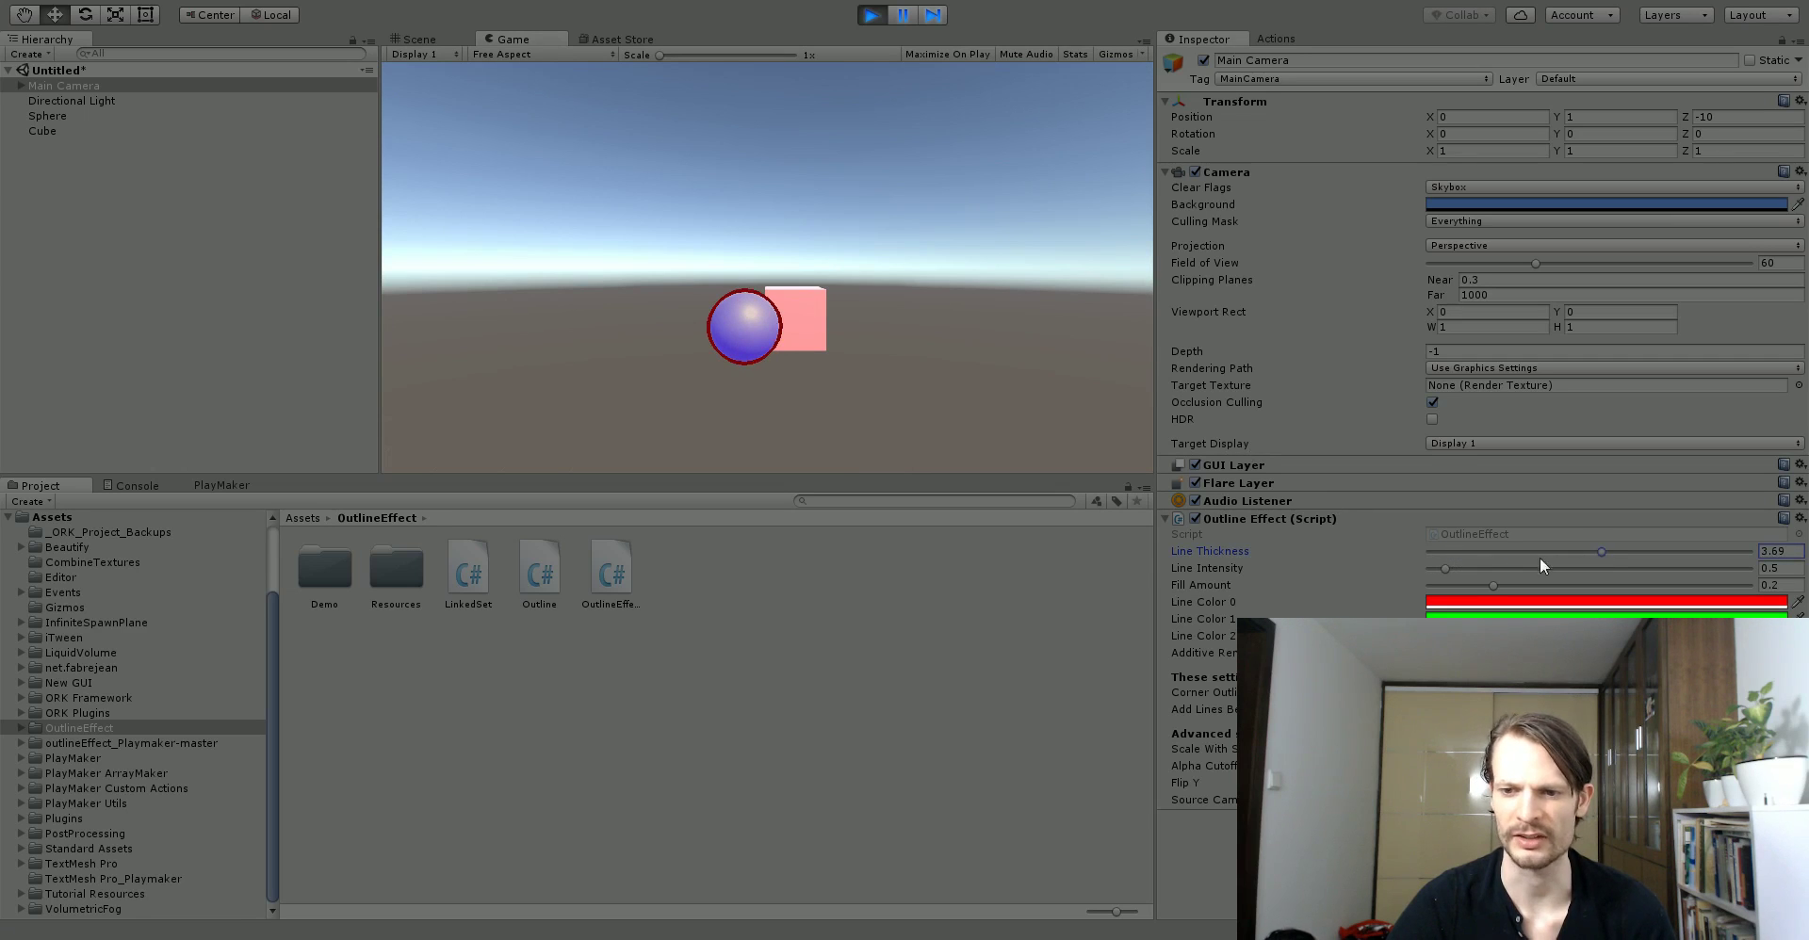
pyautogui.moveTo(1445, 567)
pyautogui.mouseDown()
pyautogui.moveTo(1528, 570)
pyautogui.moveTo(1508, 586)
pyautogui.moveTo(1546, 586)
pyautogui.moveTo(1530, 588)
pyautogui.moveTo(1711, 584)
pyautogui.moveTo(1428, 586)
pyautogui.moveTo(1443, 586)
pyautogui.mouseUp()
pyautogui.moveTo(1602, 551); pyautogui.dragTo(1632, 551)
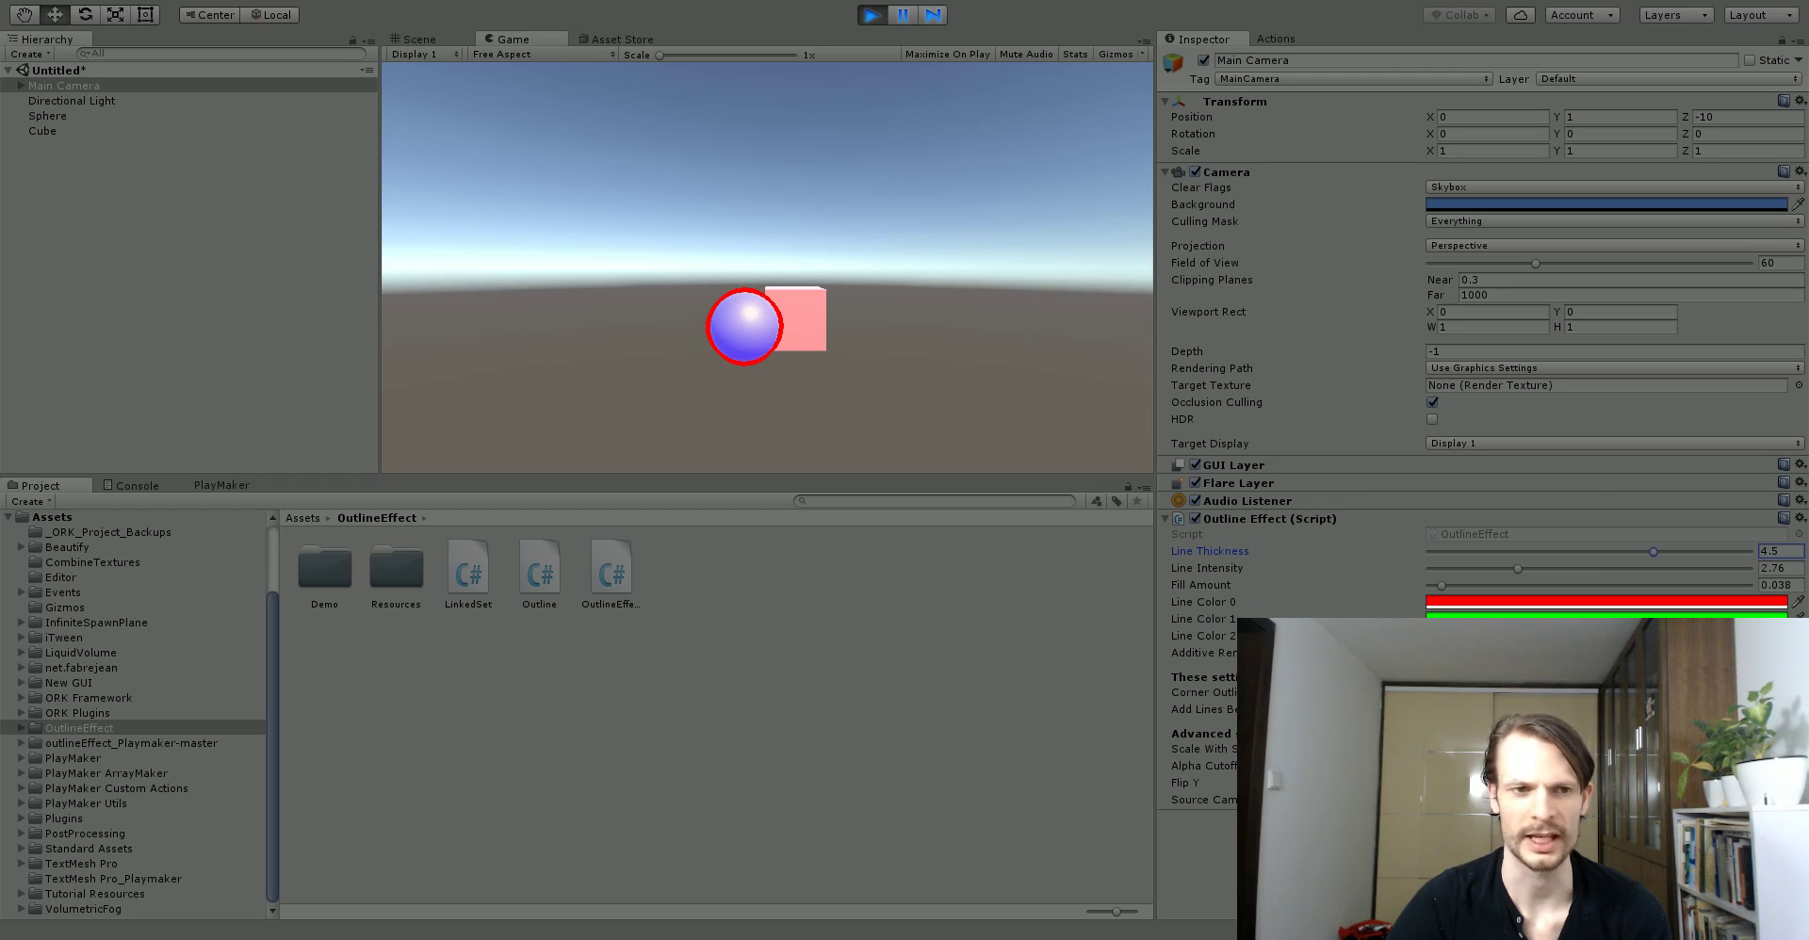
# - Try the color values 1, 2 and 122 on the running sphere's Outline script, ending on color 1
pyautogui.click(52, 133)
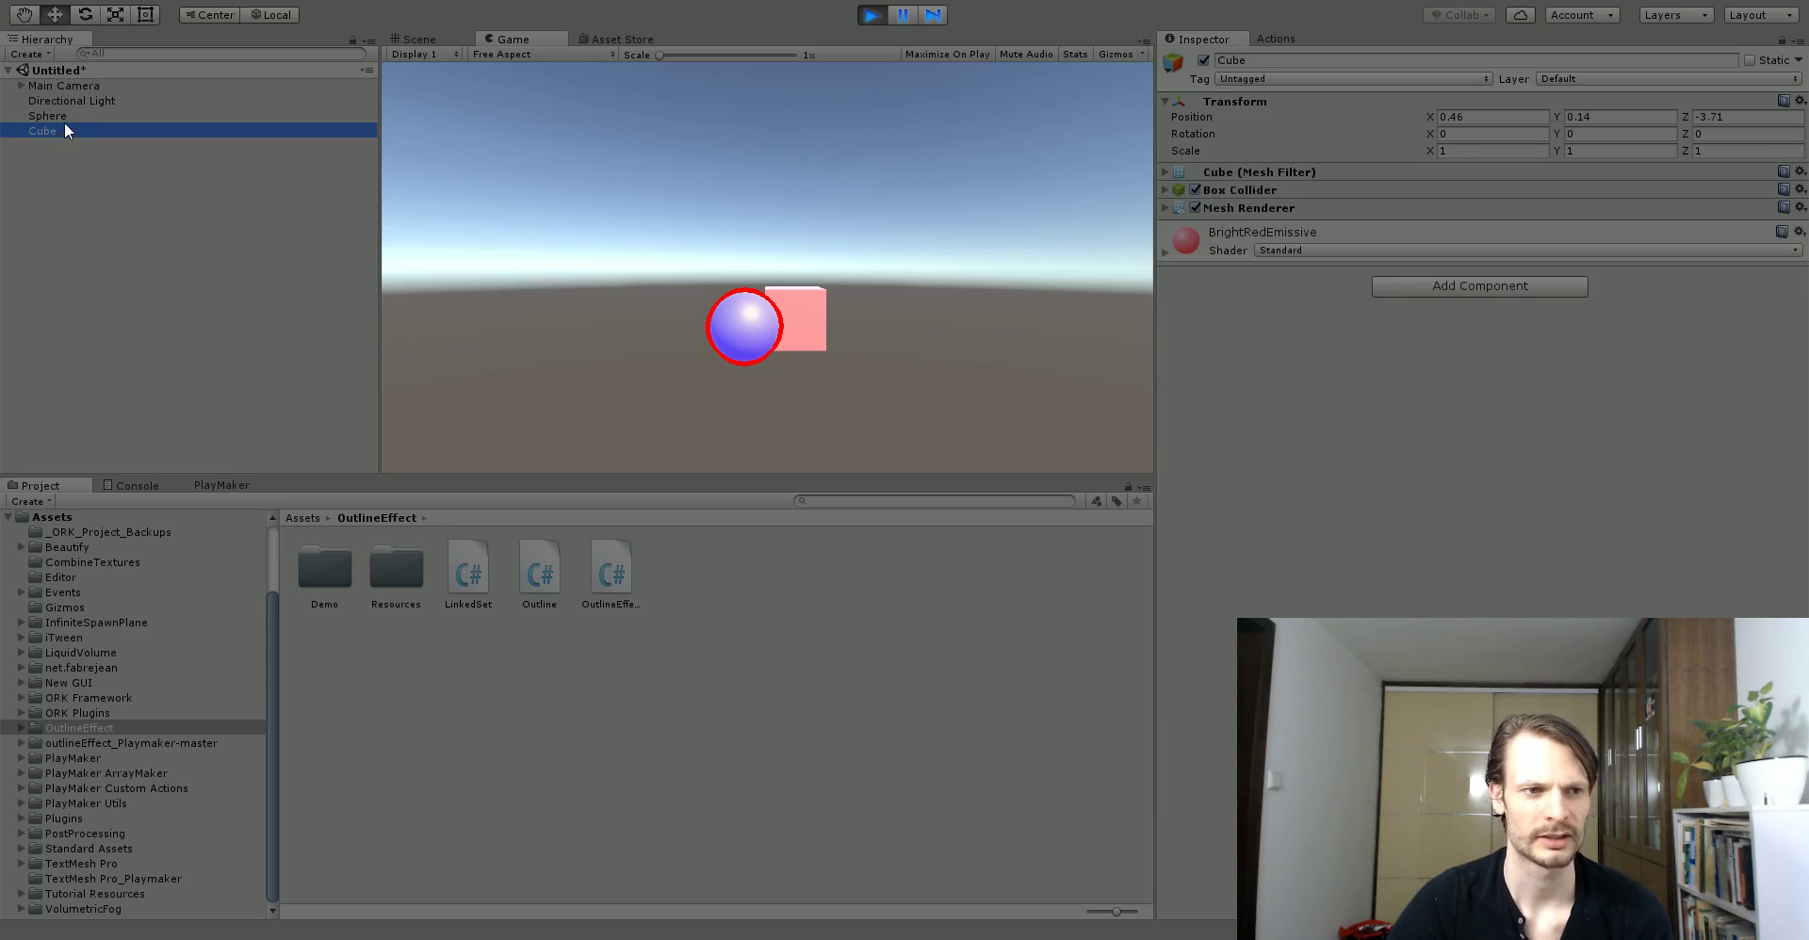
pyautogui.click(65, 119)
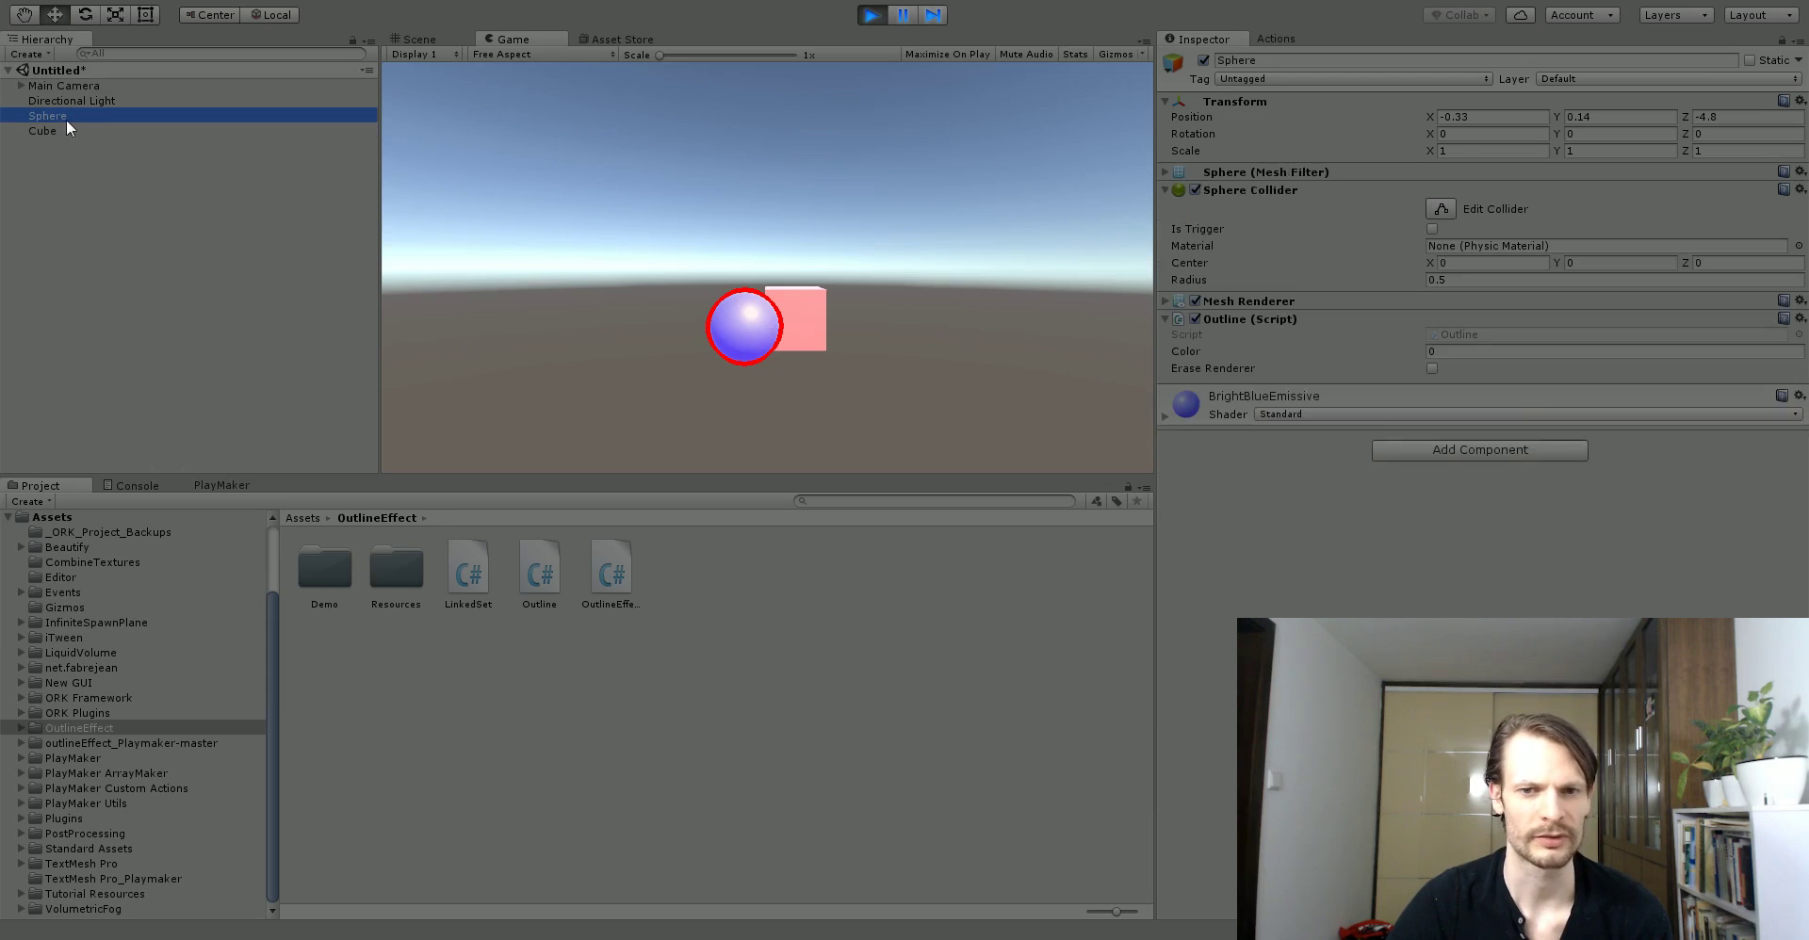
pyautogui.click(1430, 353)
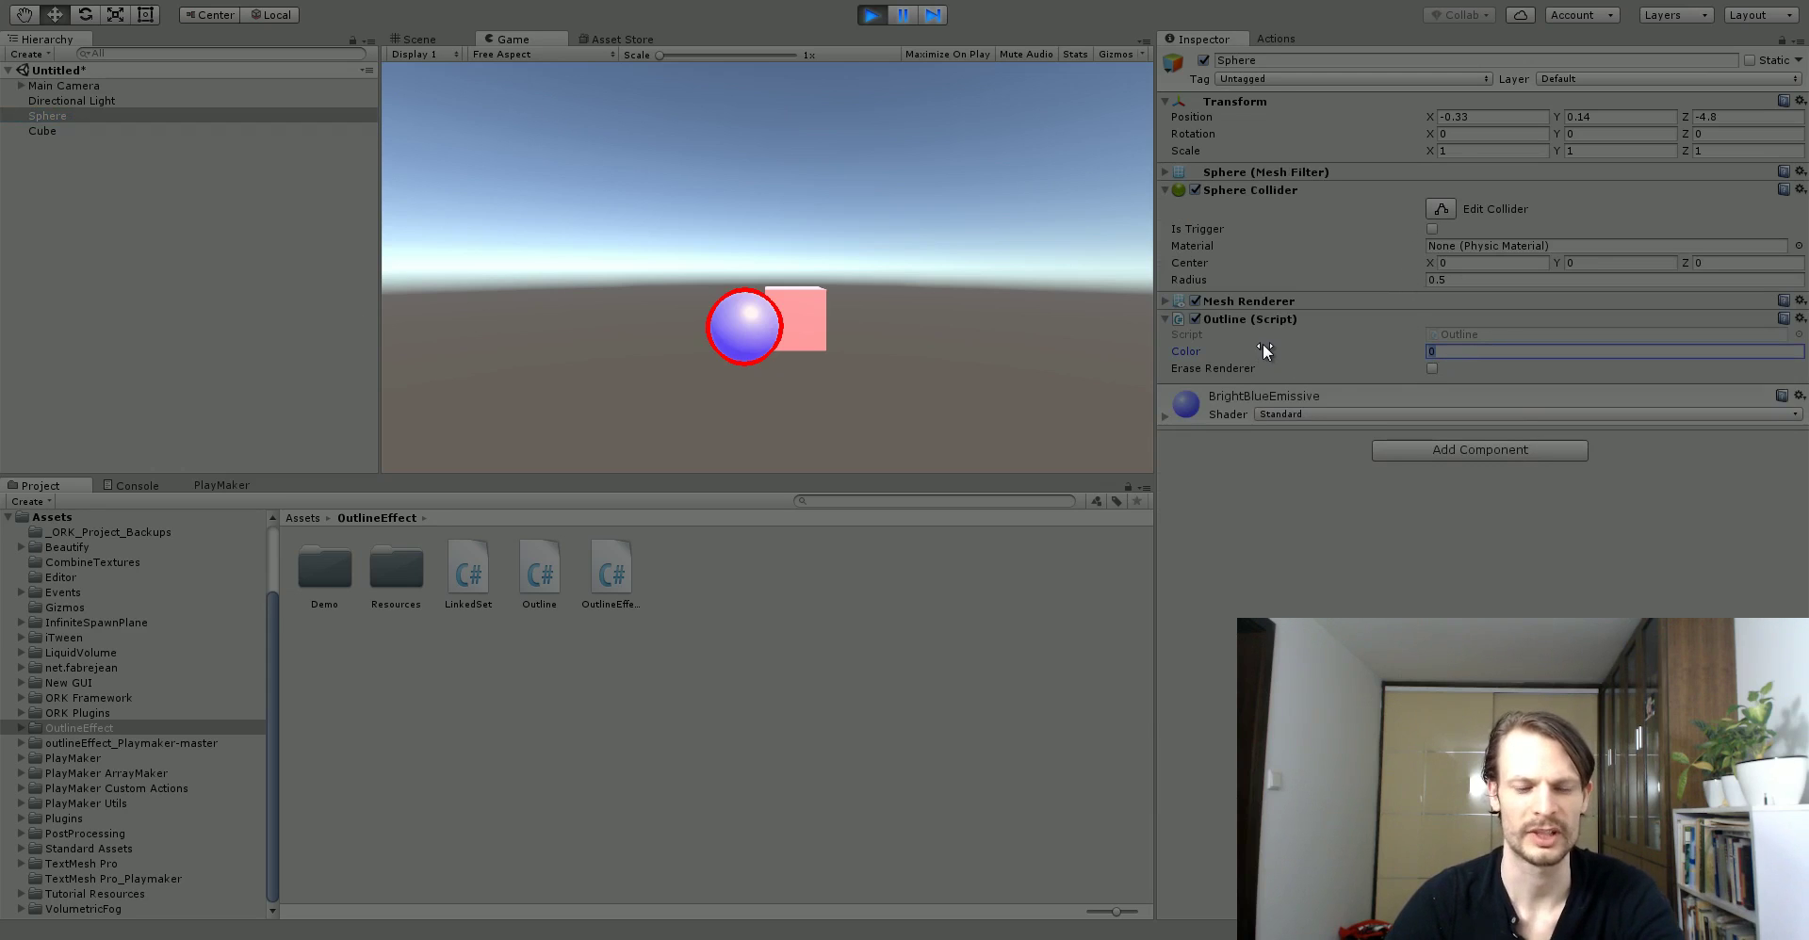
pyautogui.write('1')
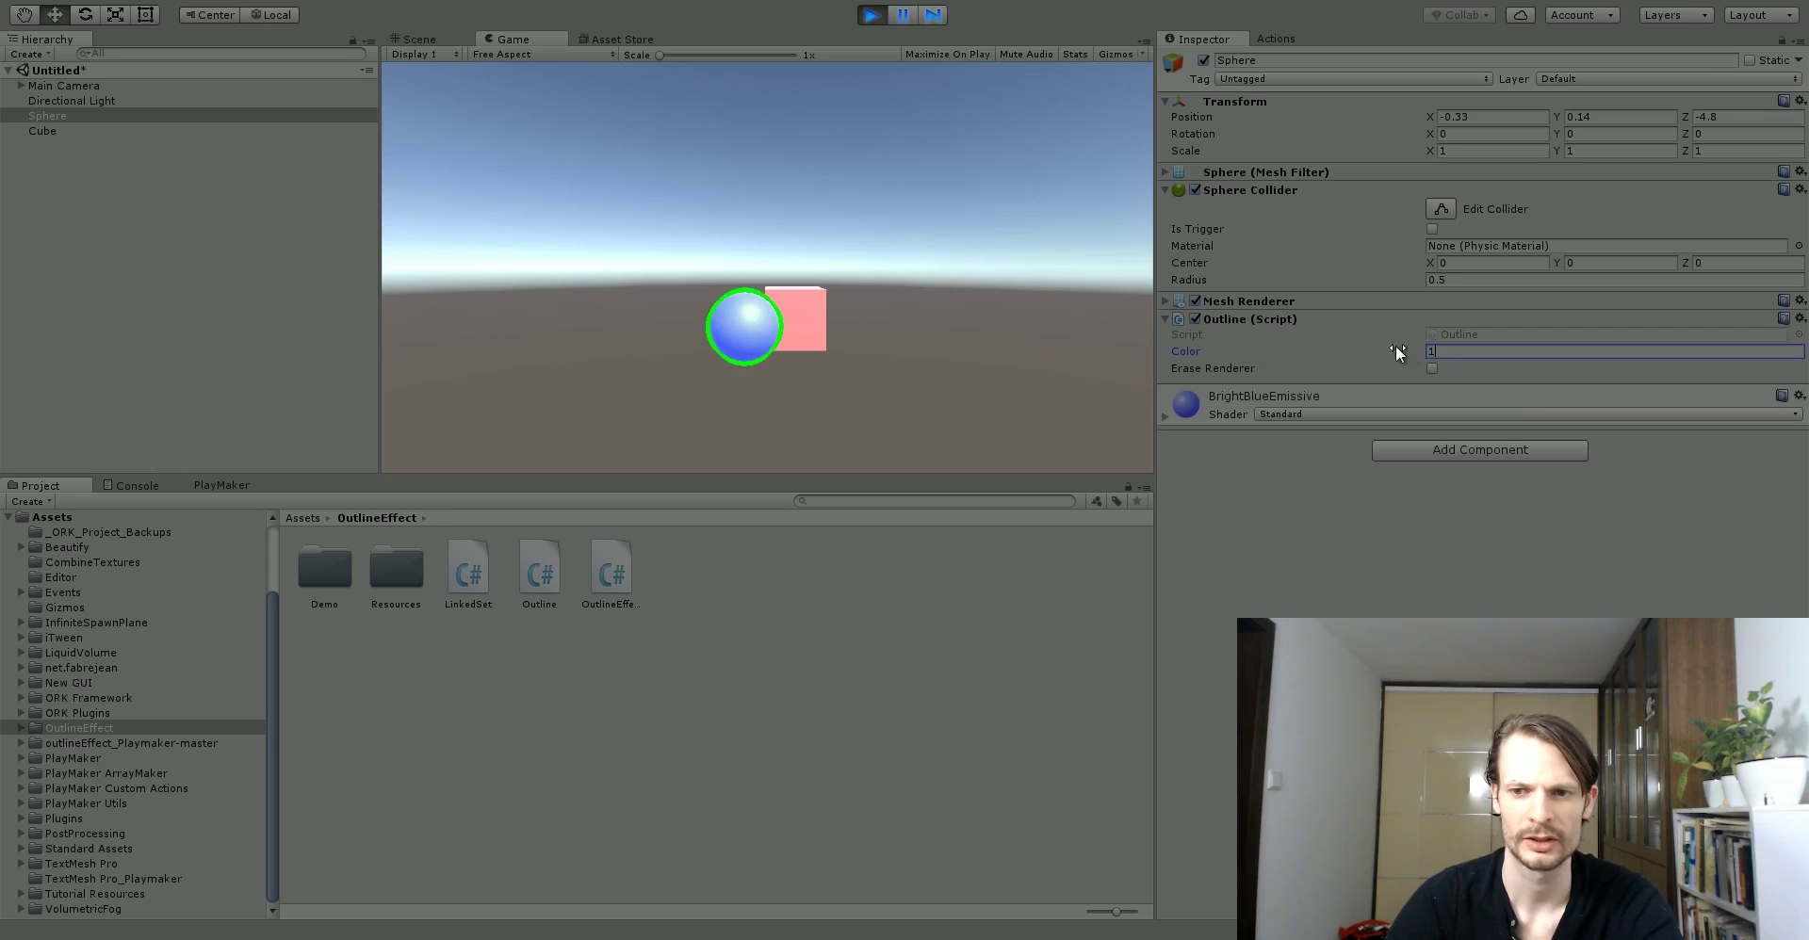
pyautogui.press('BackSpace')
pyautogui.write('2')
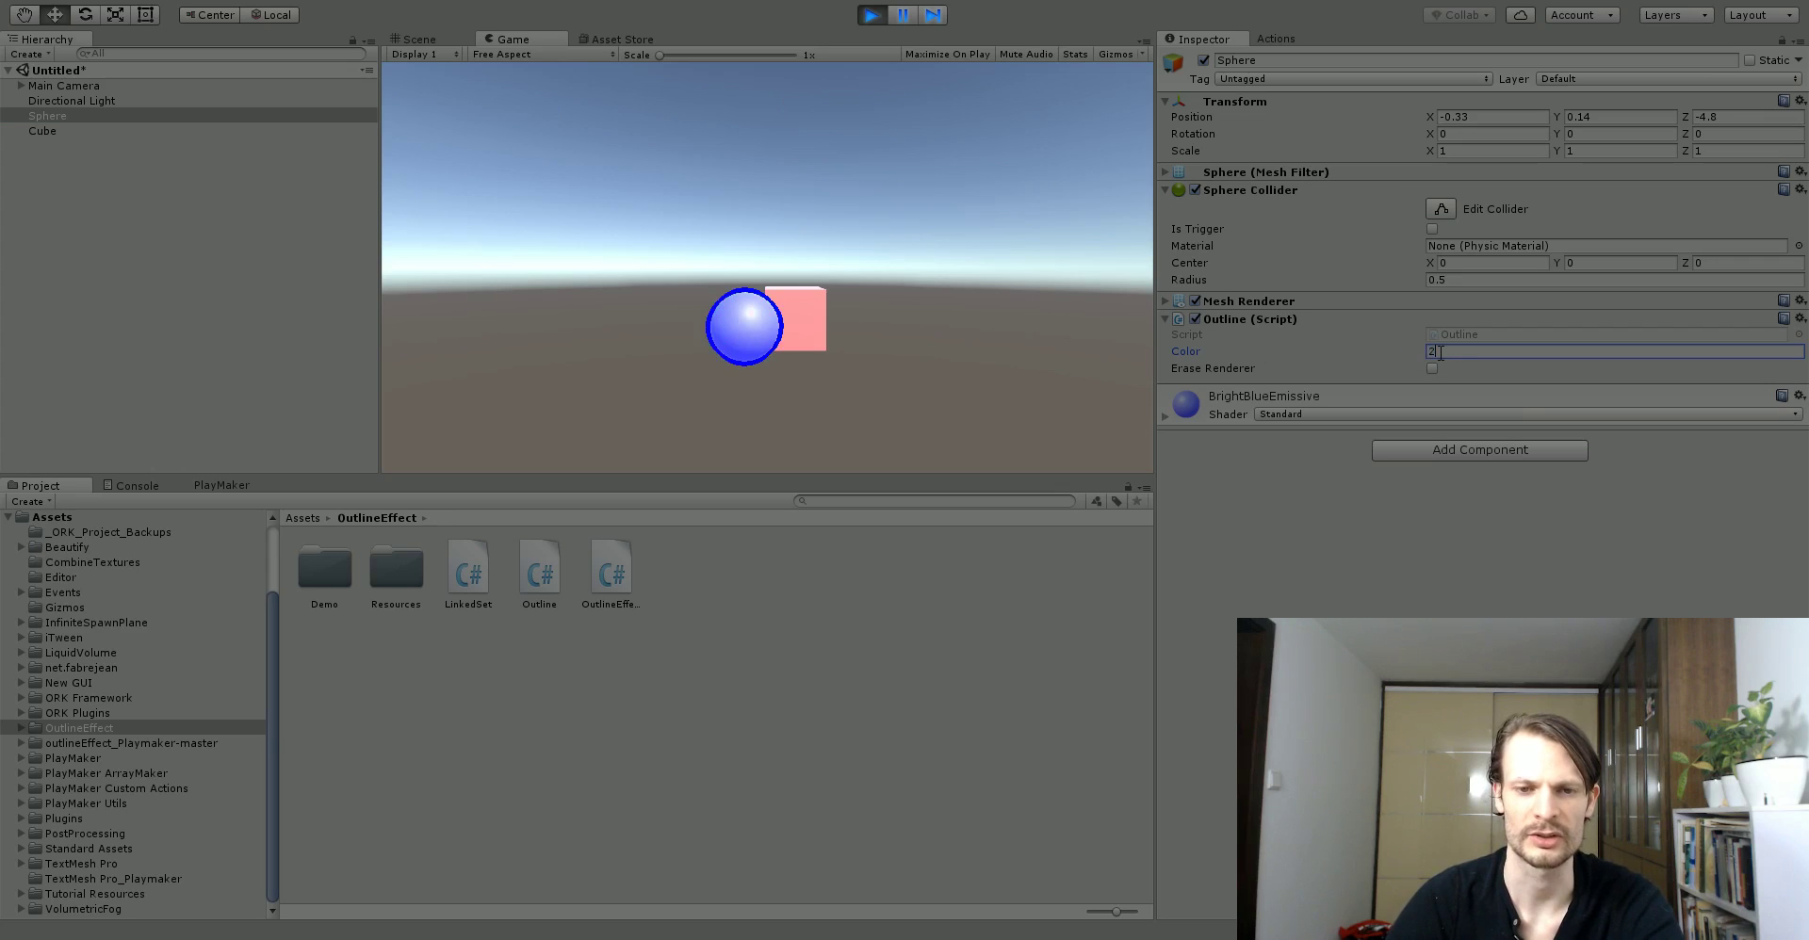
pyautogui.press('BackSpace')
pyautogui.write('122')
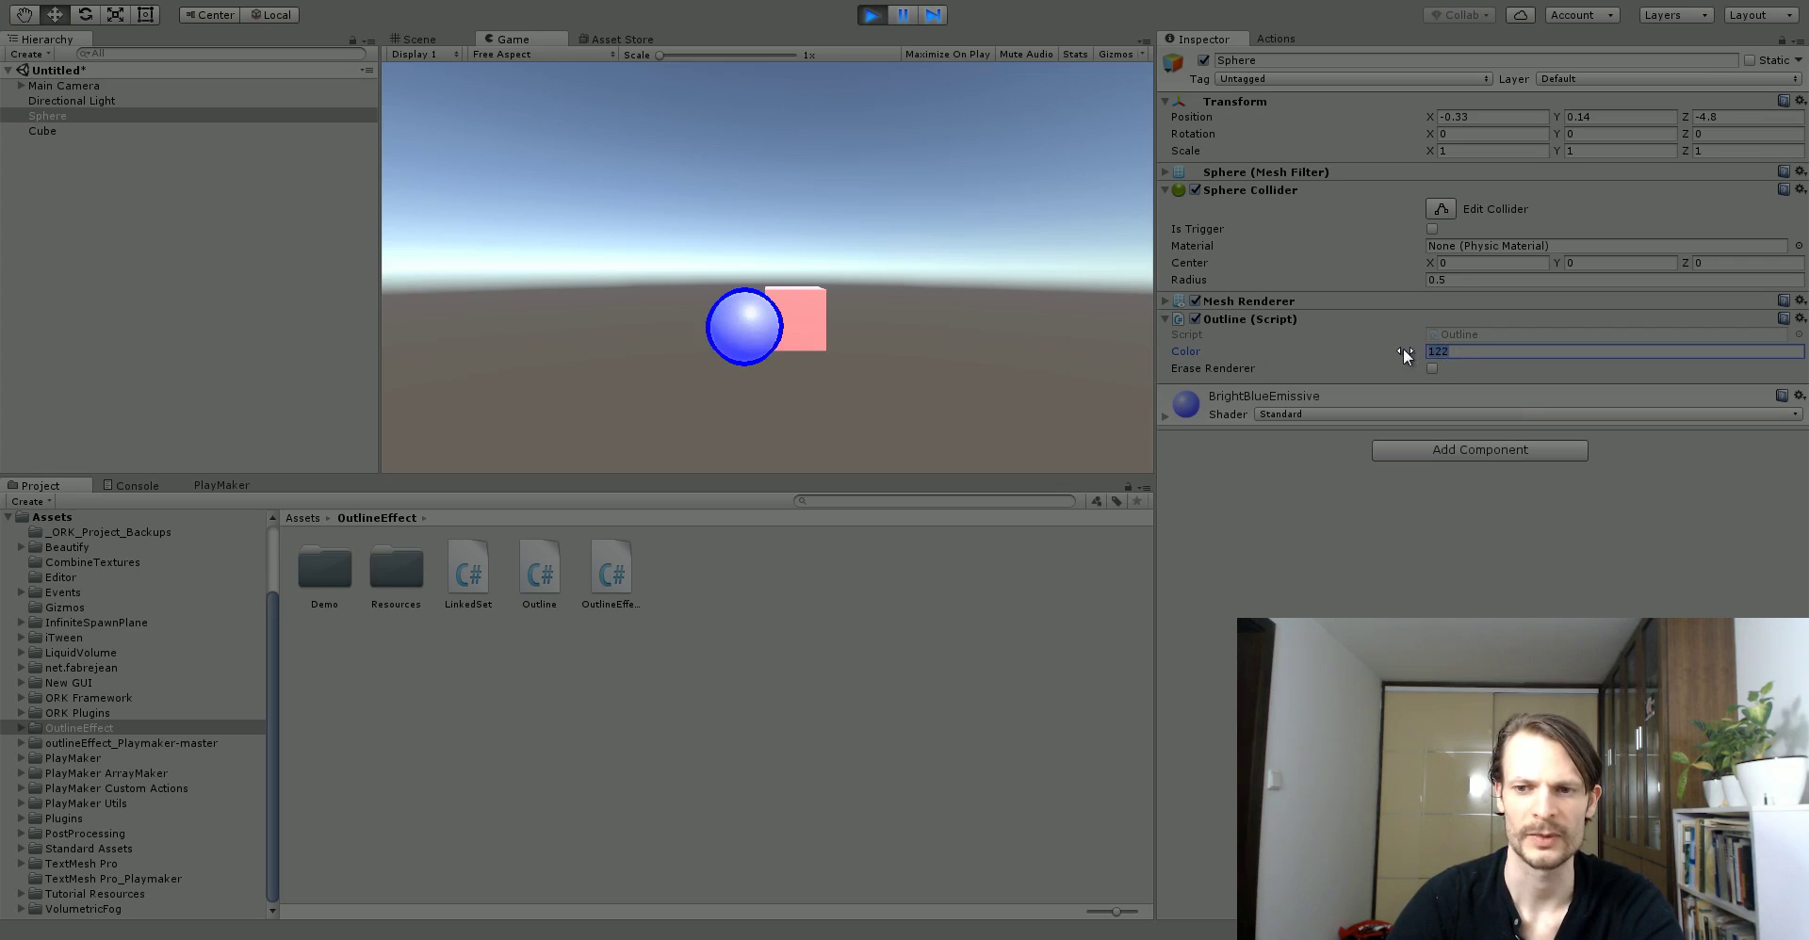
pyautogui.press('BackSpace')
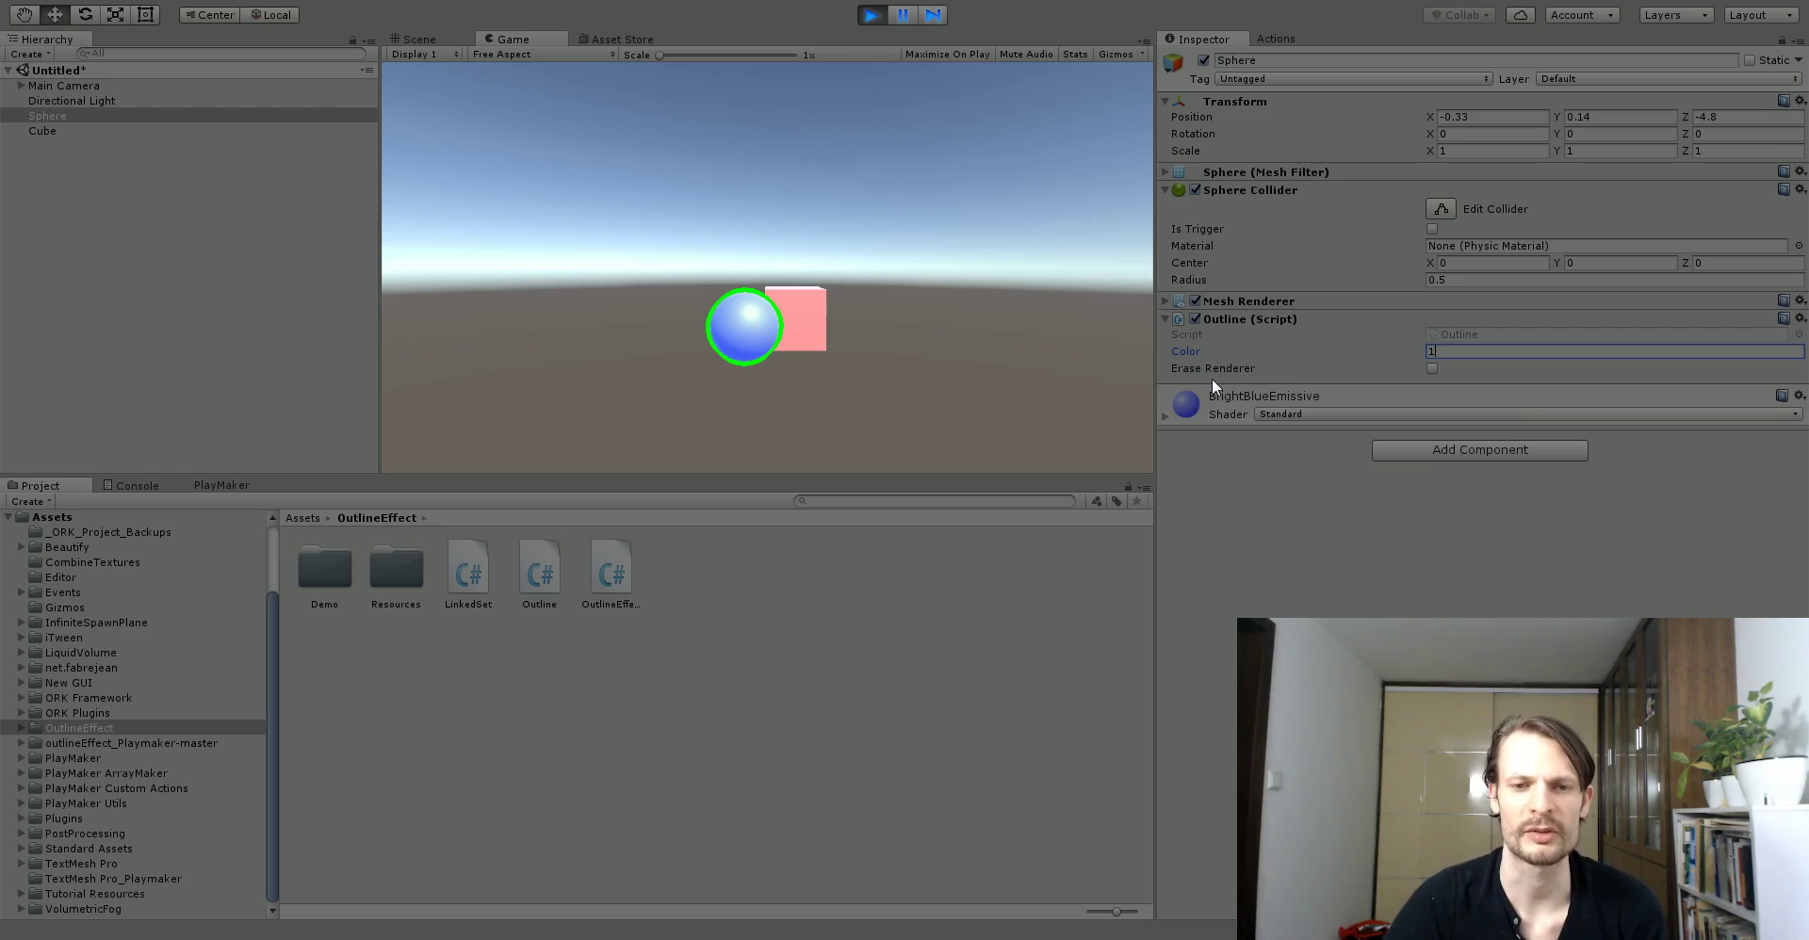
# - Toggle Erase Renderer on and off on the sphere's Outline script to compare the results, and stop the scene
pyautogui.click(1432, 369)
pyautogui.click(1433, 368)
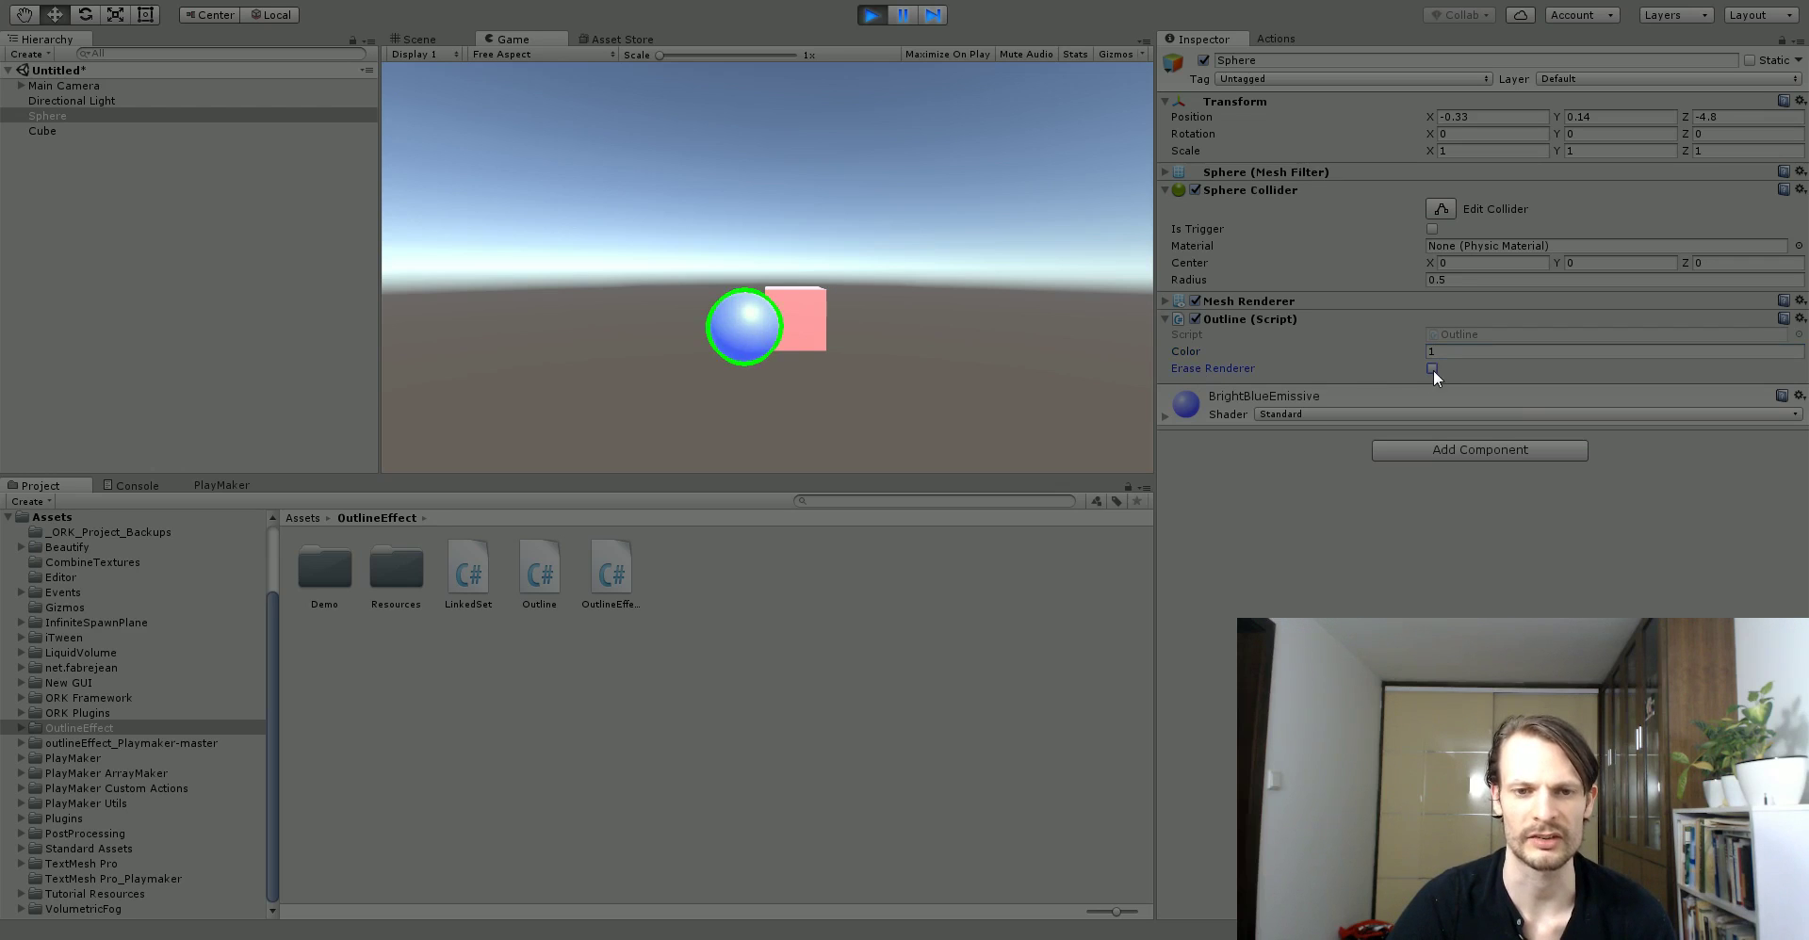
pyautogui.click(1432, 368)
pyautogui.click(1432, 368)
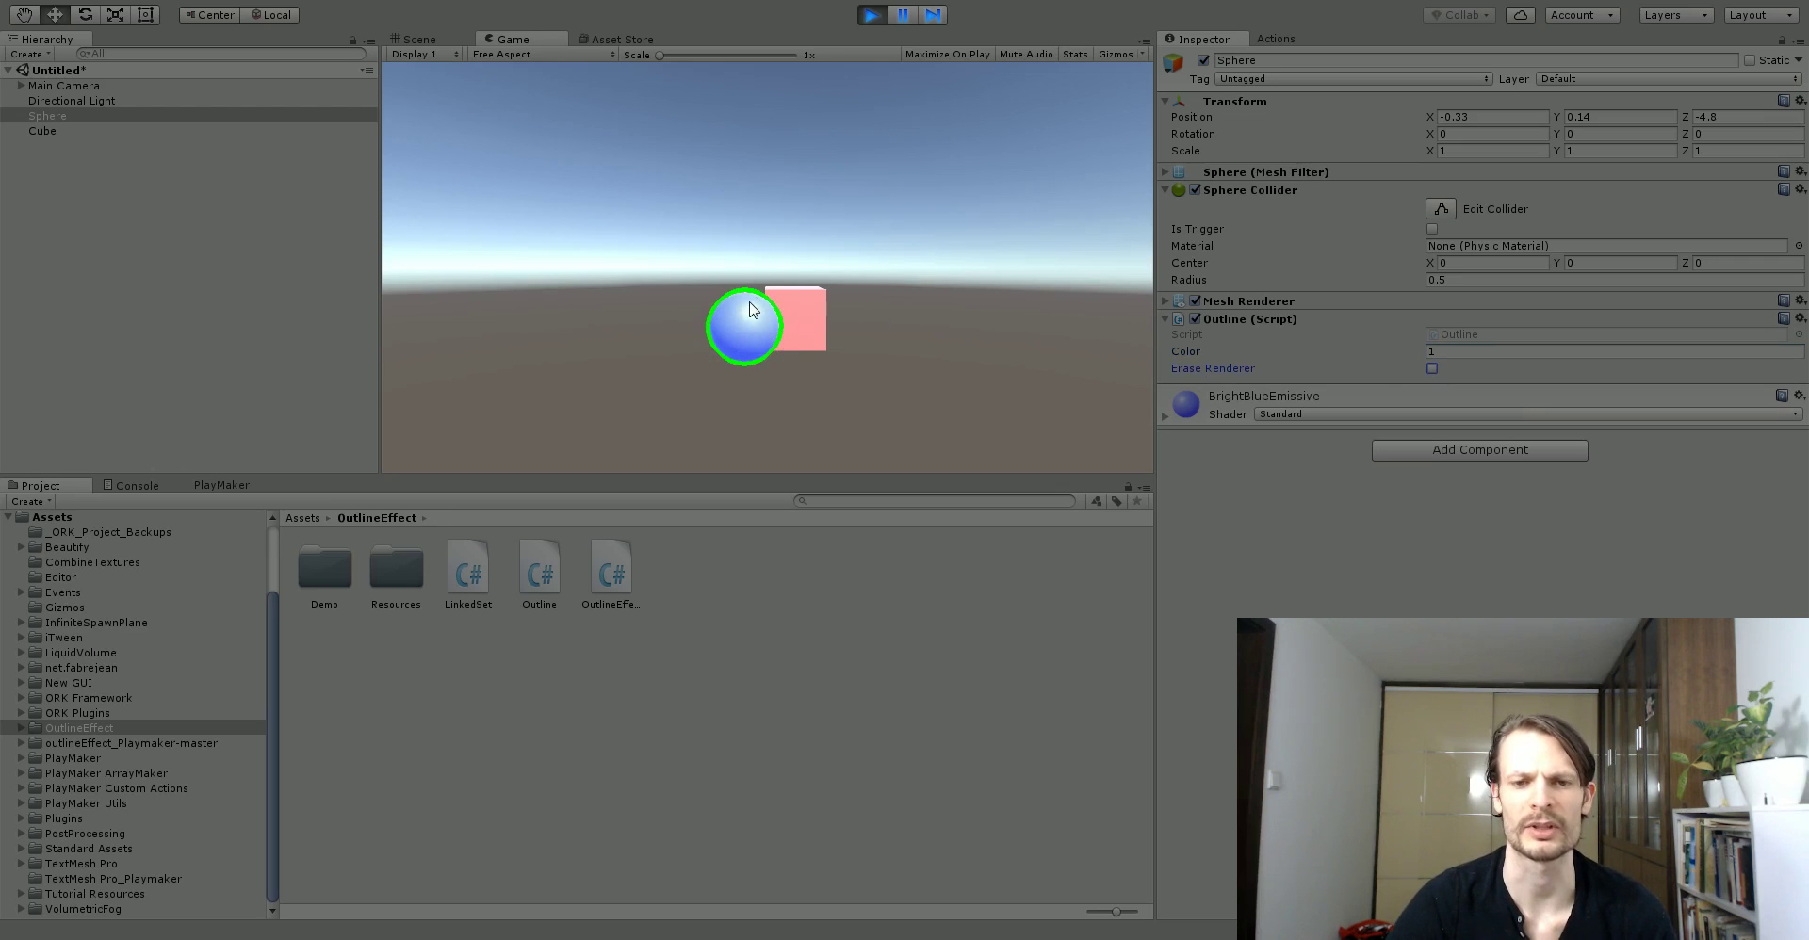
pyautogui.click(868, 17)
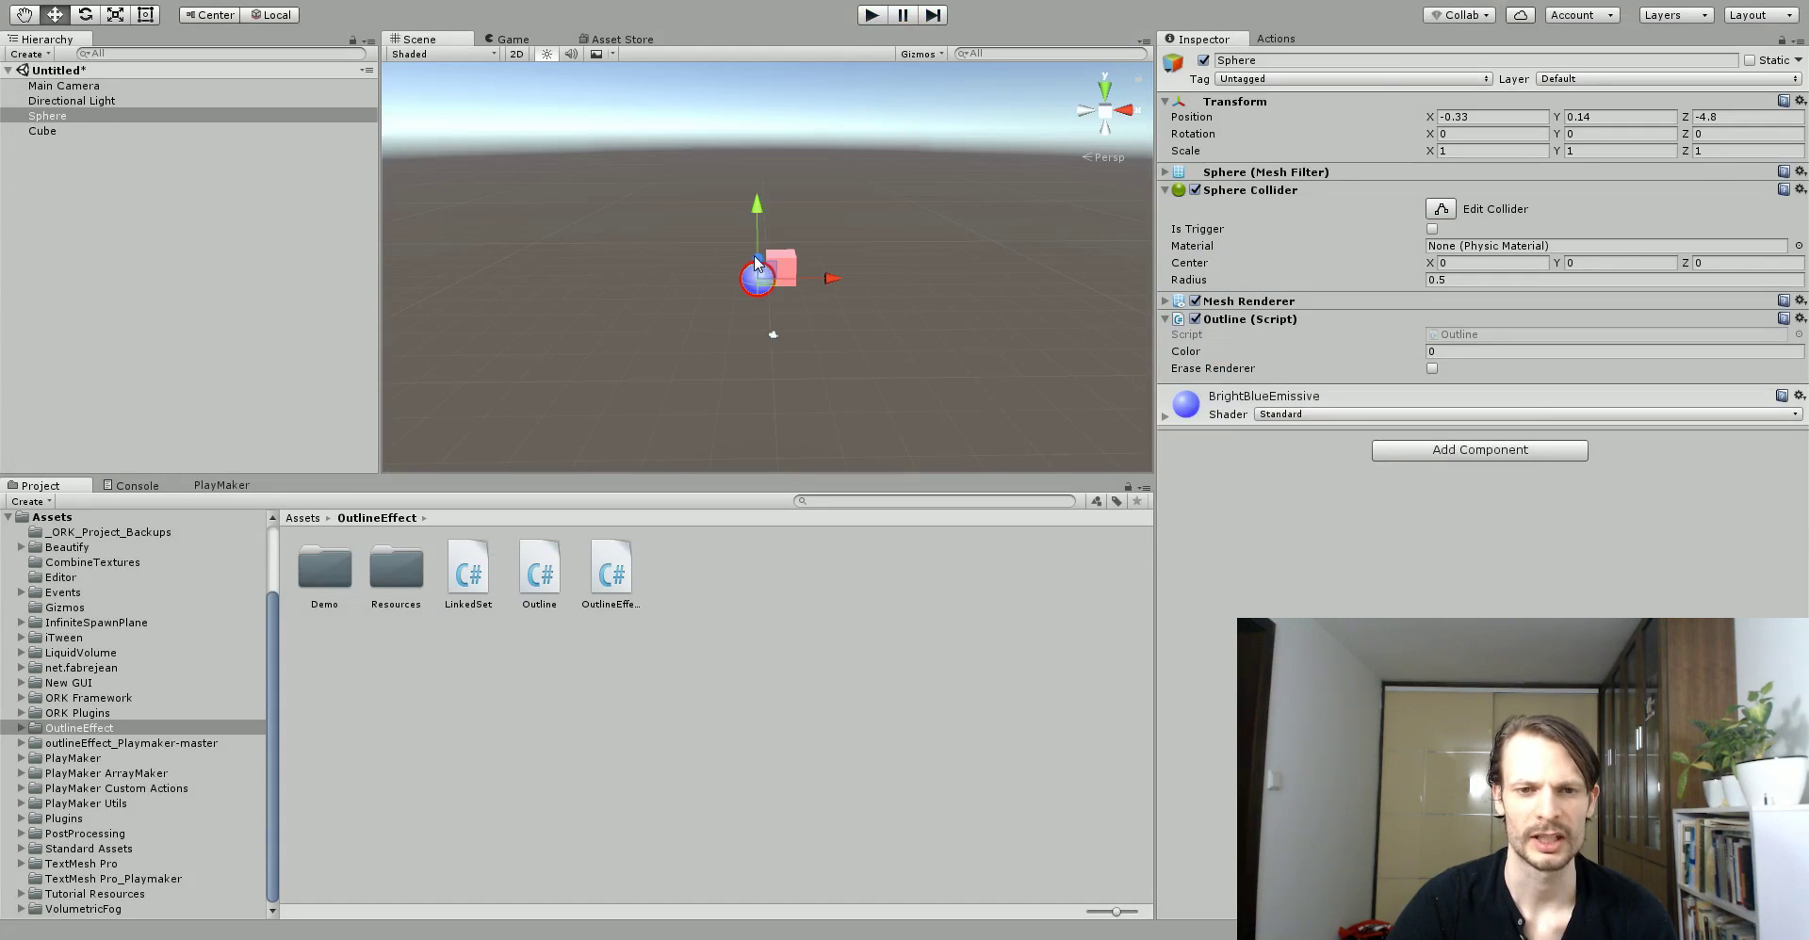
# - Move the sphere back behind the cube to Z -2.53 and check its outline in a test run of the scene
pyautogui.moveTo(756, 259); pyautogui.dragTo(760, 246)
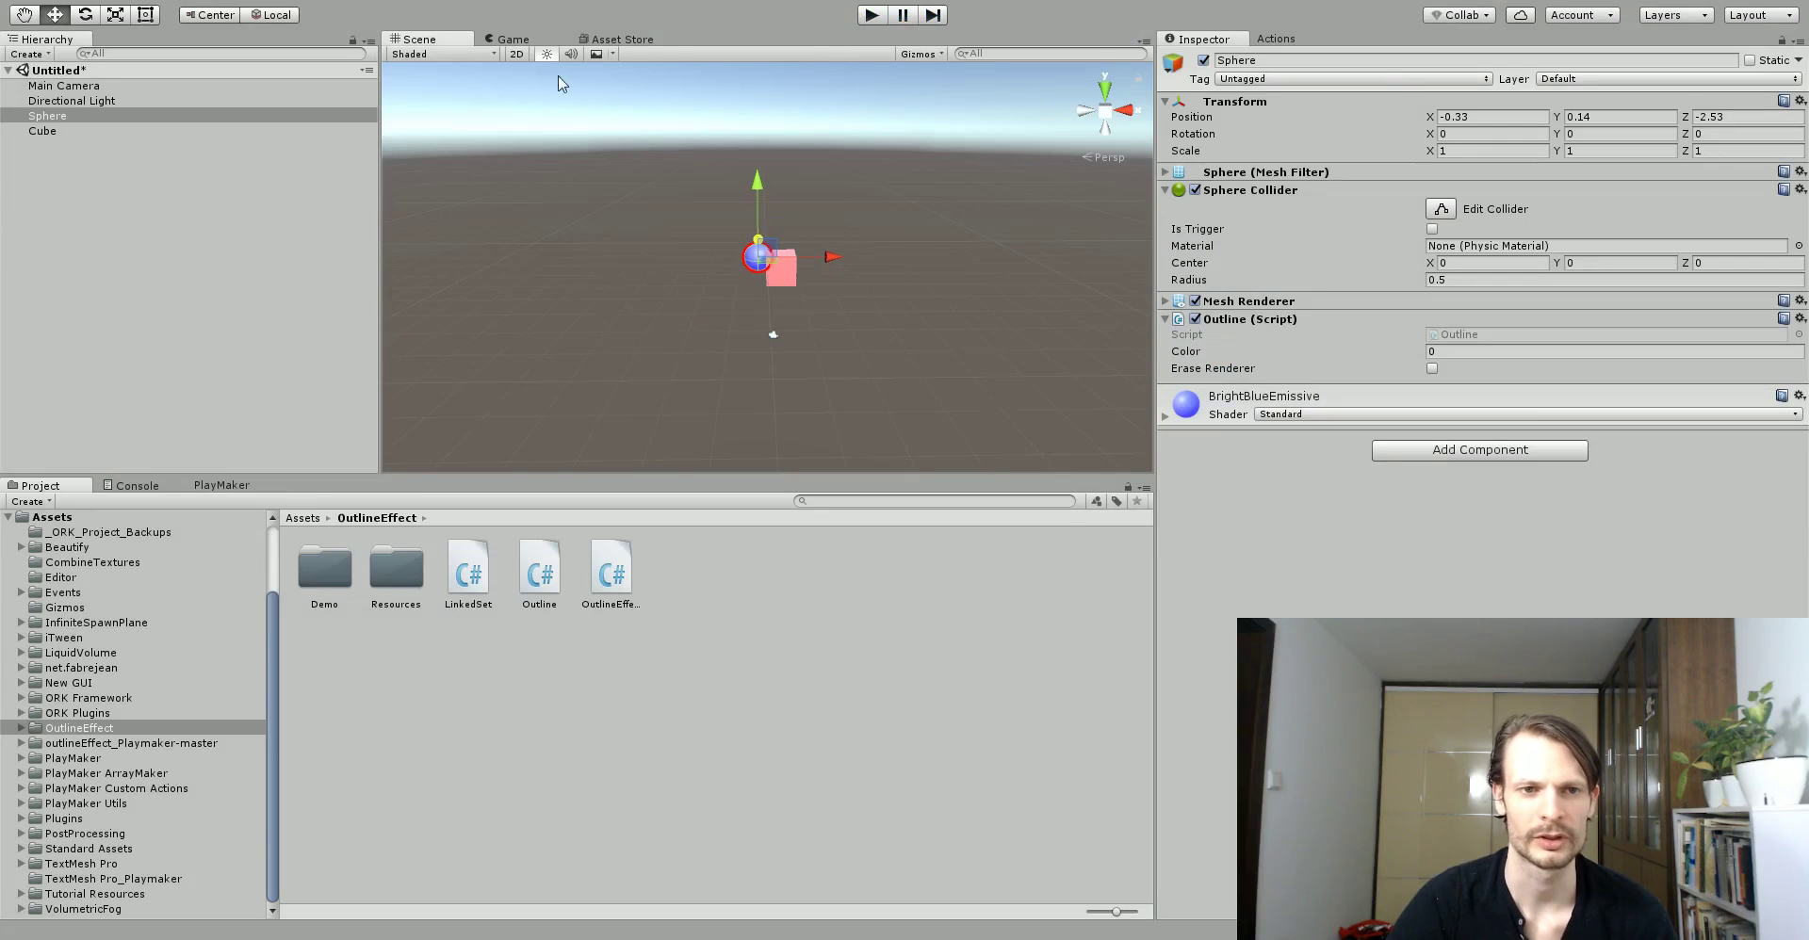
pyautogui.click(512, 40)
pyautogui.click(872, 15)
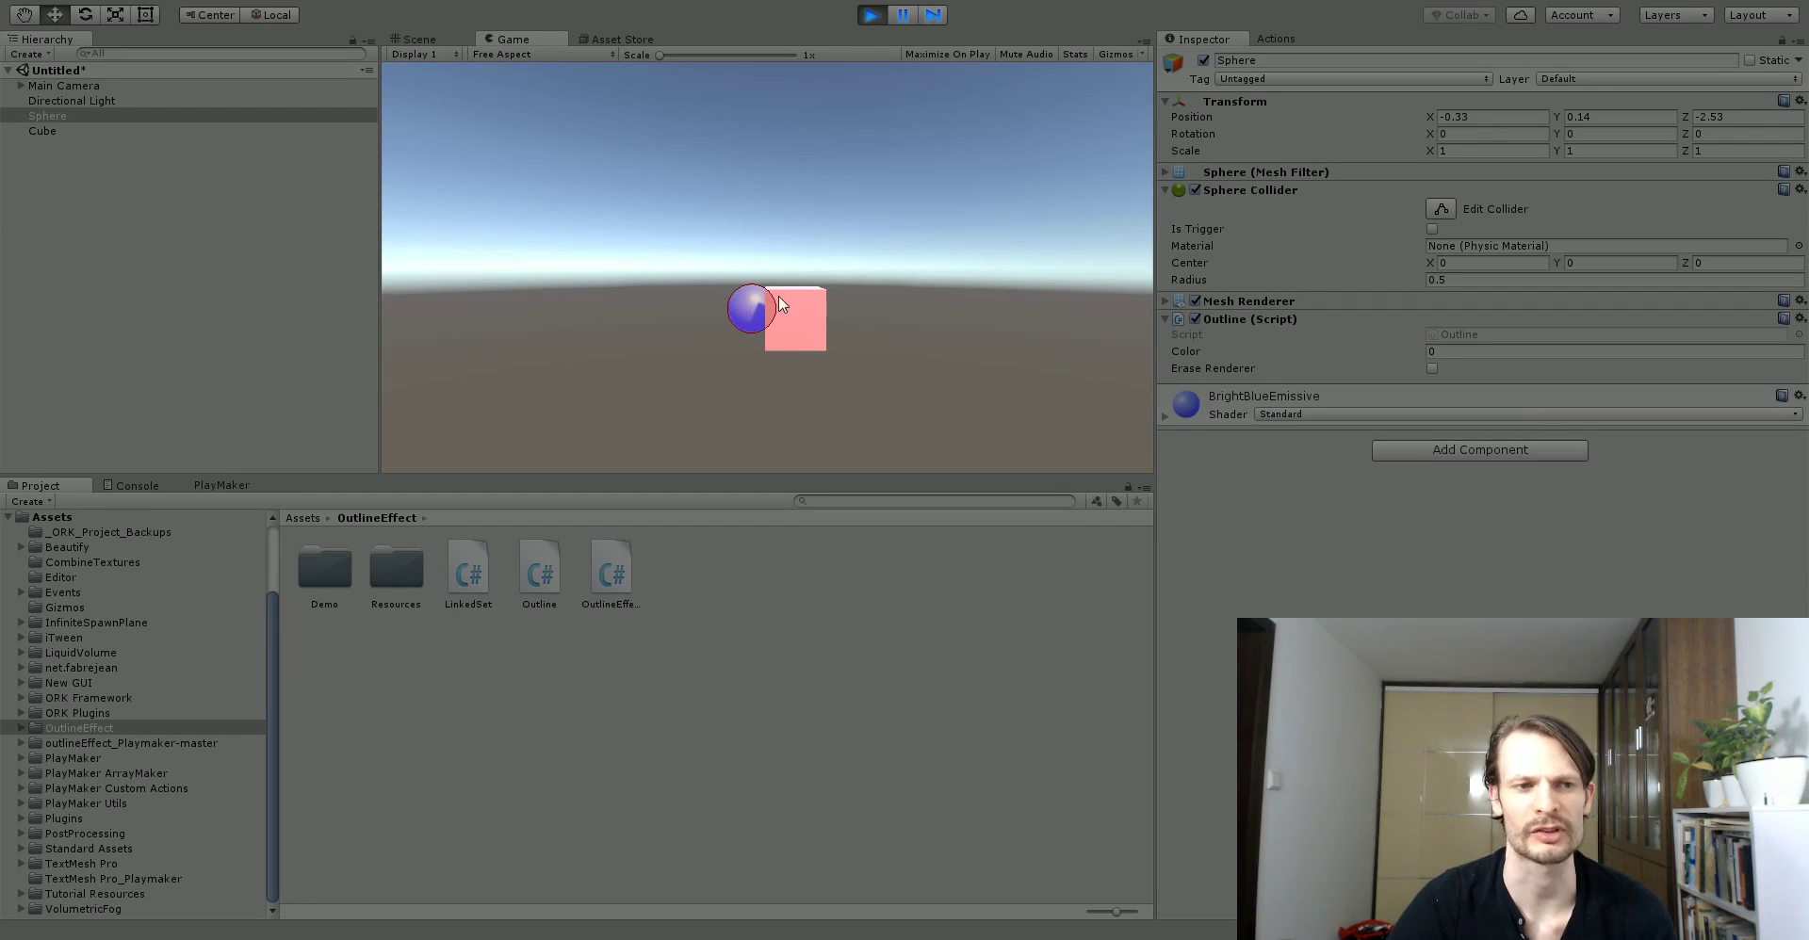
pyautogui.click(66, 117)
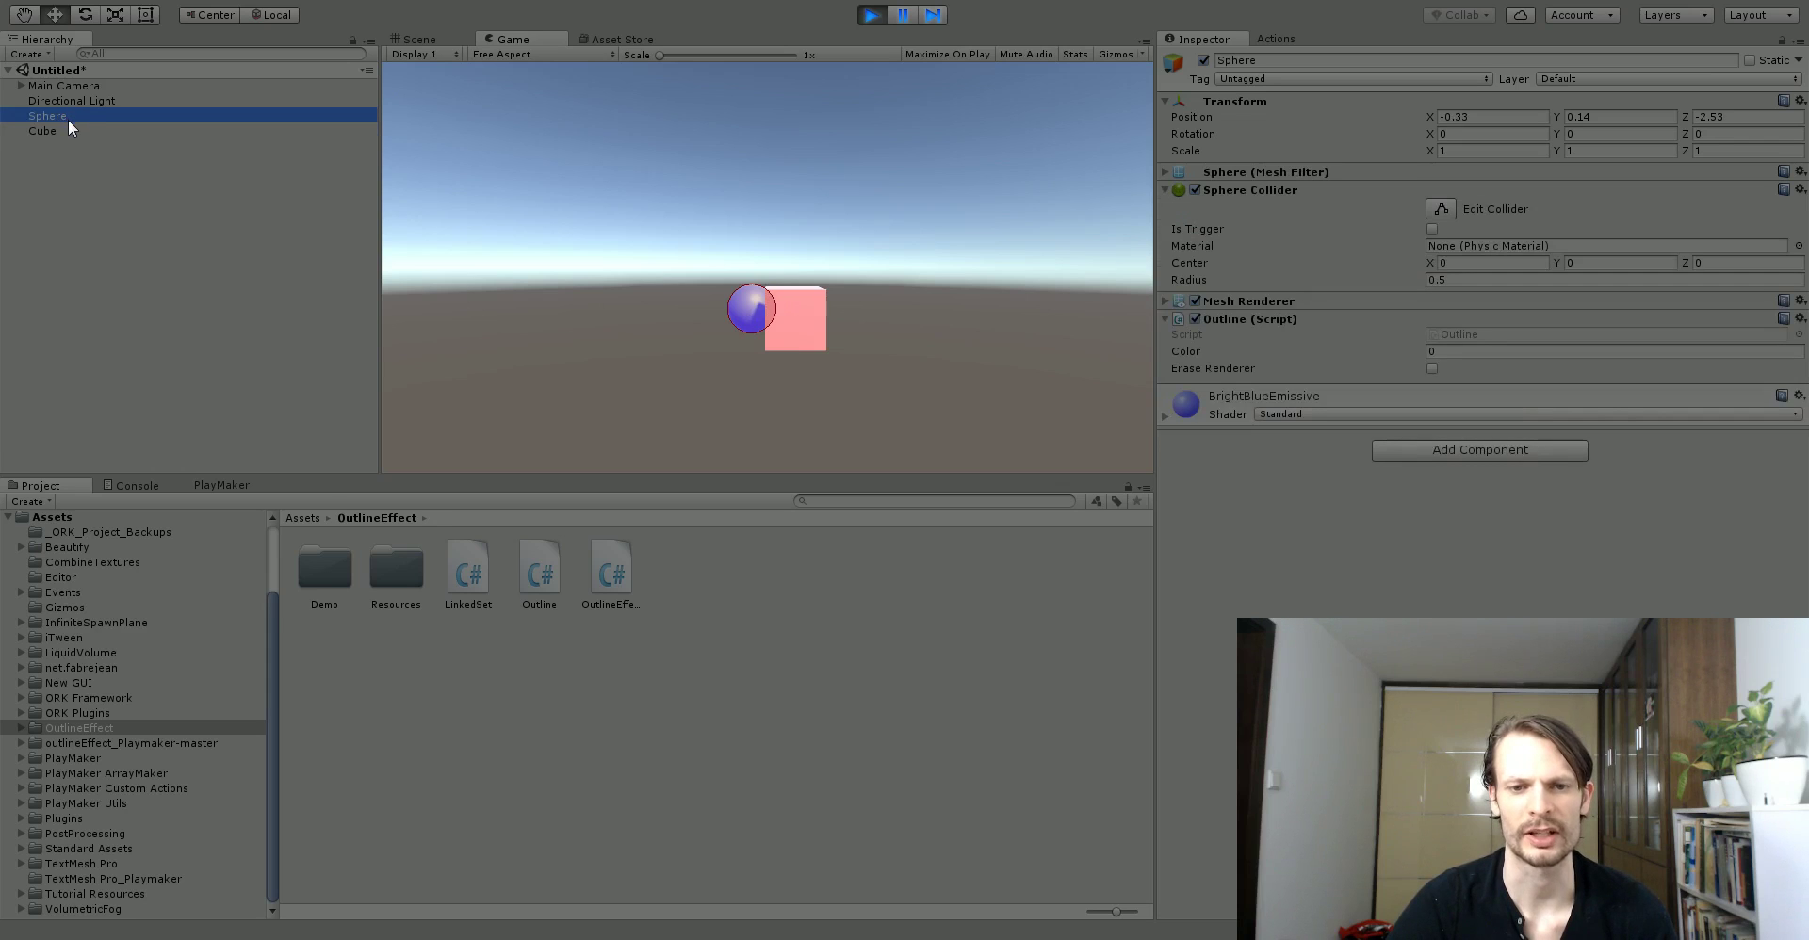
pyautogui.click(70, 129)
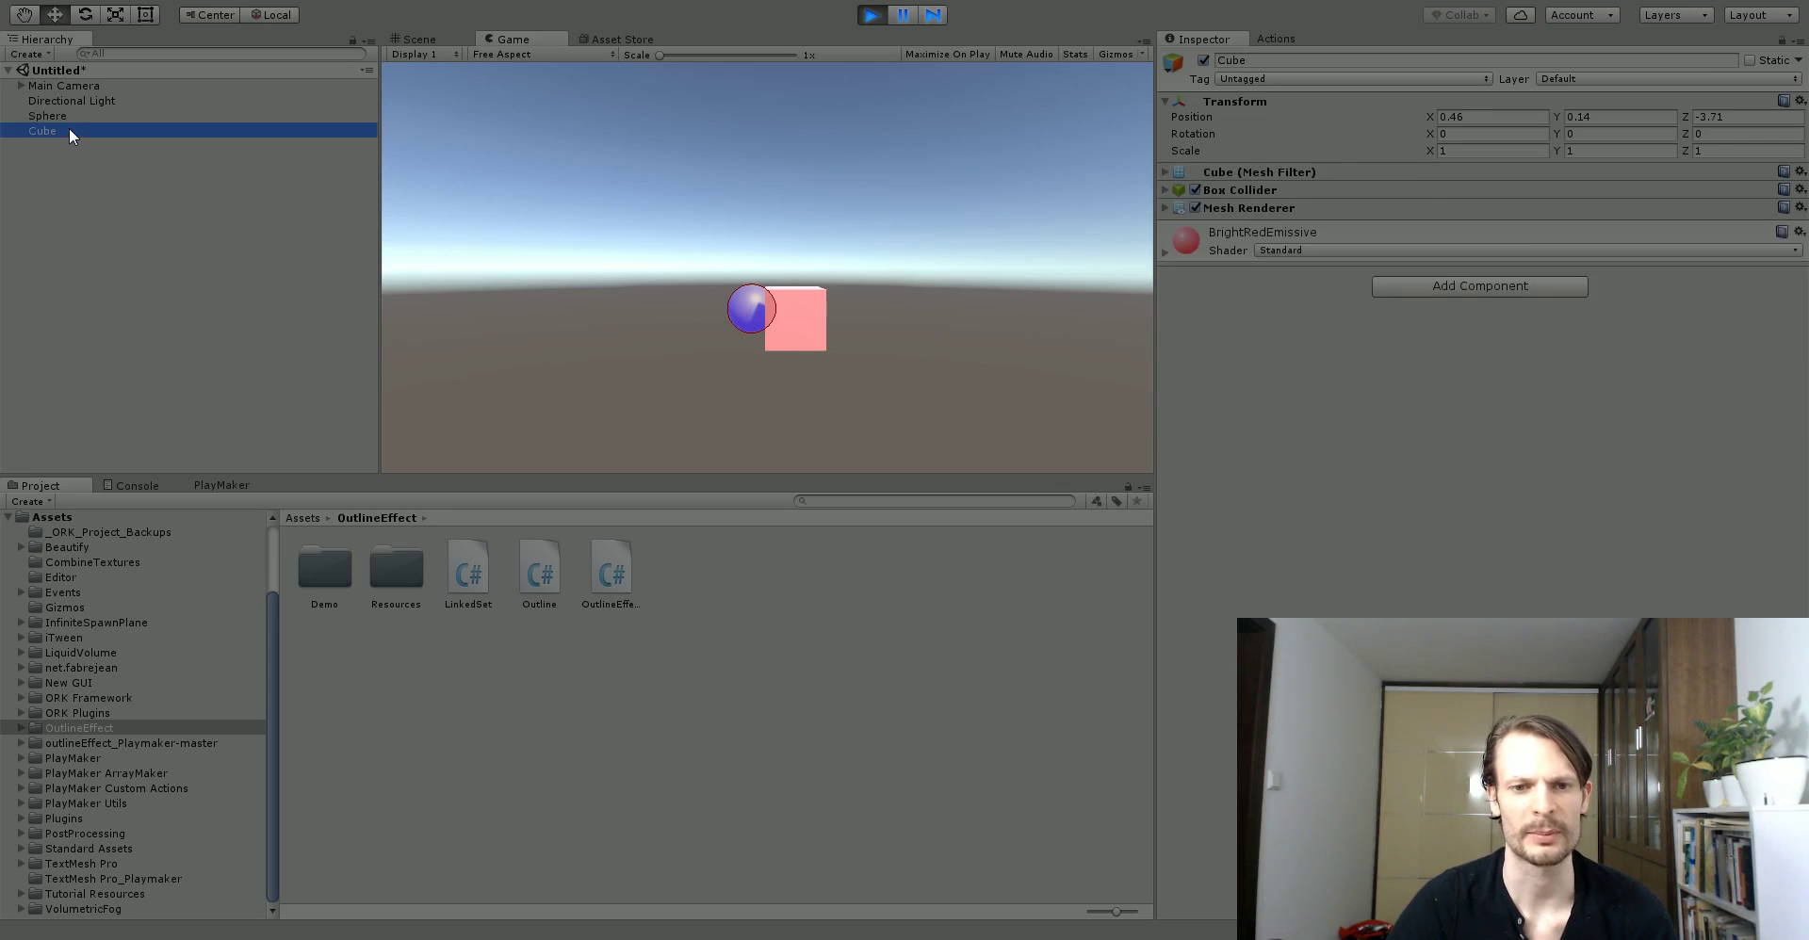
pyautogui.click(96, 111)
pyautogui.click(875, 14)
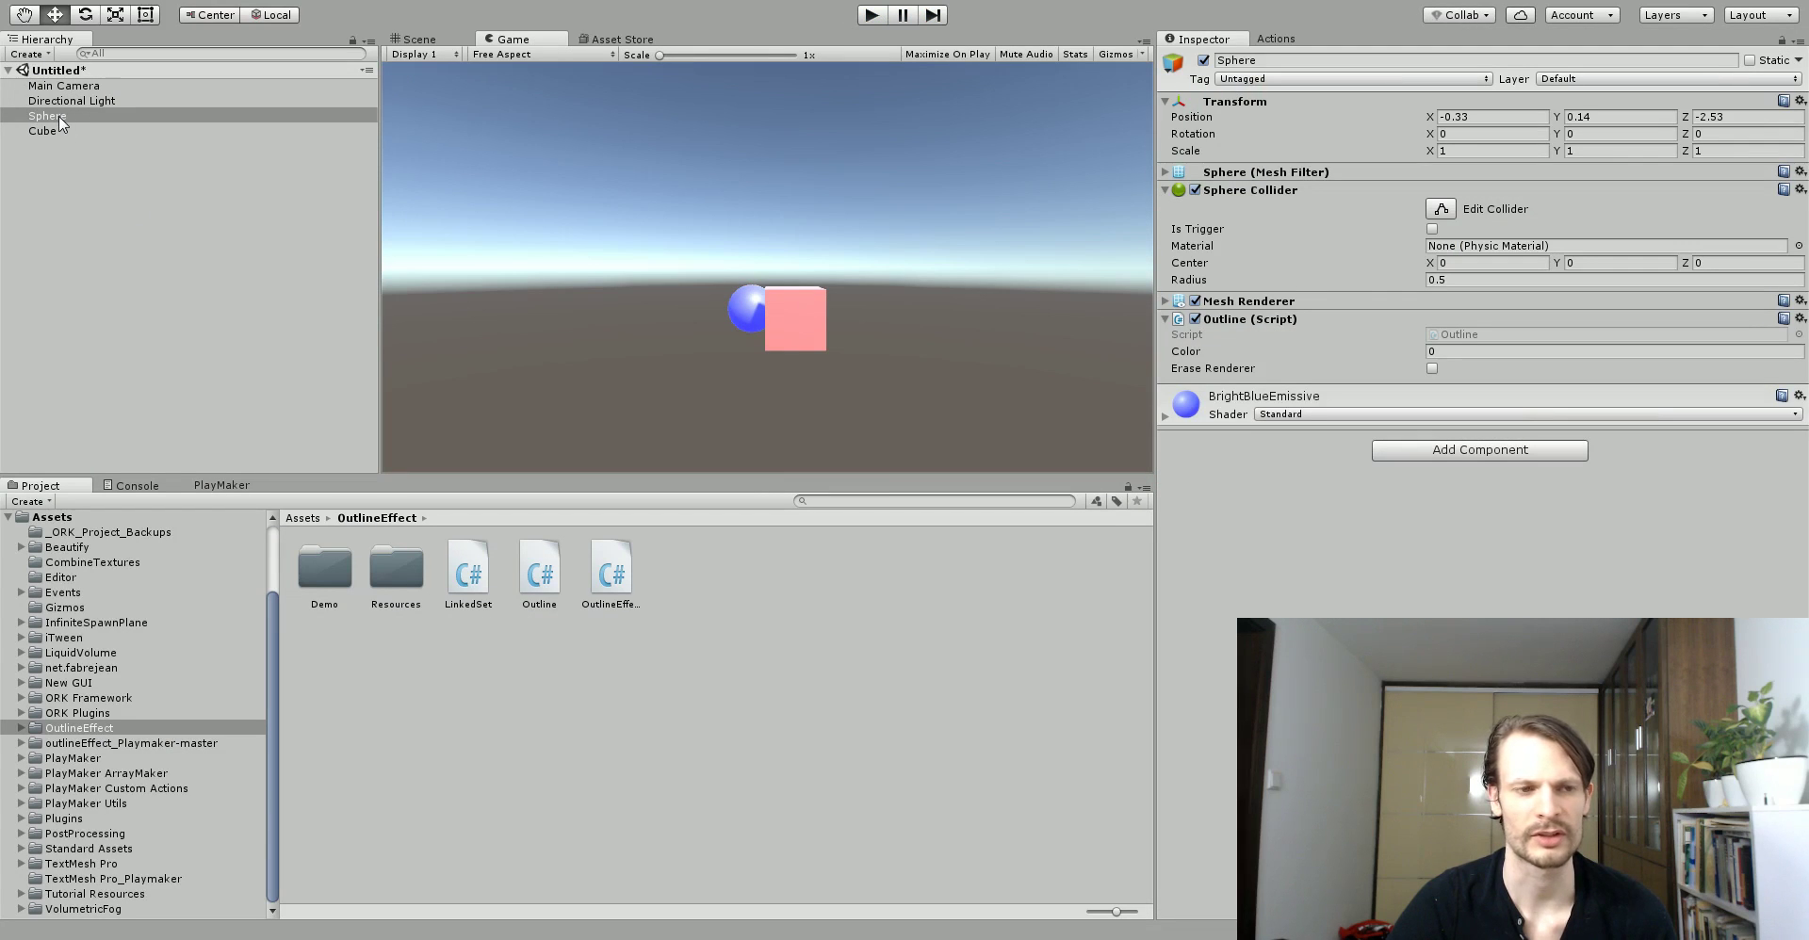
# - Try a second Outline script on the sphere in a test run of the scene
pyautogui.moveTo(540, 577); pyautogui.dragTo(1321, 522)
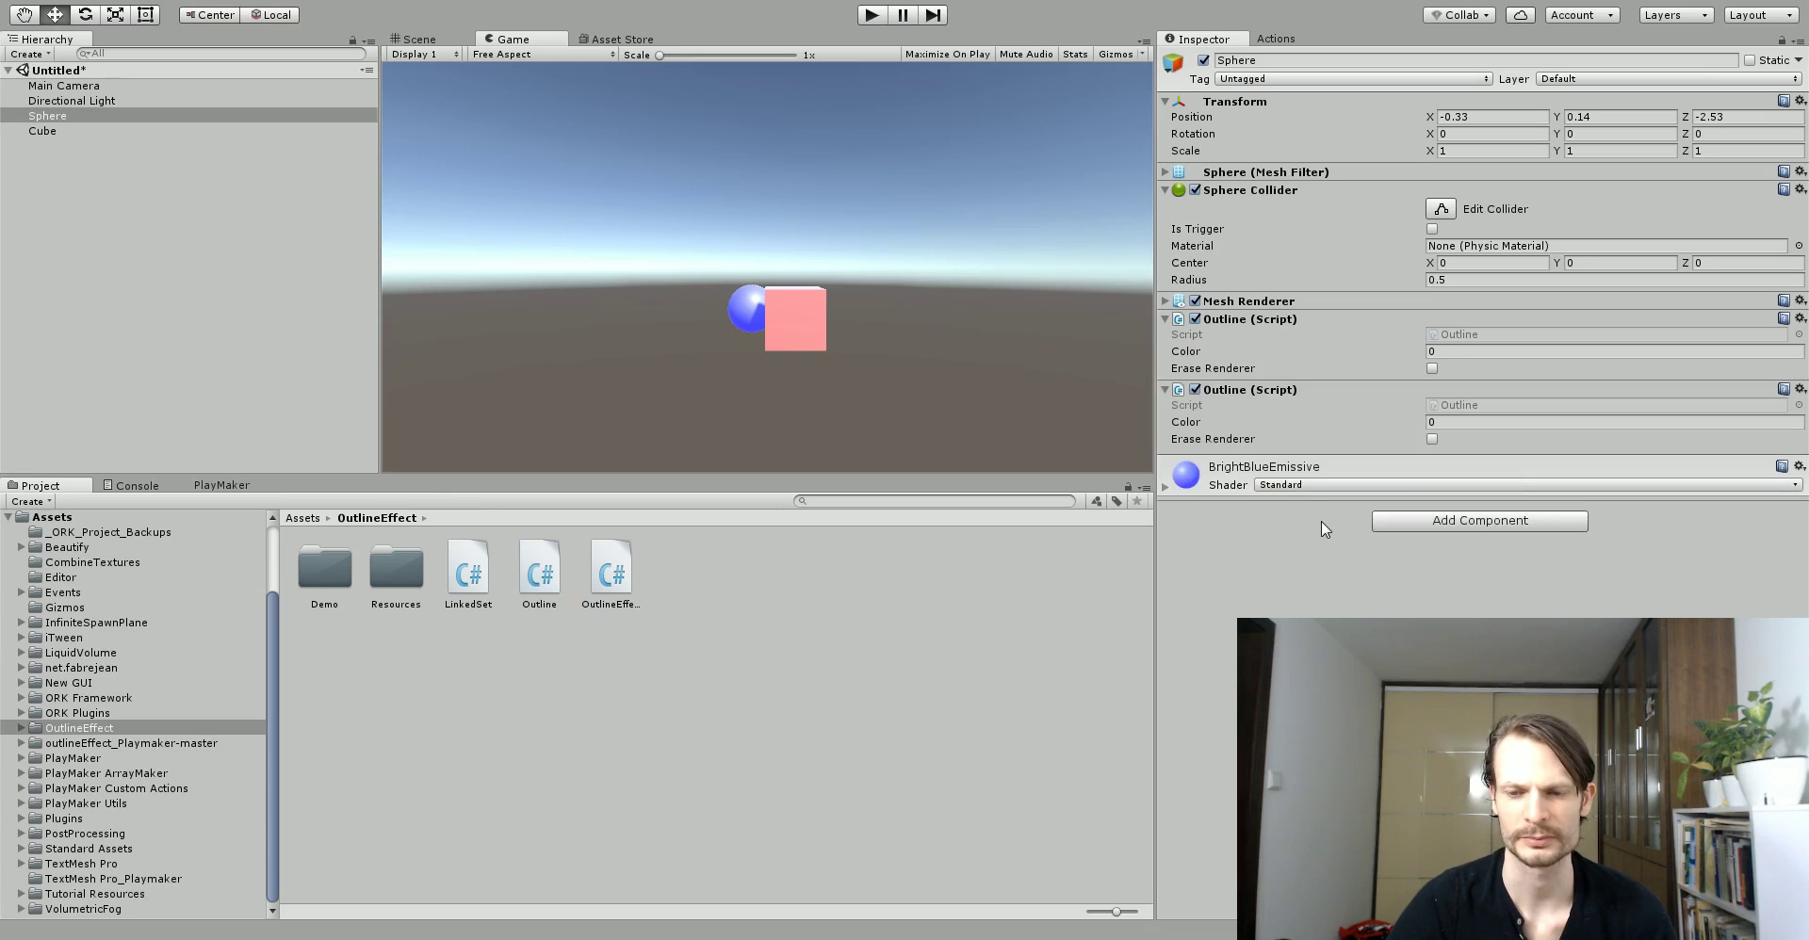
pyautogui.click(873, 16)
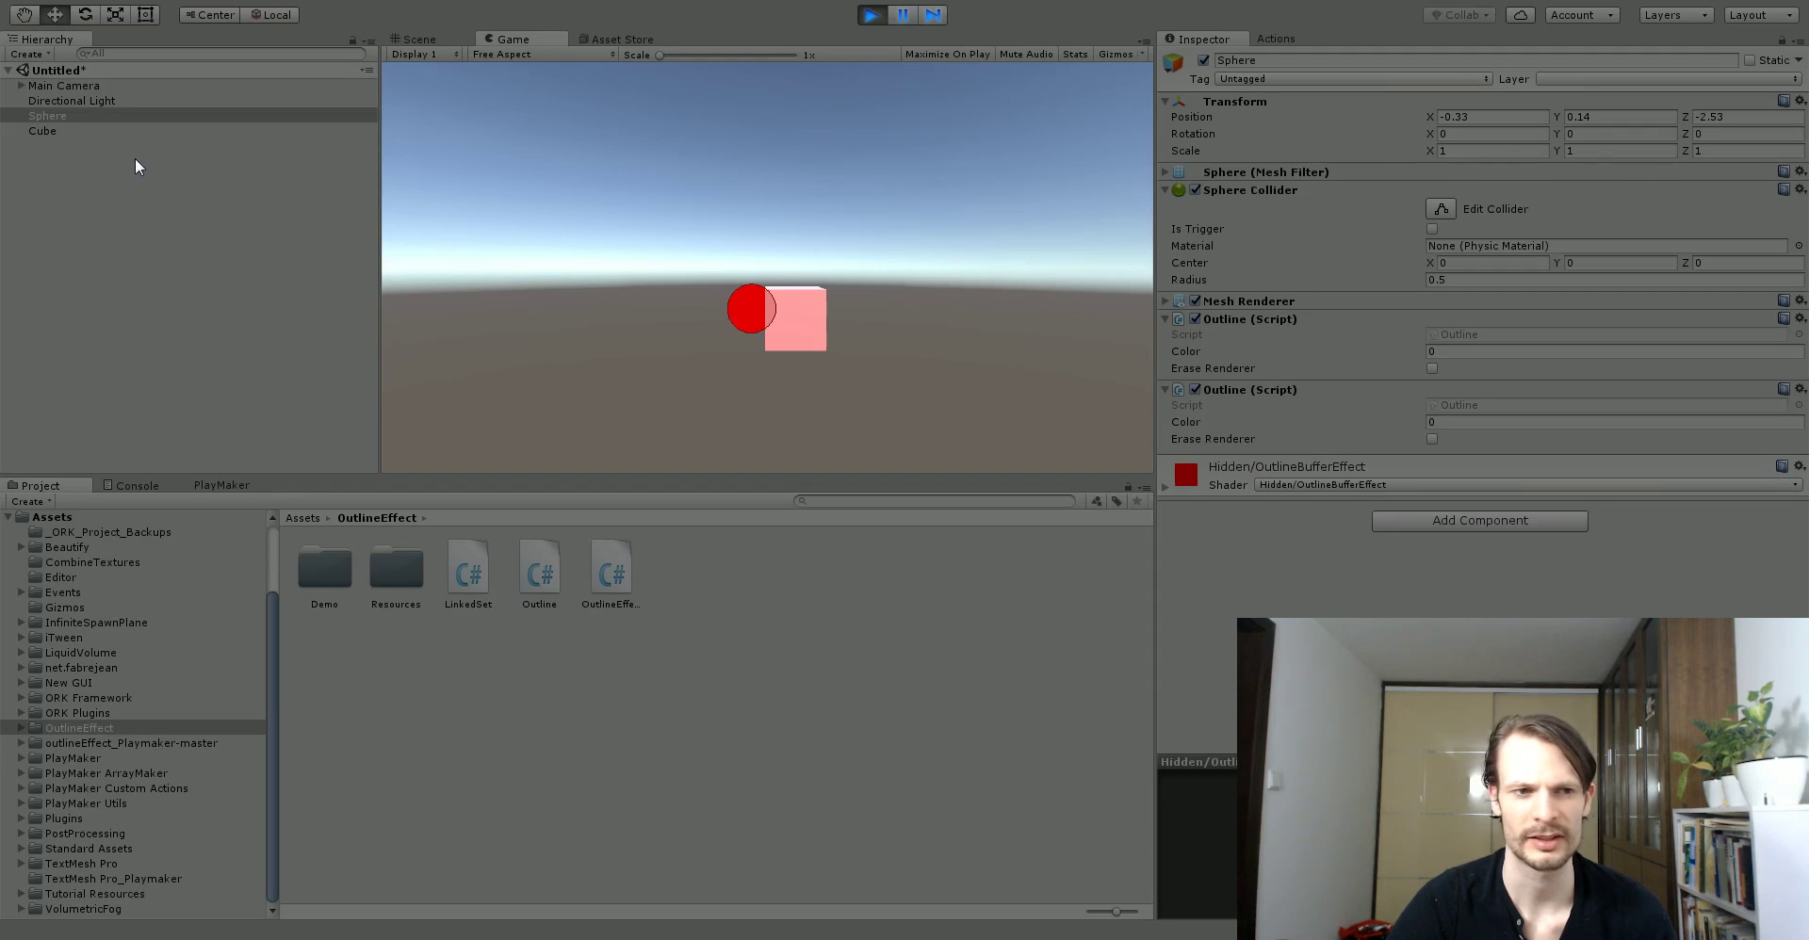
pyautogui.click(60, 130)
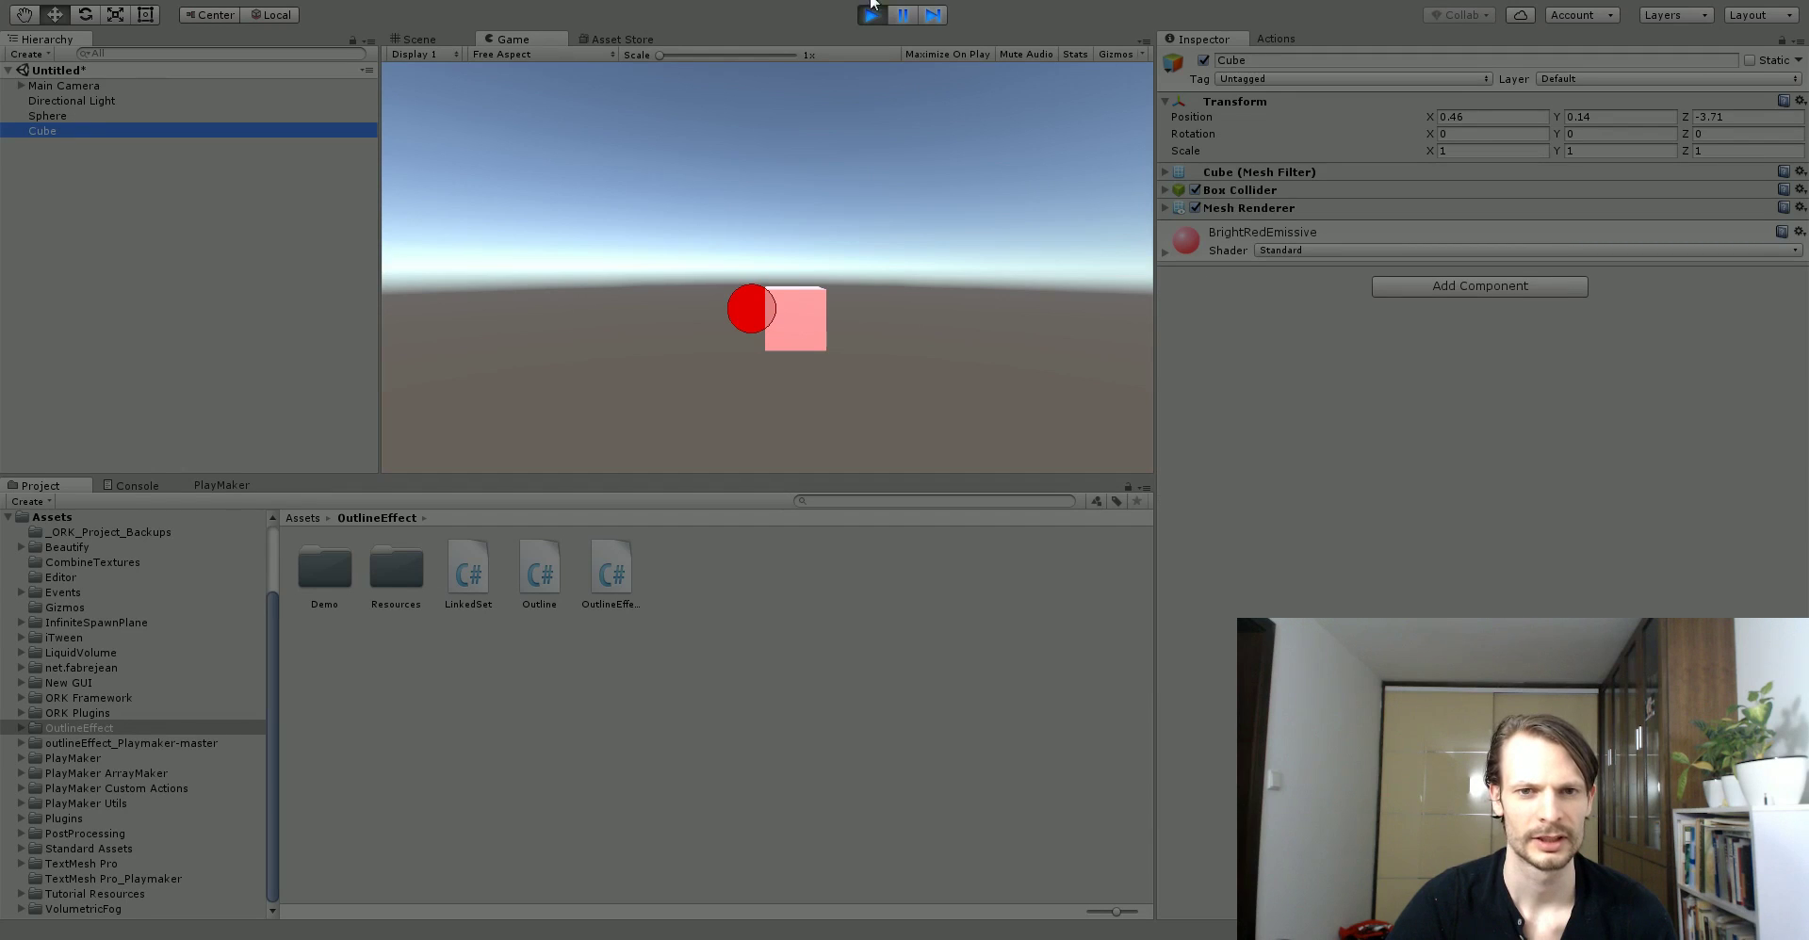
pyautogui.click(872, 15)
# - Remove the duplicate Outline script component from the sphere
pyautogui.click(65, 116)
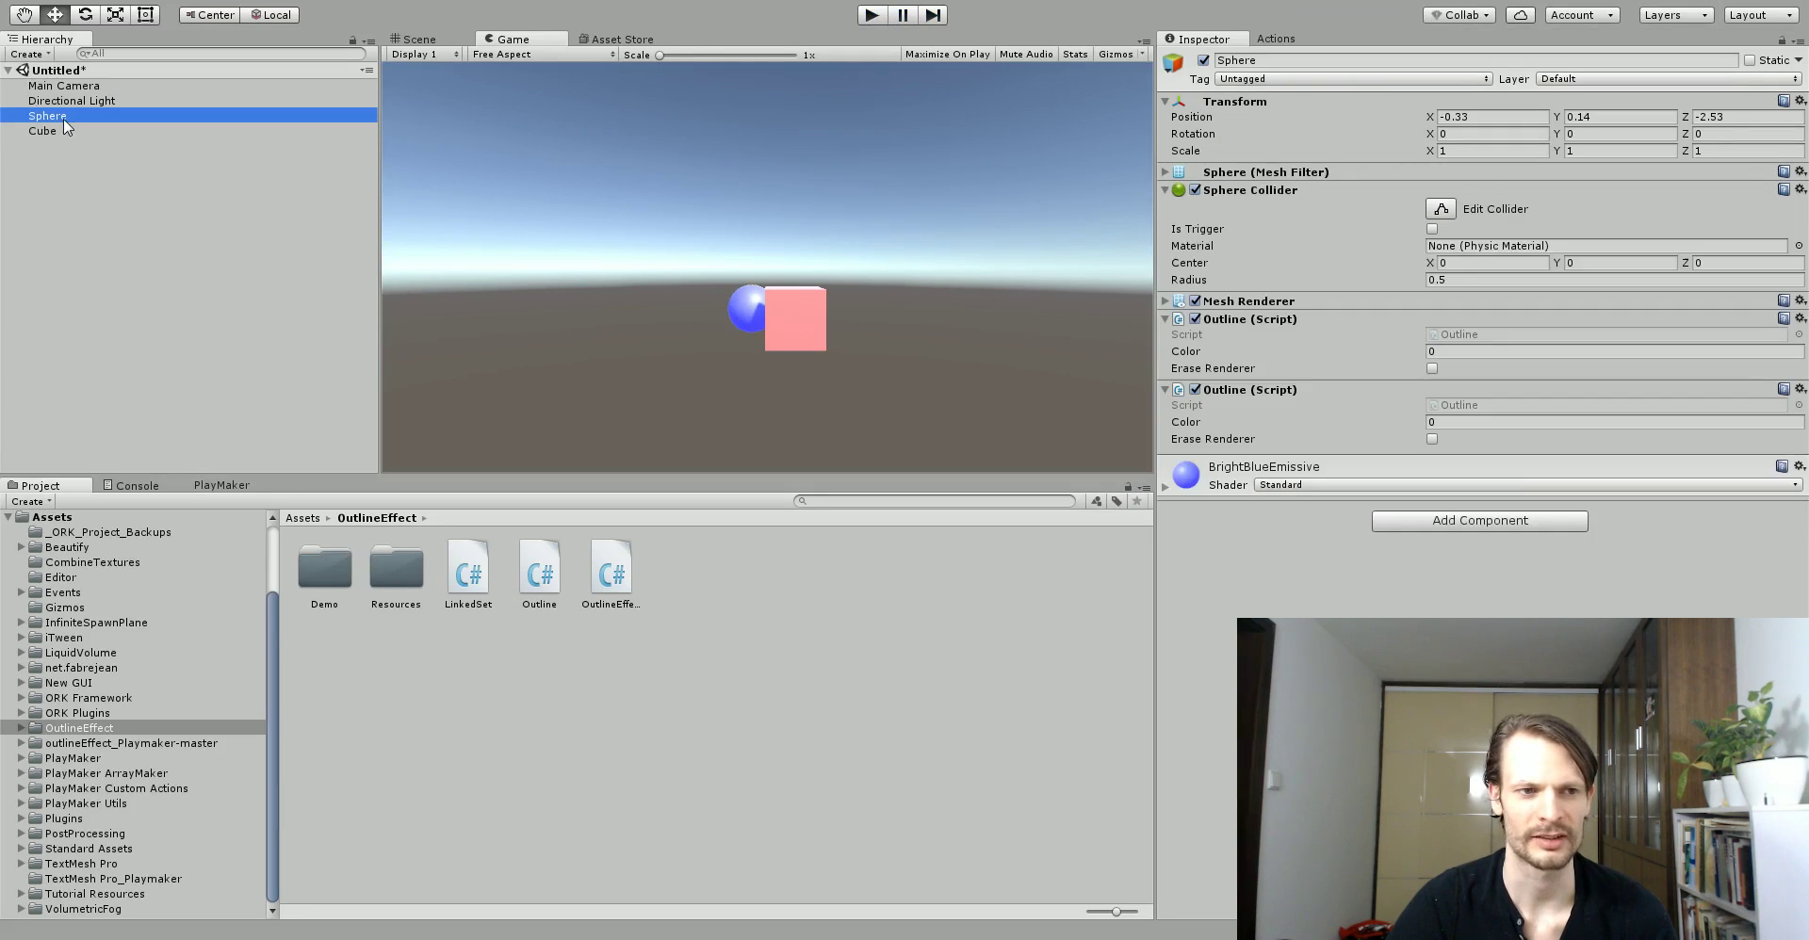
pyautogui.click(1799, 389)
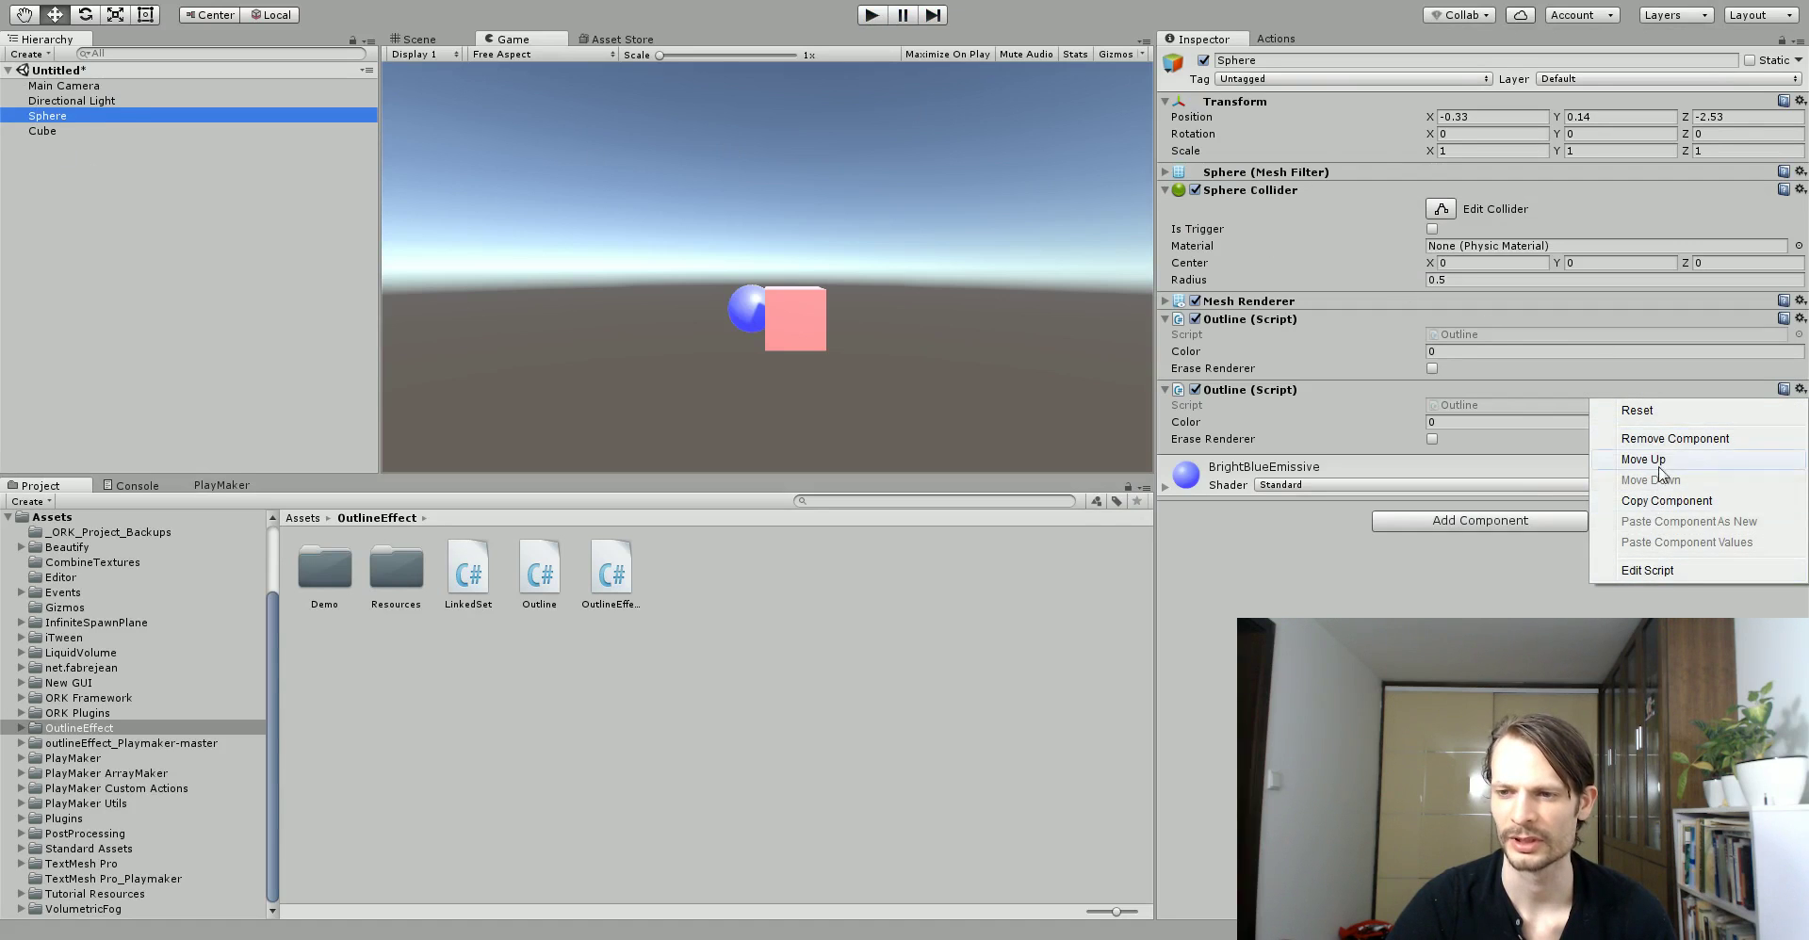
pyautogui.click(1670, 439)
# - Attach the Outline script from the OutlineEffect folder to the cube and run the scene
pyautogui.click(94, 131)
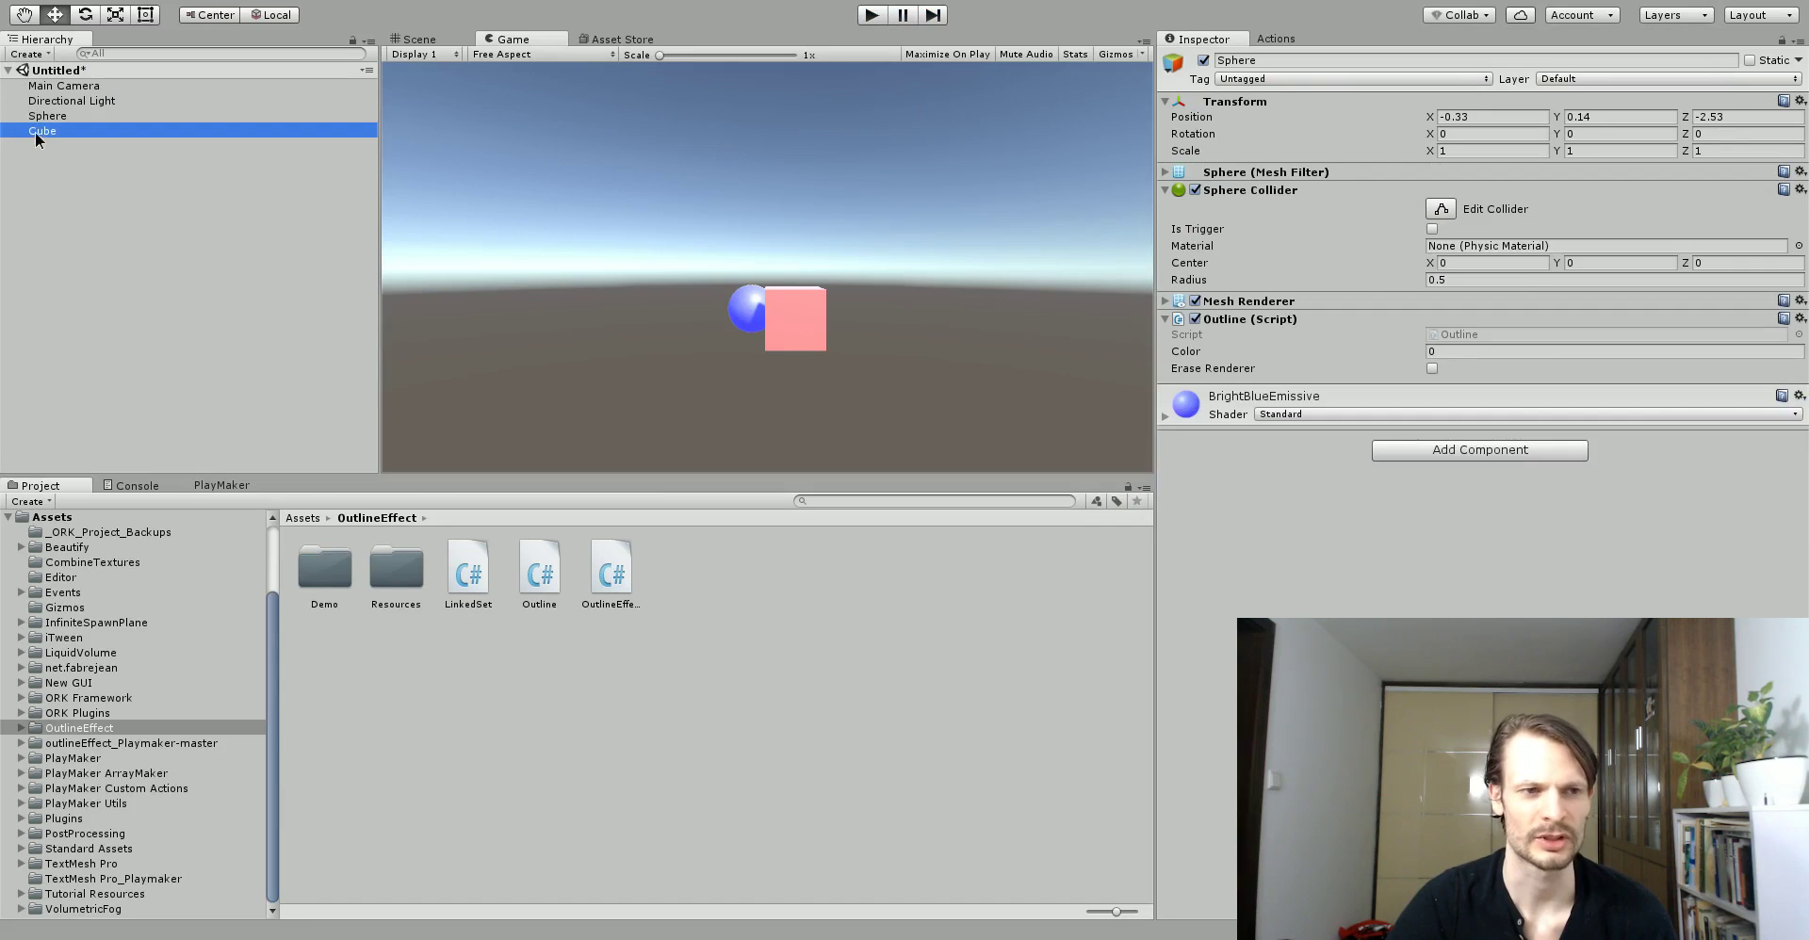
pyautogui.moveTo(563, 565); pyautogui.dragTo(1408, 452)
pyautogui.click(869, 15)
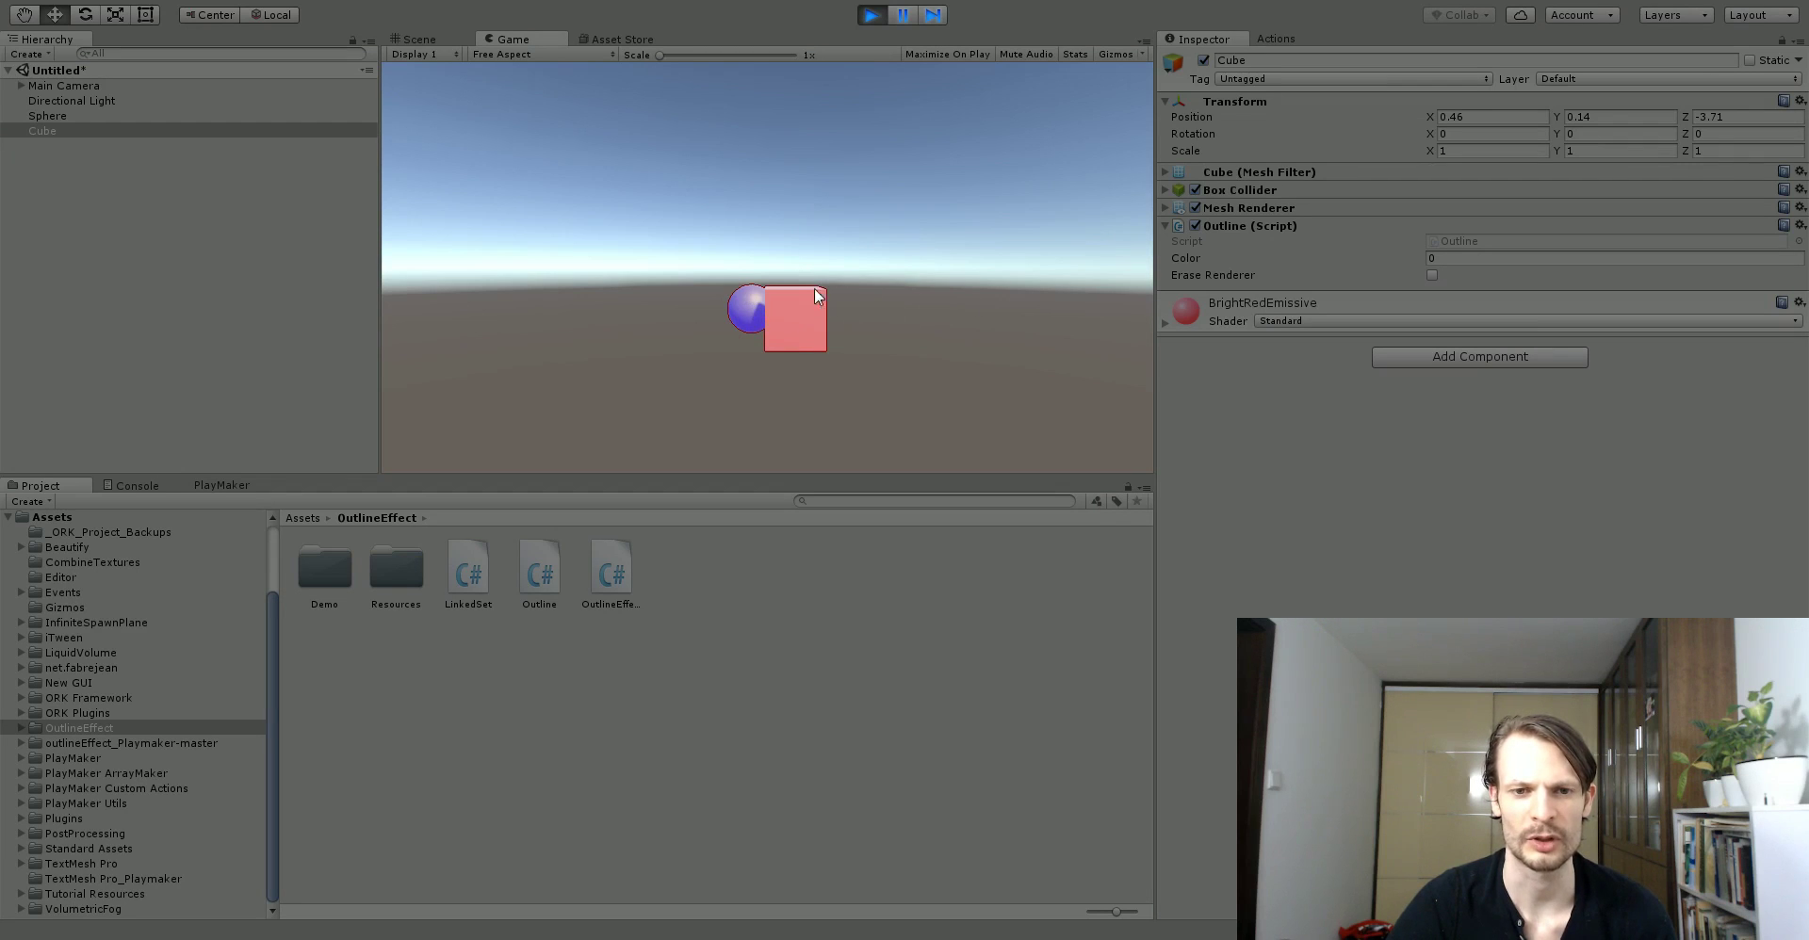
# - Set the Main Camera's outline line thickness to 4.09 and enable Erase Renderer on the cube's Outline script during the run
pyautogui.click(79, 88)
pyautogui.moveTo(1440, 549); pyautogui.dragTo(1627, 552)
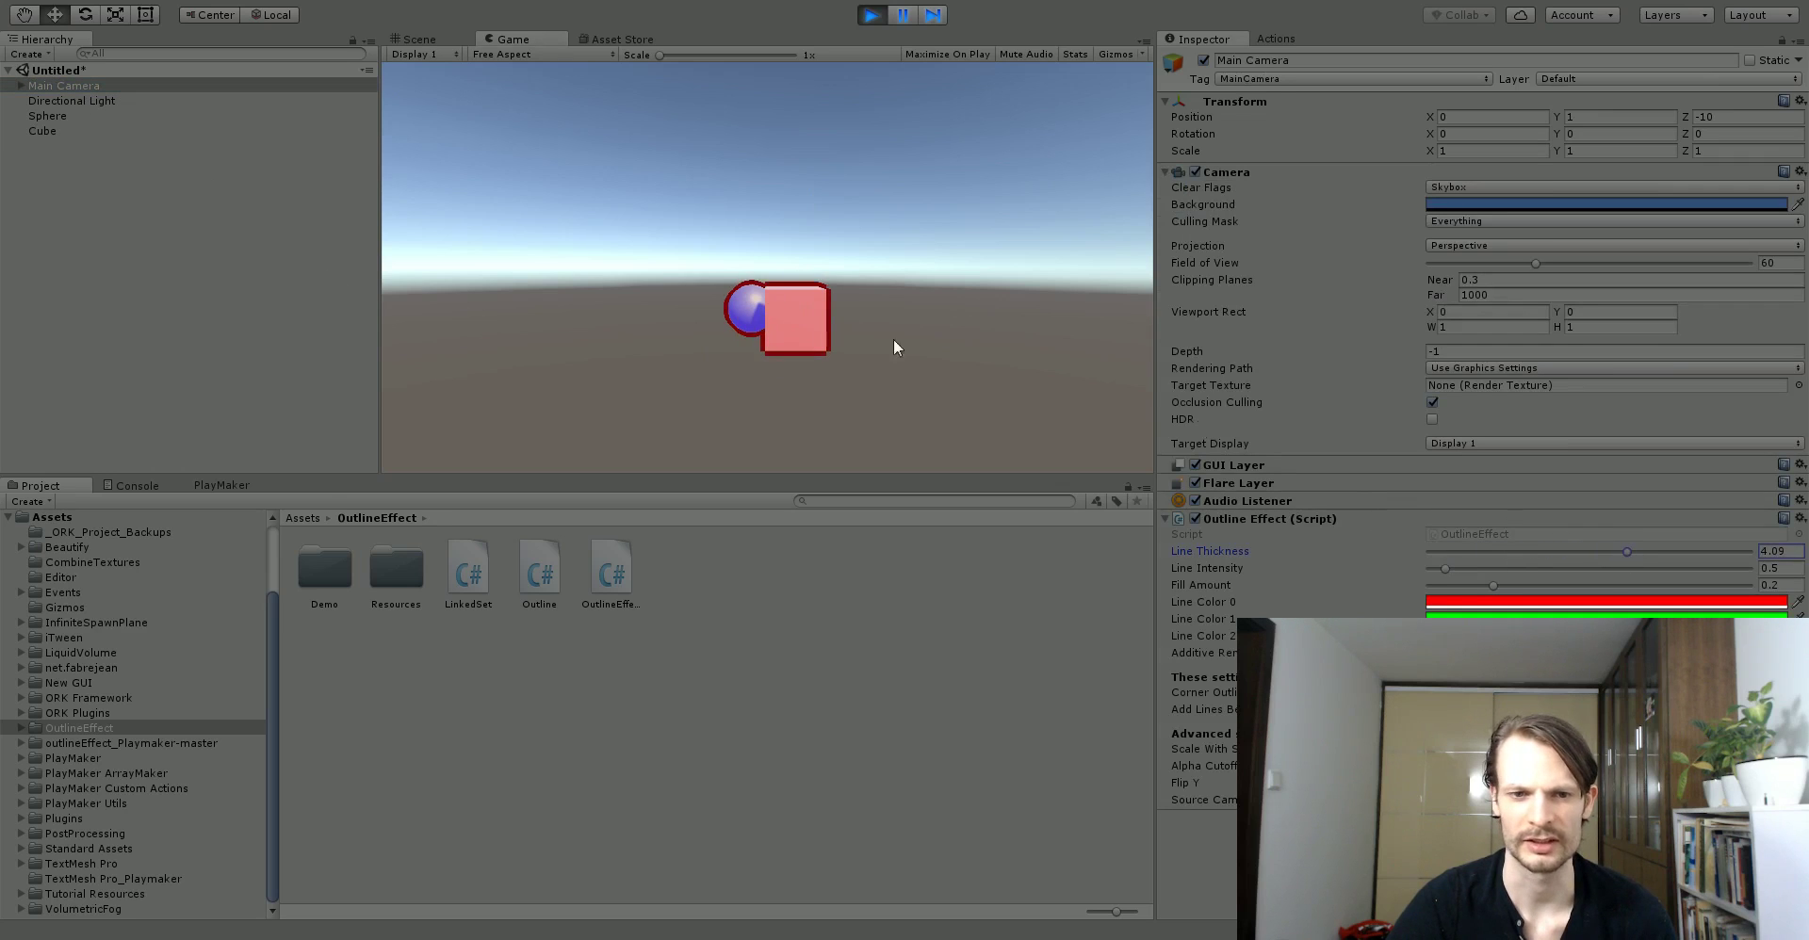
pyautogui.click(64, 132)
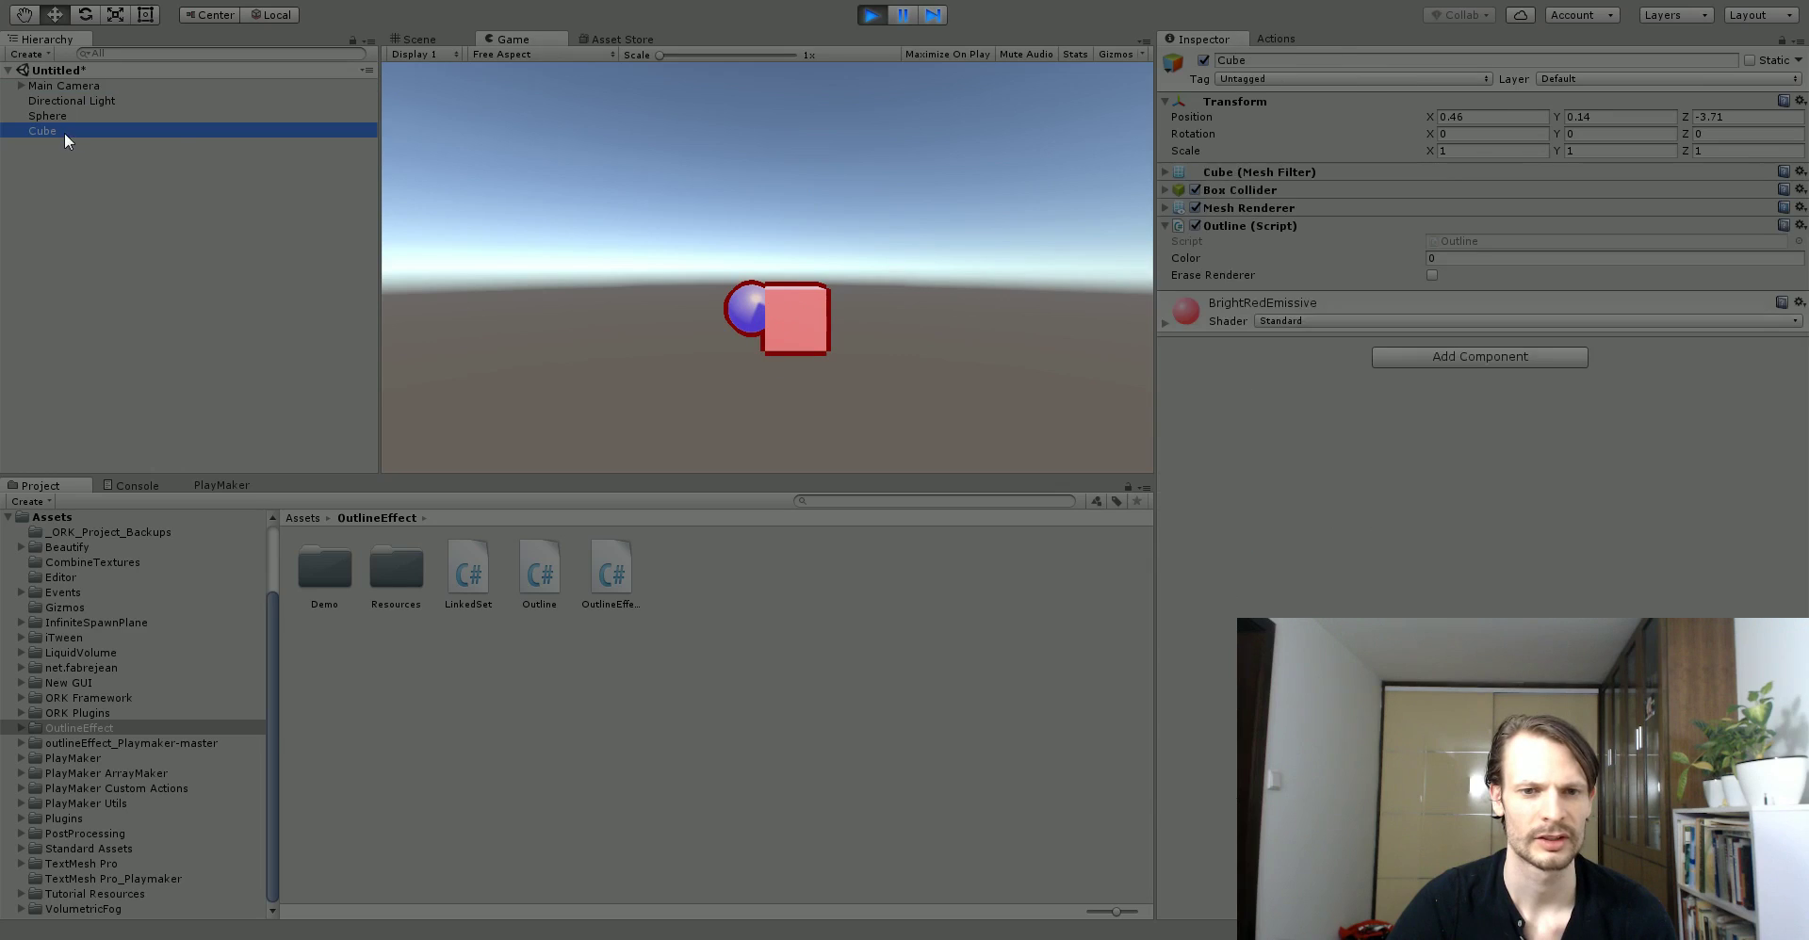
pyautogui.click(1433, 275)
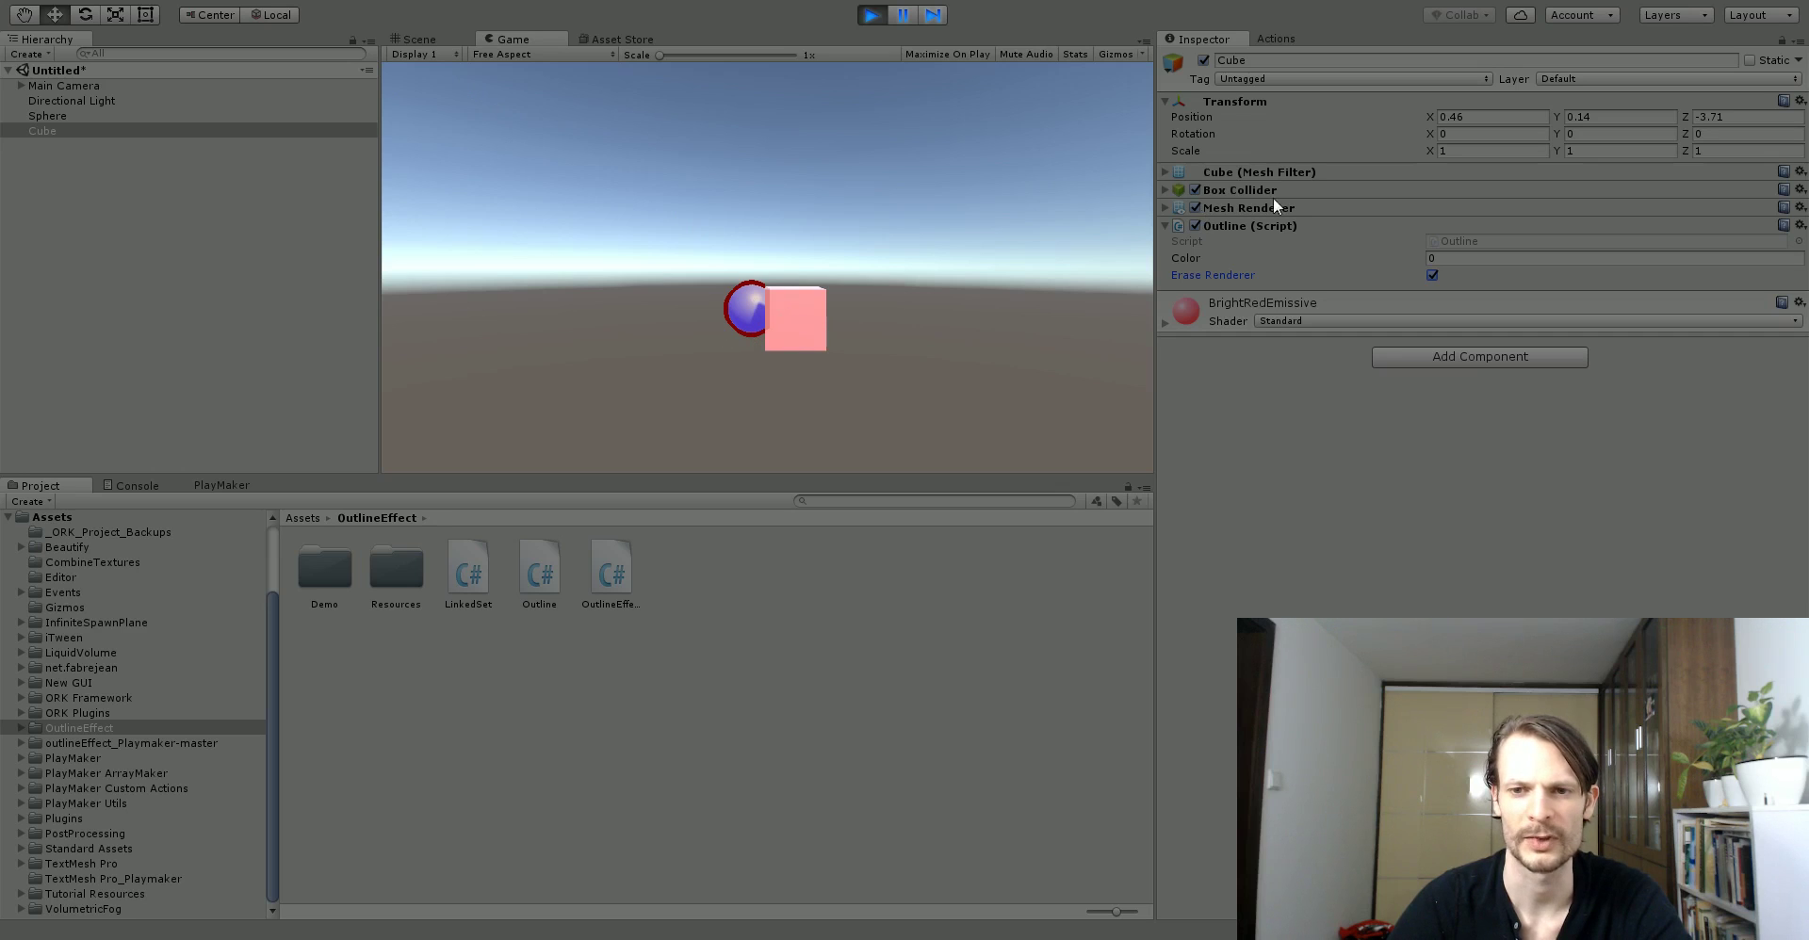
# - Switch the cube's Outline script off and on repeatedly to compare the sphere's hidden outline, and stop the scene
pyautogui.click(1196, 226)
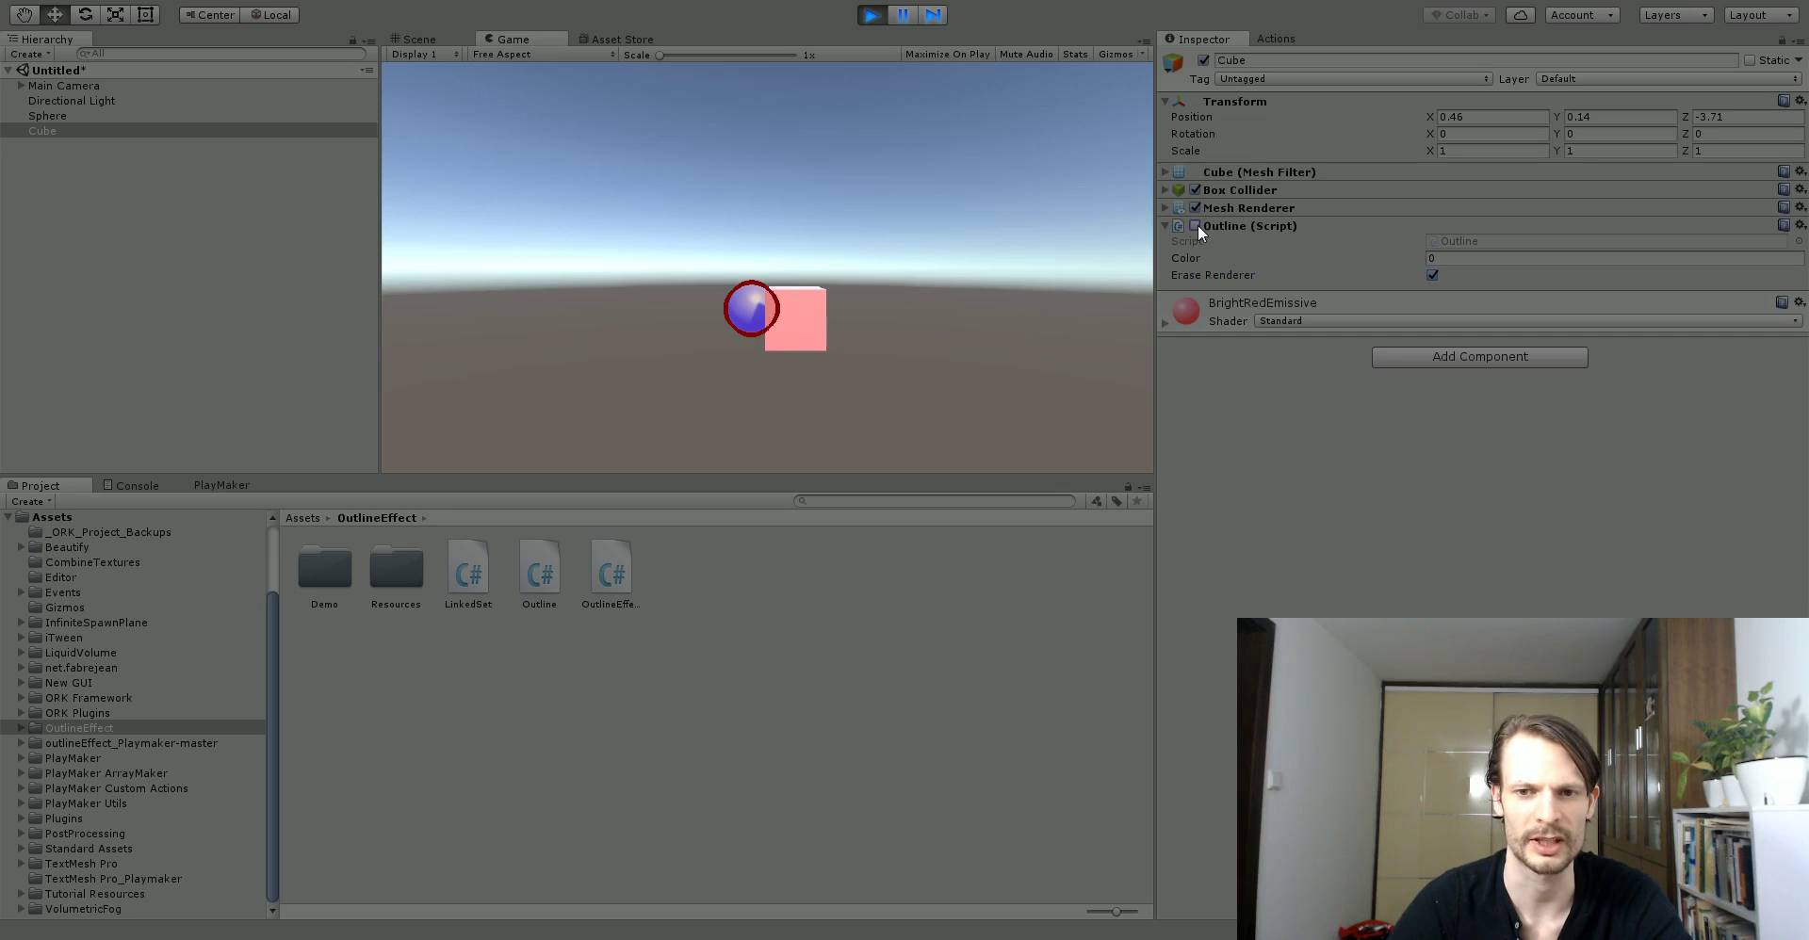
pyautogui.click(1196, 226)
pyautogui.click(1196, 227)
pyautogui.click(1196, 226)
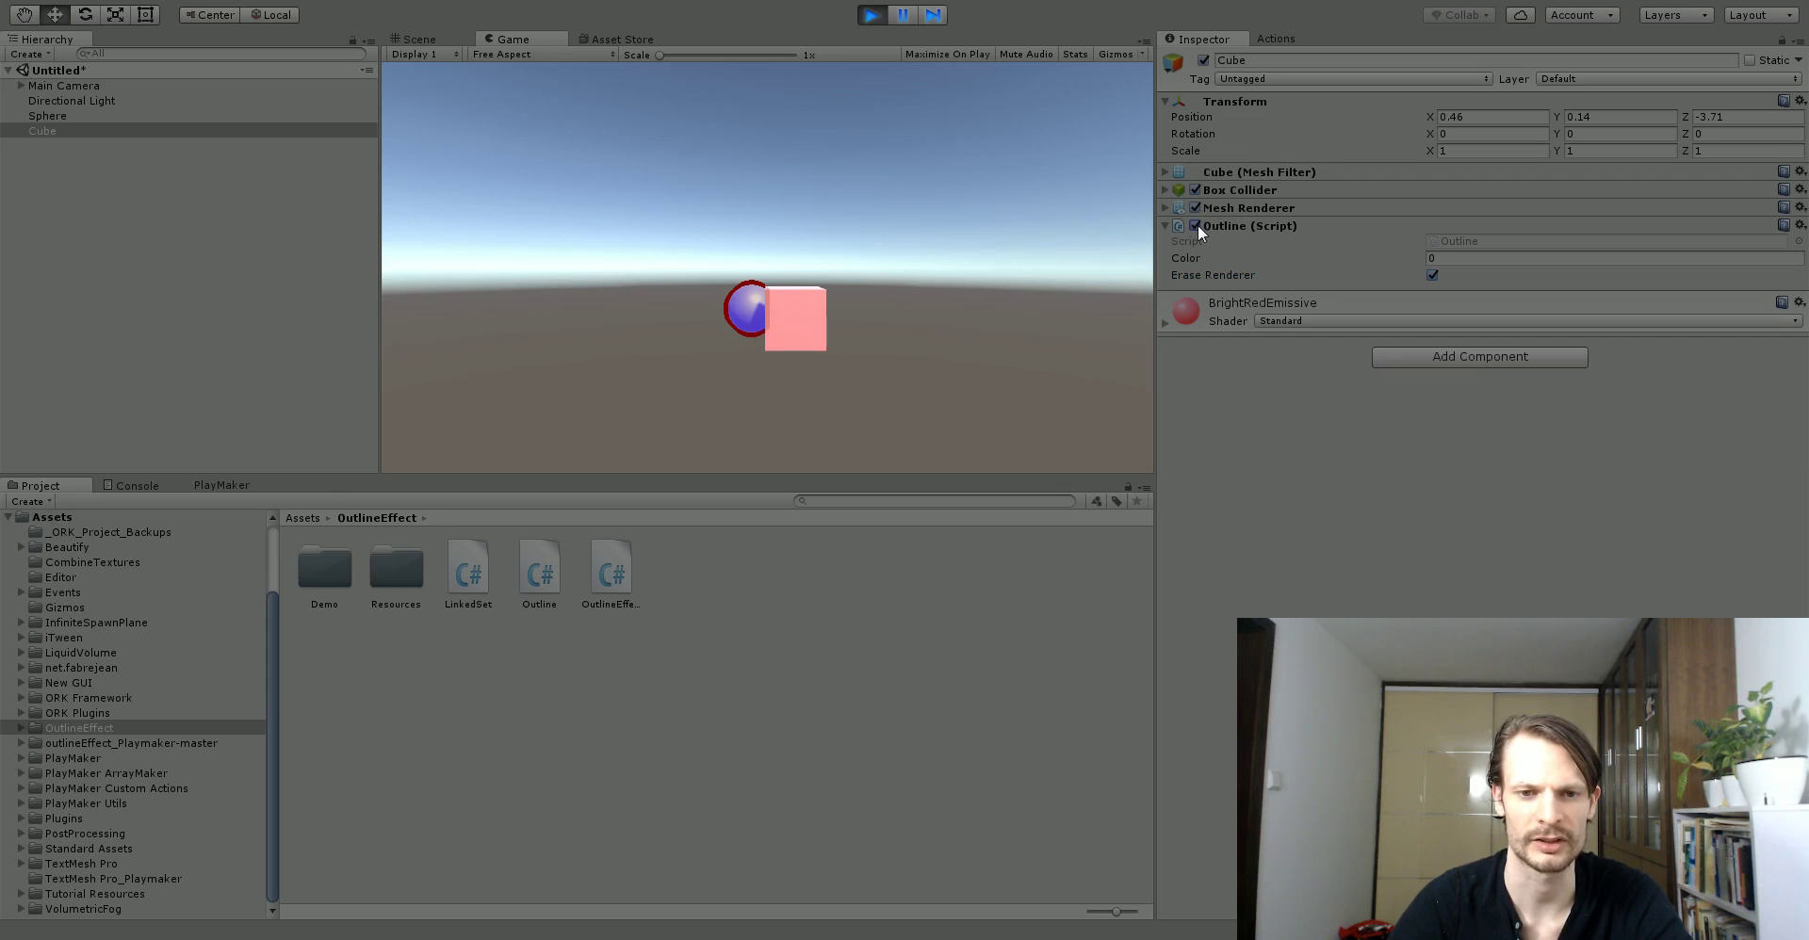
pyautogui.click(1196, 226)
pyautogui.click(1196, 227)
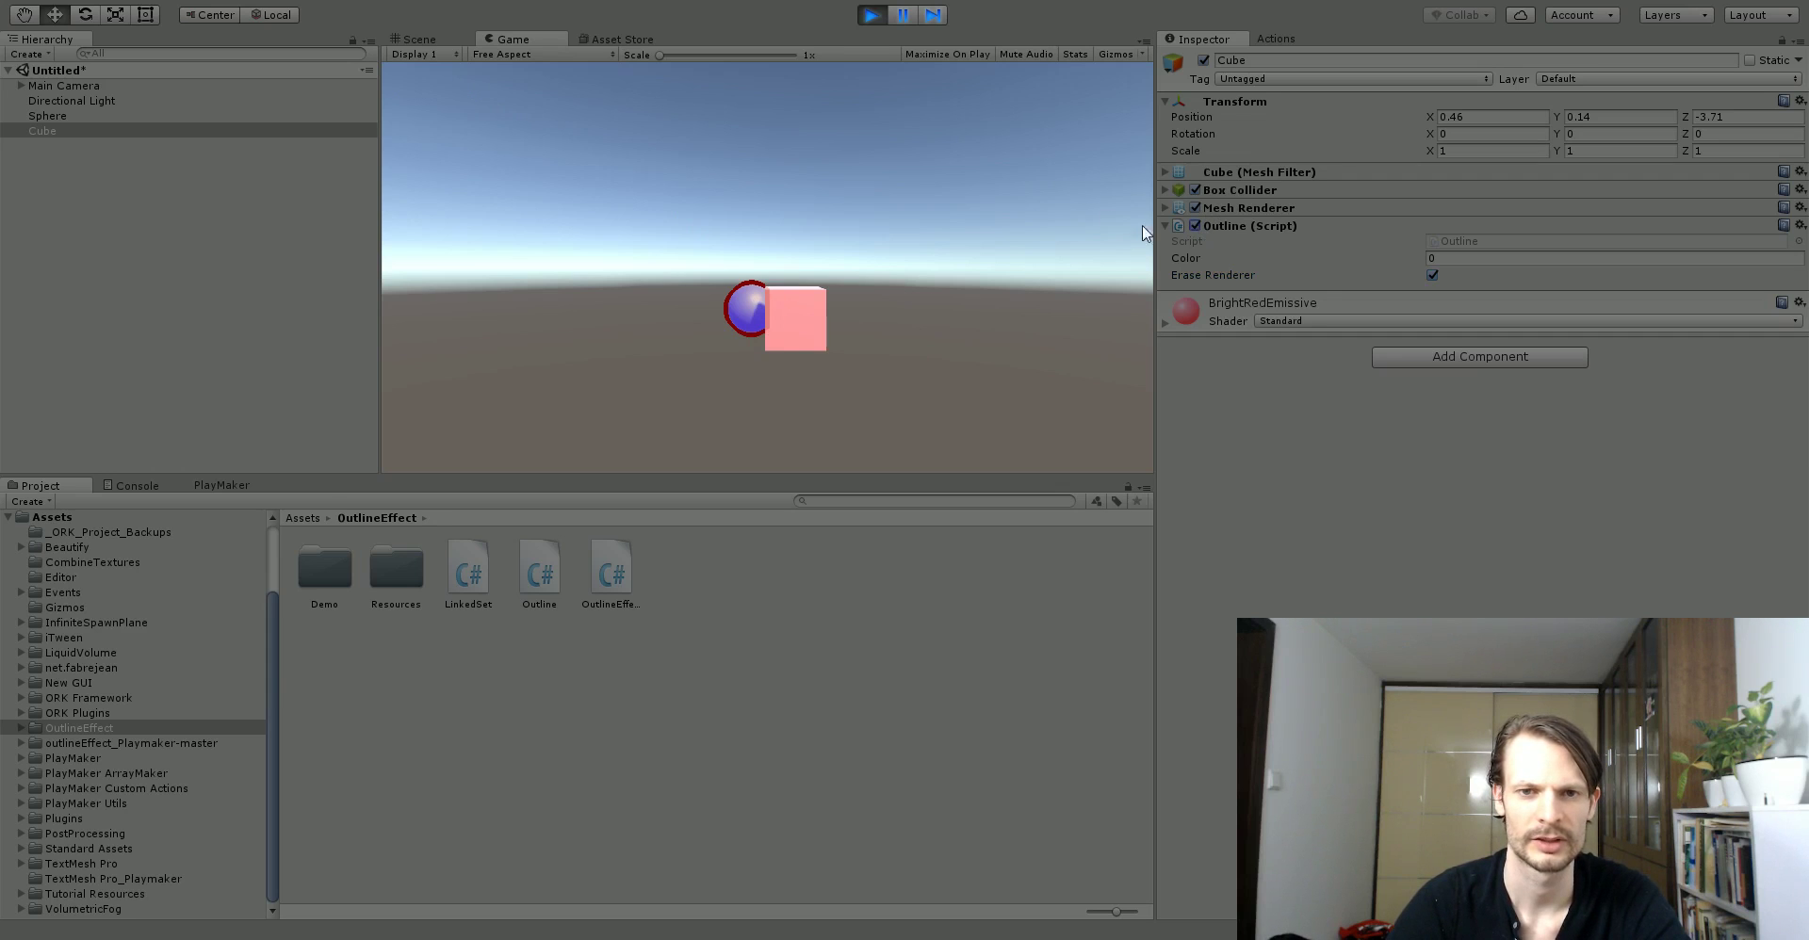
pyautogui.click(883, 19)
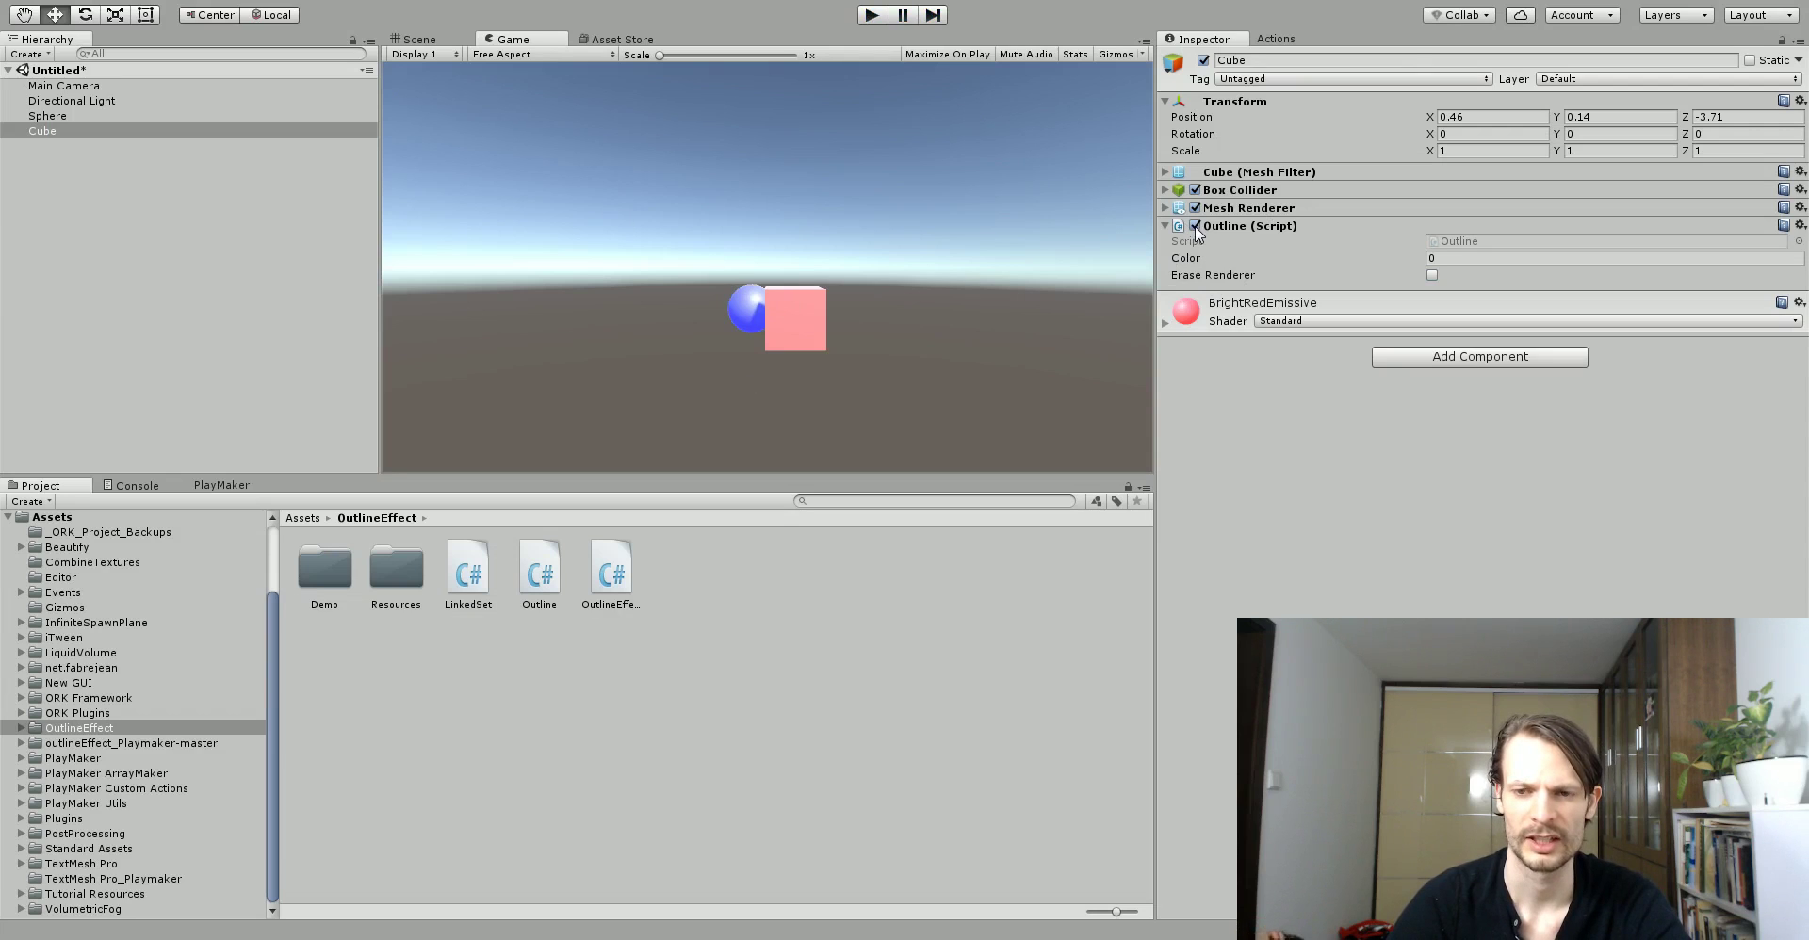
# - Toggle Erase Renderer on the cube's outline and set the Main Camera's Outline Effect to line thickness 1.96, line intensity 1.88 and fill amount 0.115
pyautogui.click(1432, 275)
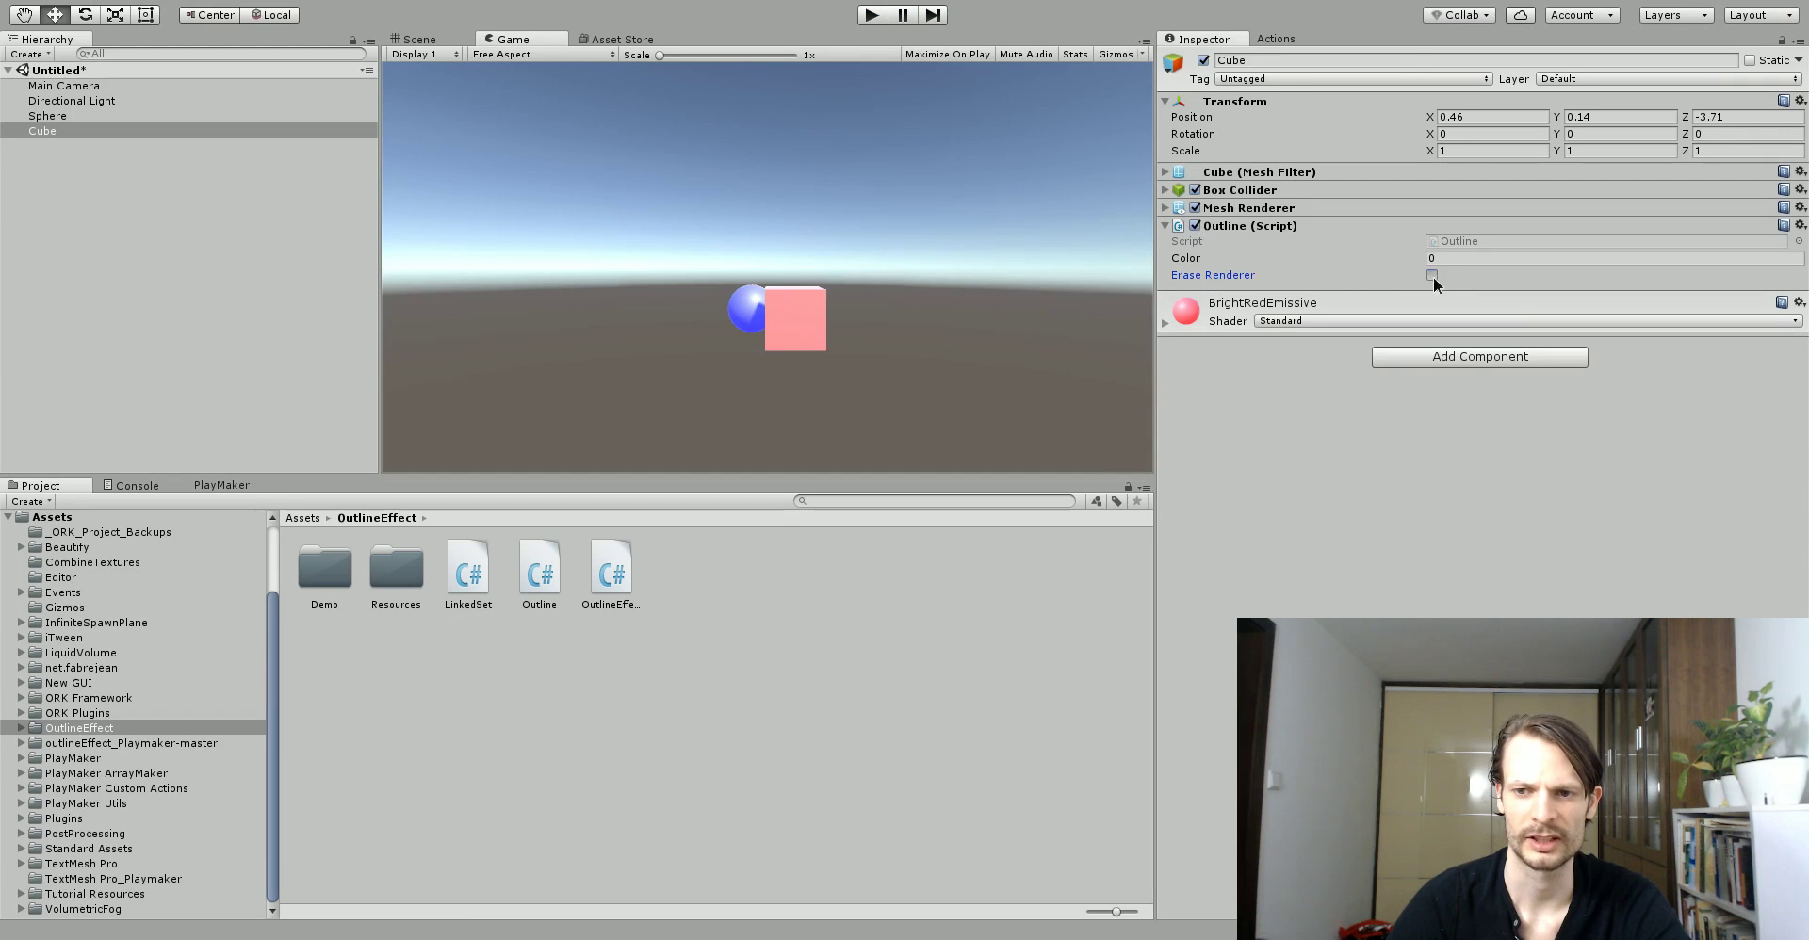
pyautogui.click(76, 115)
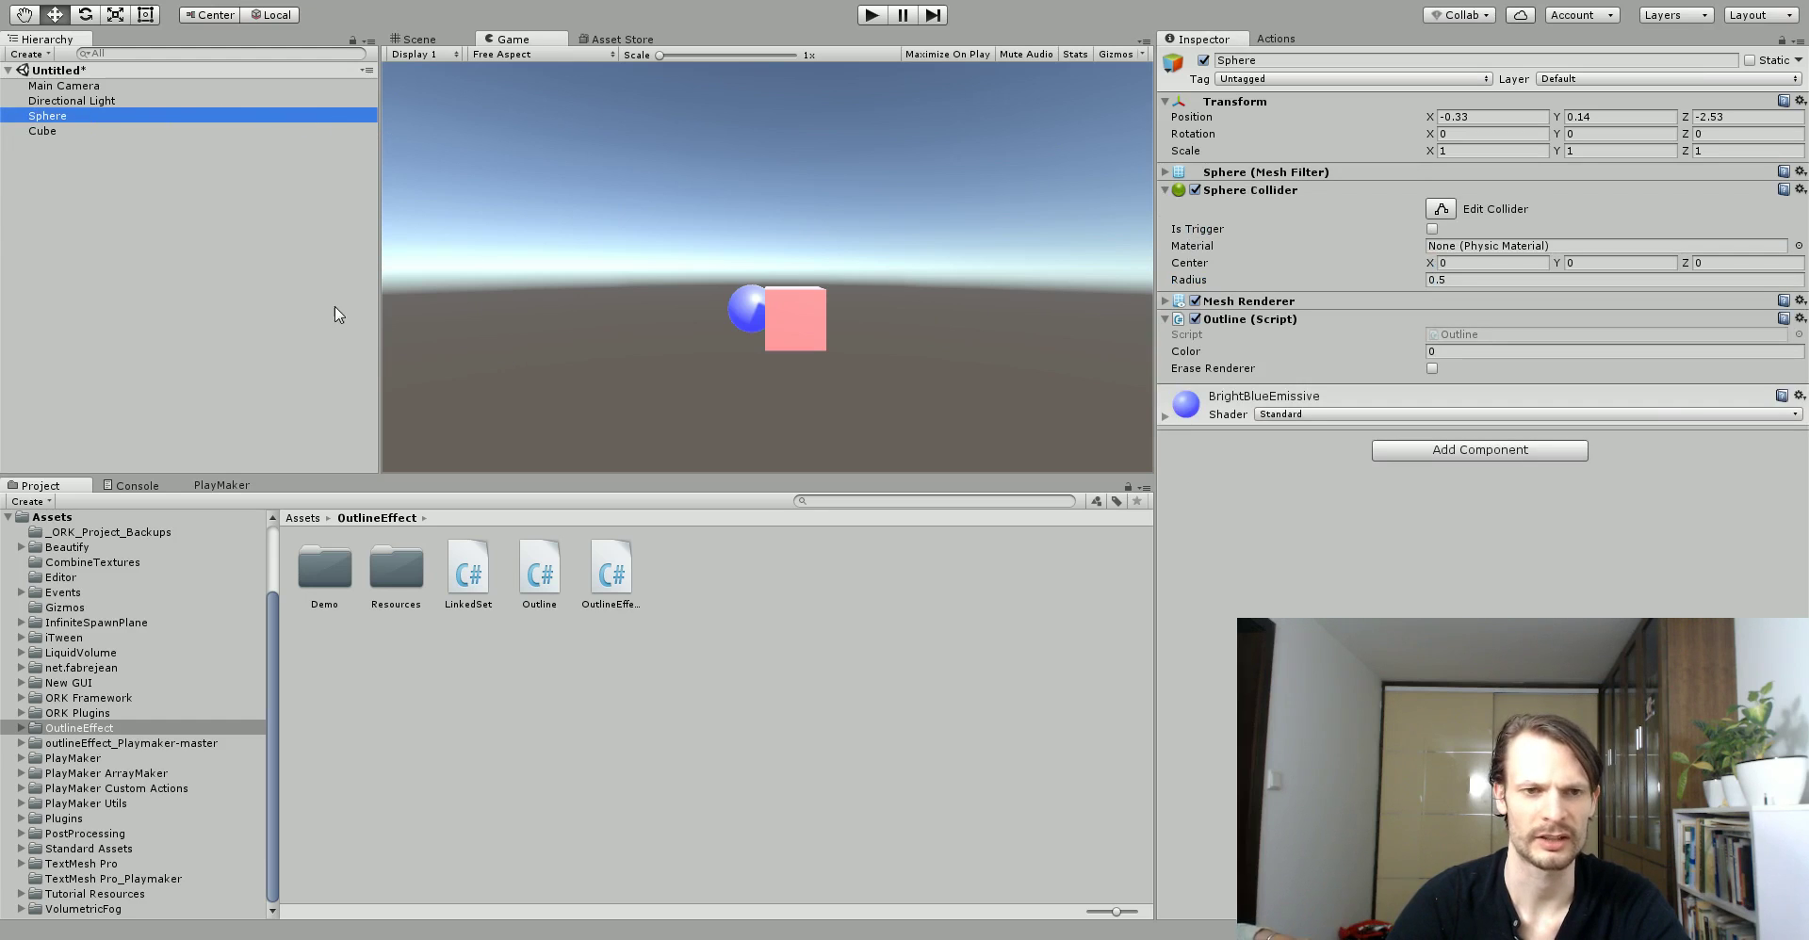
pyautogui.click(38, 88)
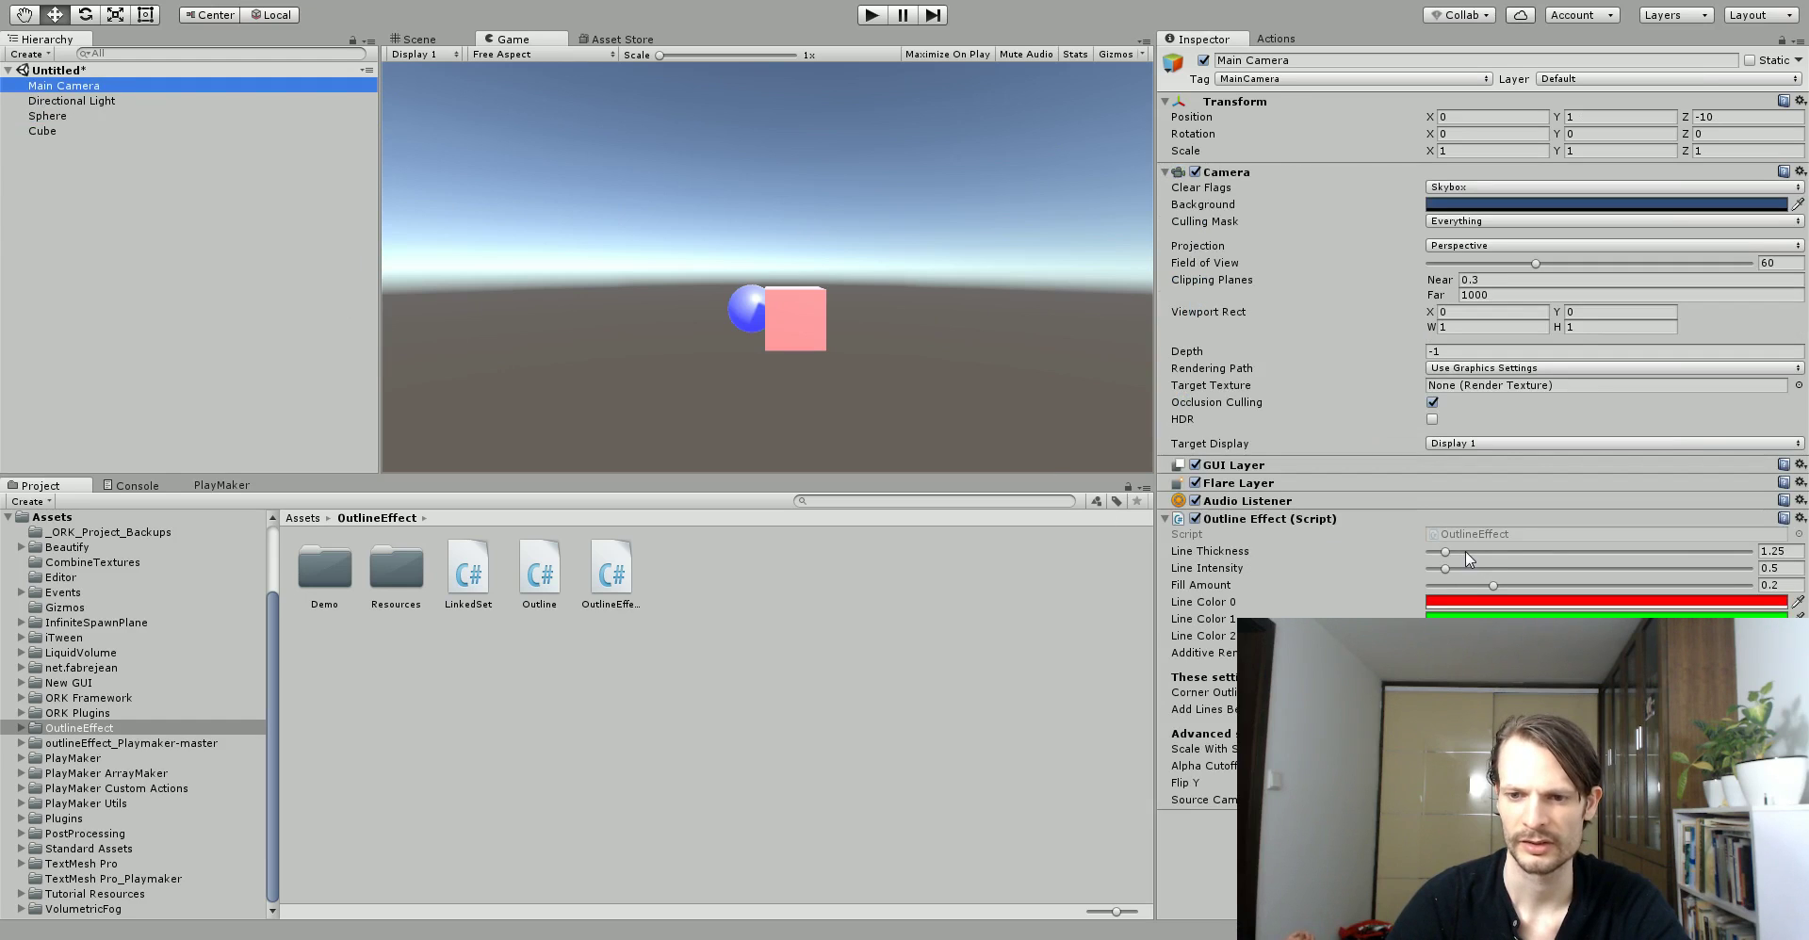
pyautogui.moveTo(1455, 552); pyautogui.dragTo(1490, 570)
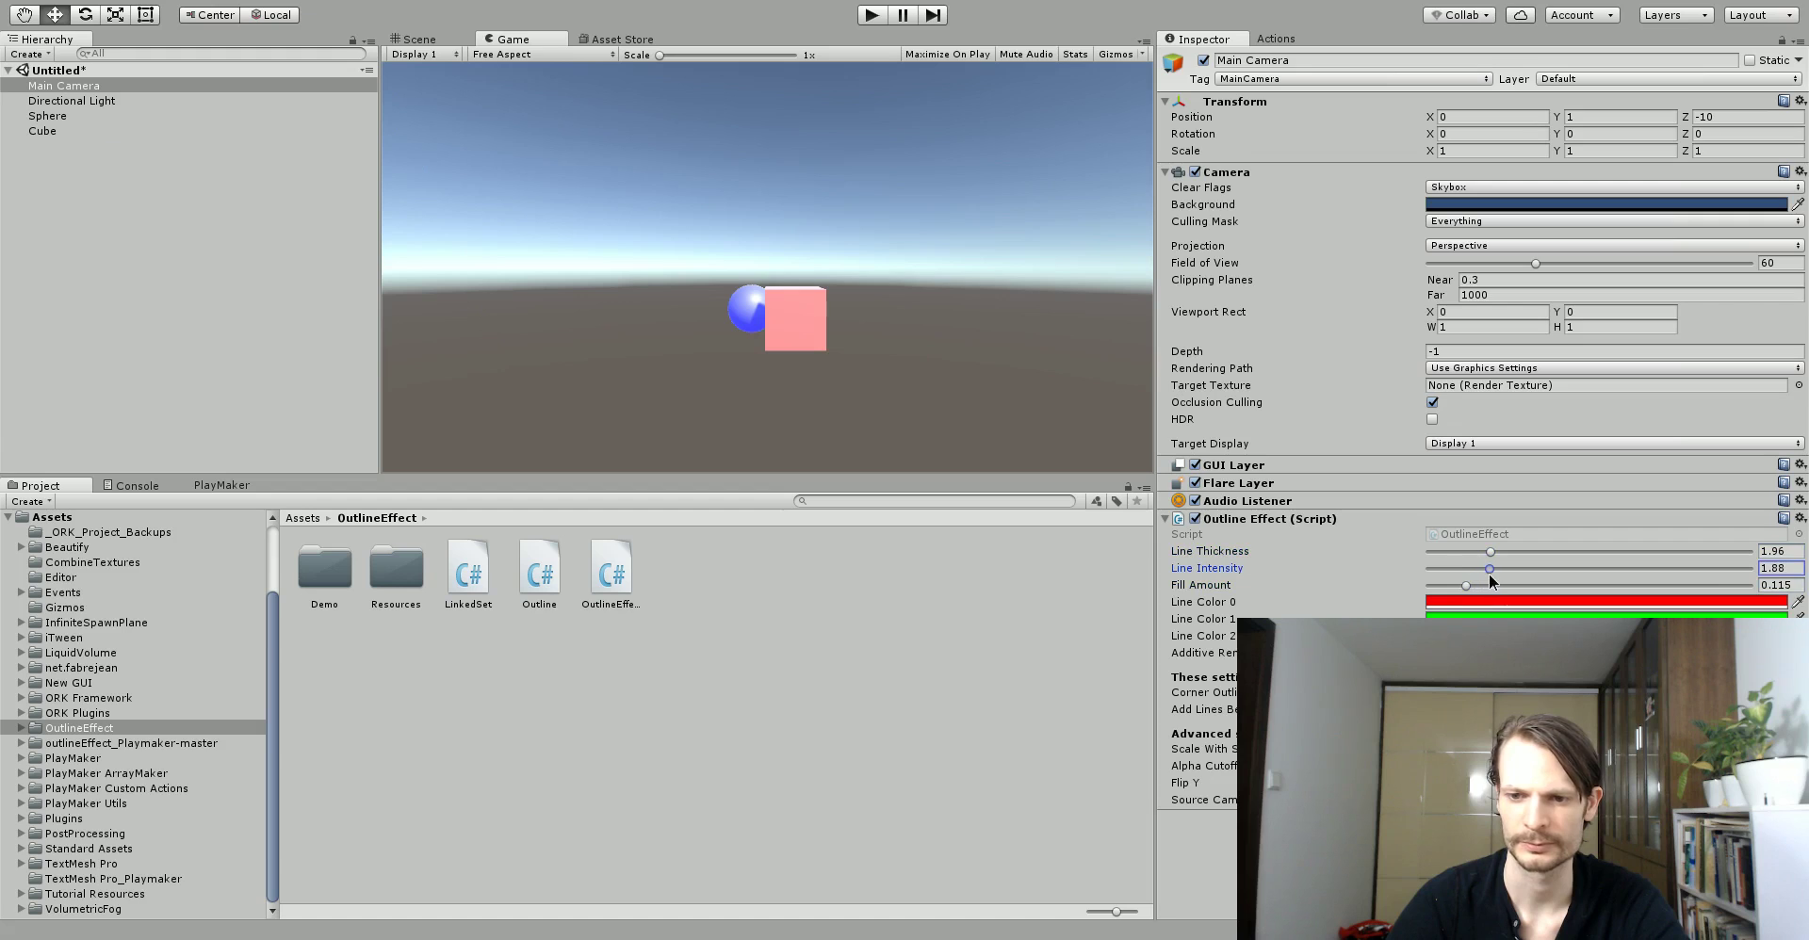
# - Add a PlayMaker FSM to the sphere and name its start state Wait
pyautogui.click(64, 115)
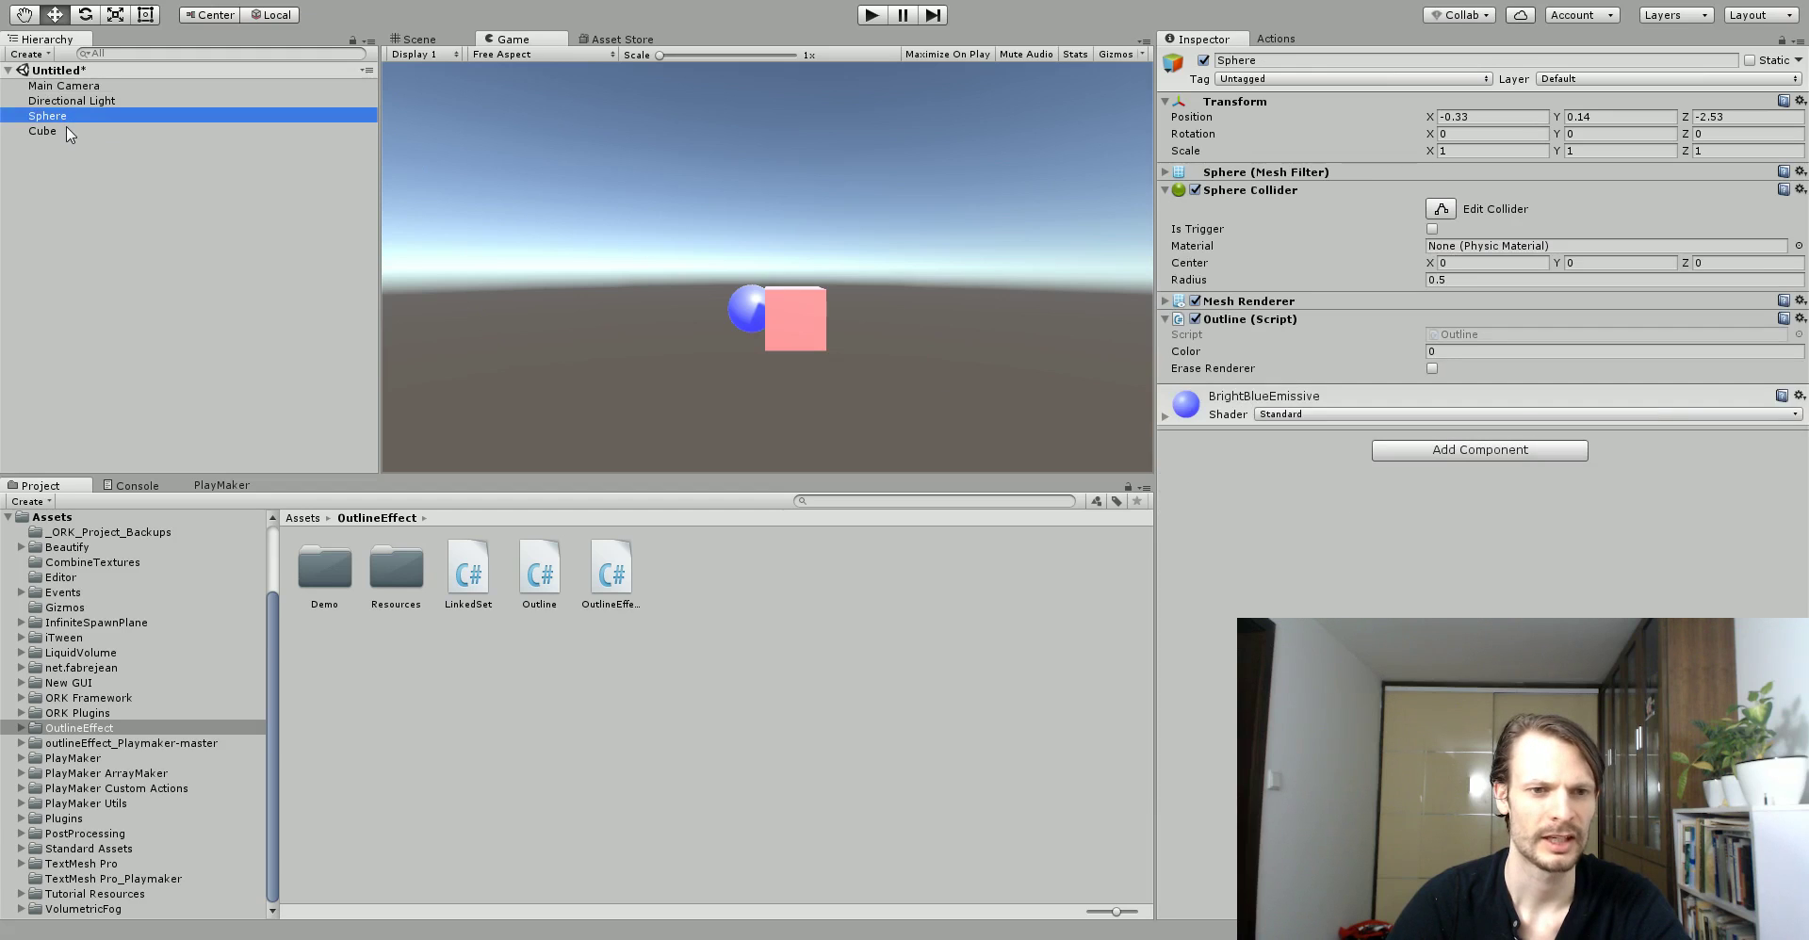
pyautogui.click(222, 486)
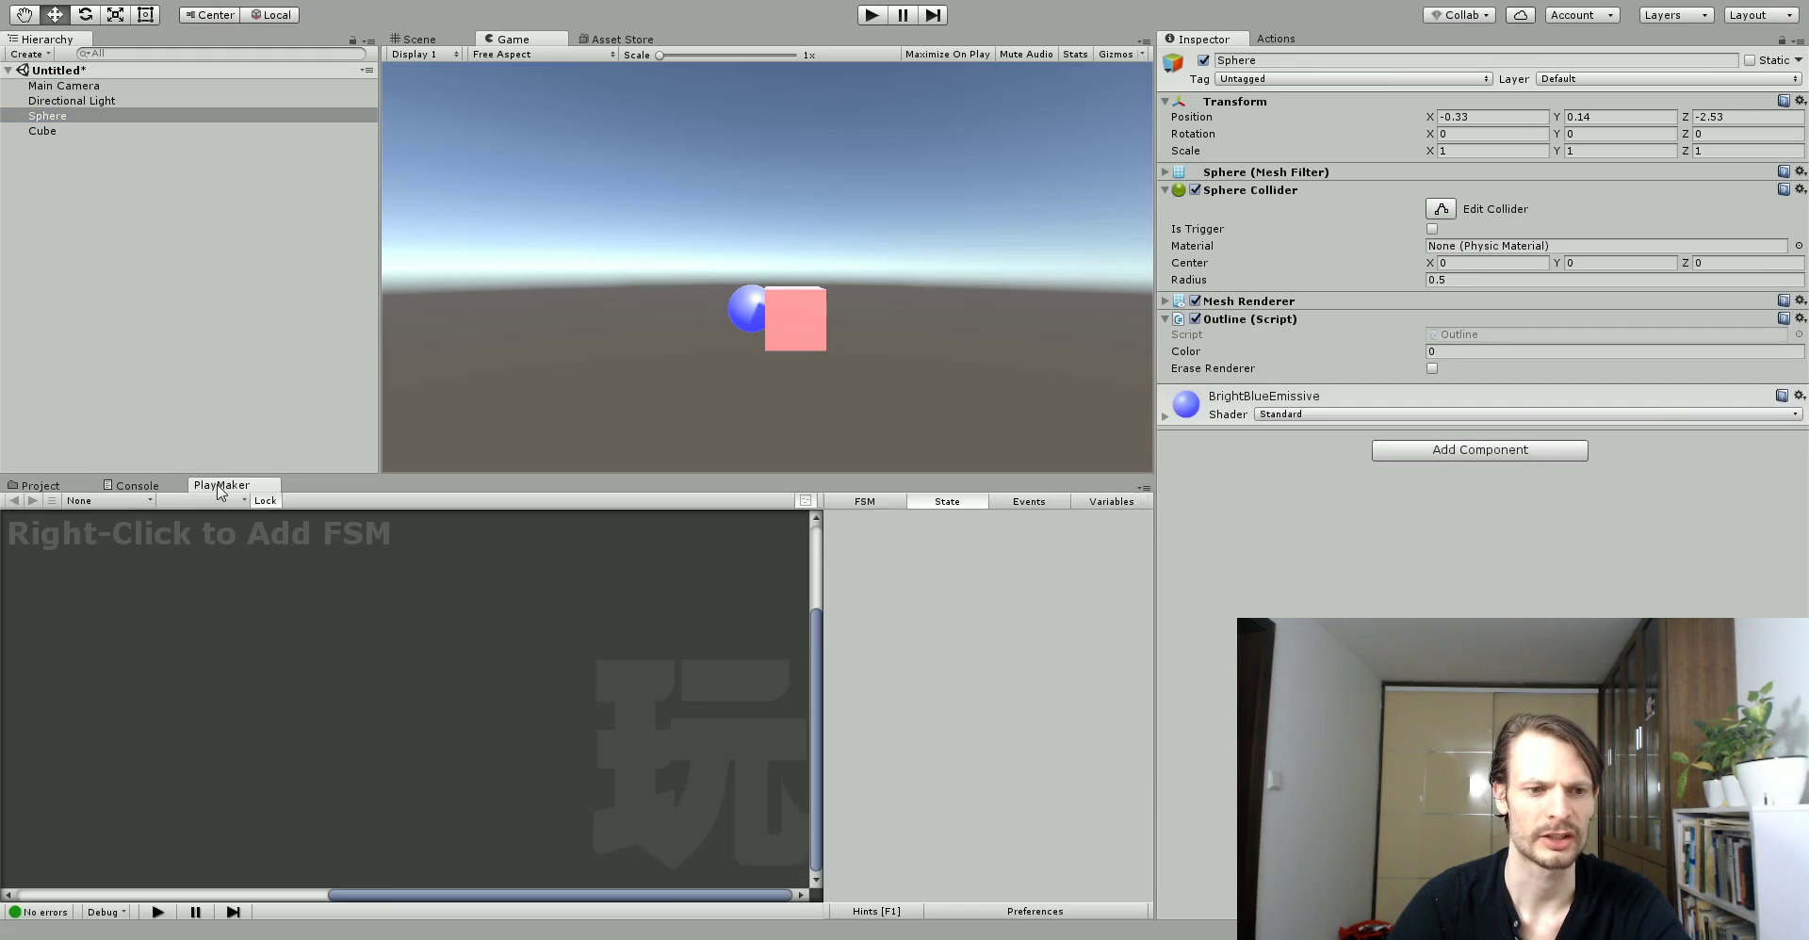
pyautogui.rightClick(218, 607)
pyautogui.click(247, 619)
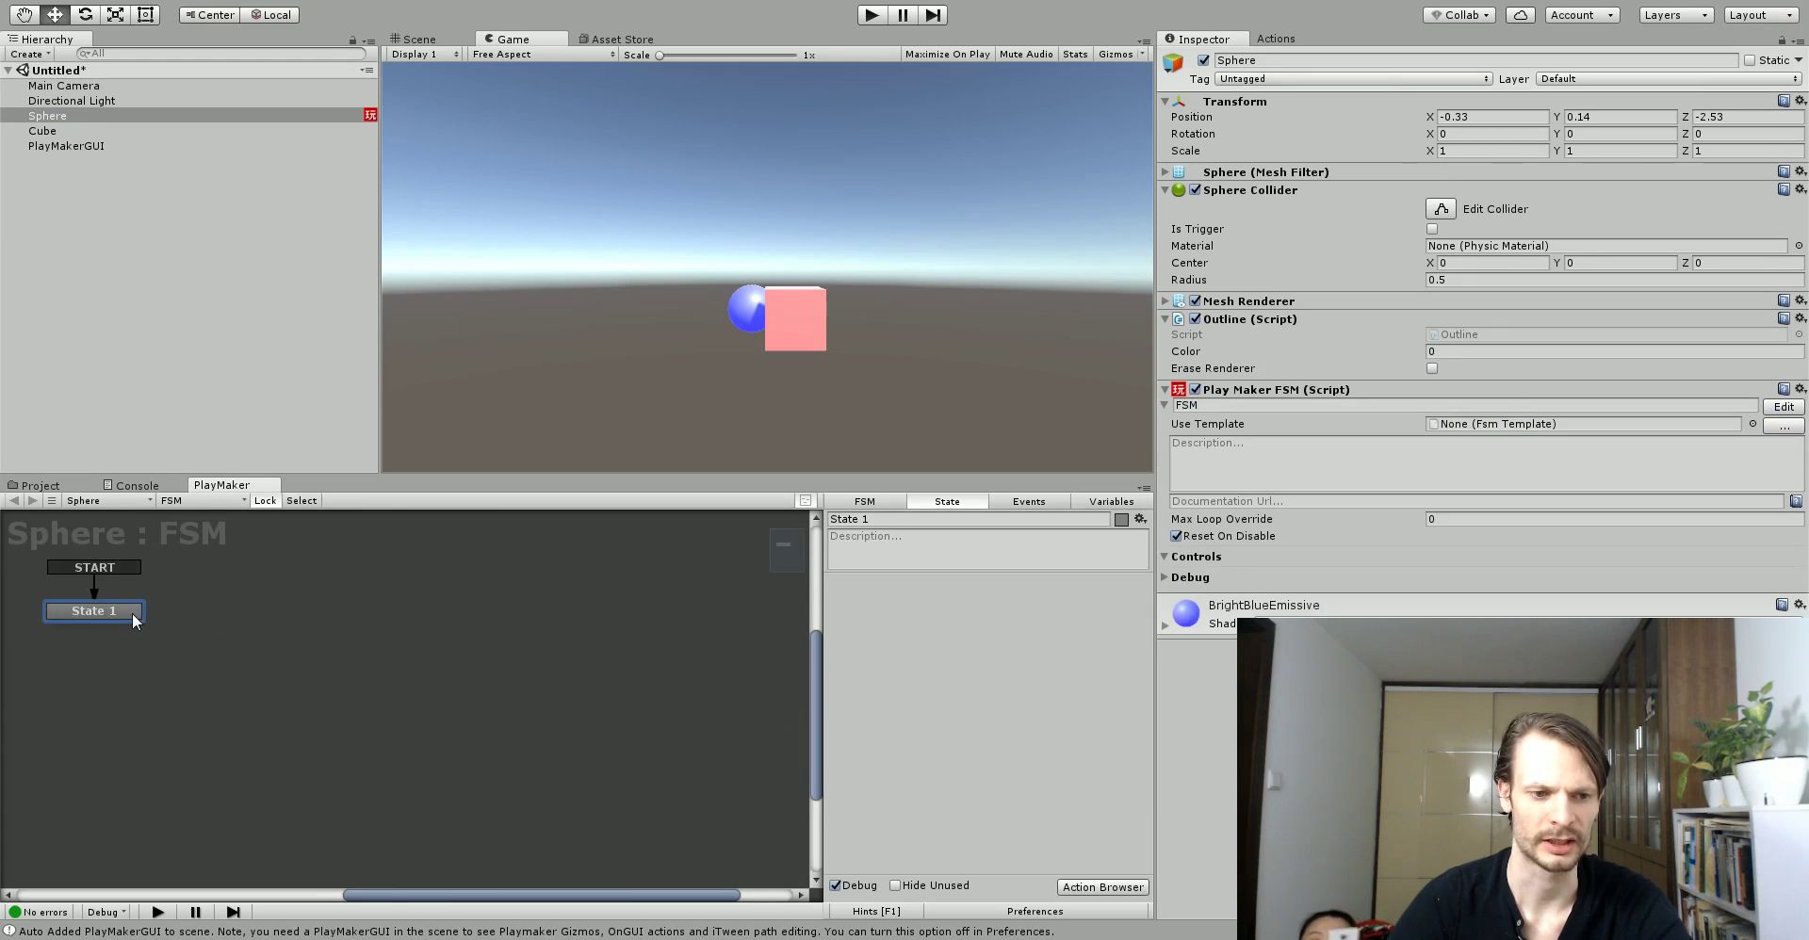
pyautogui.click(901, 519)
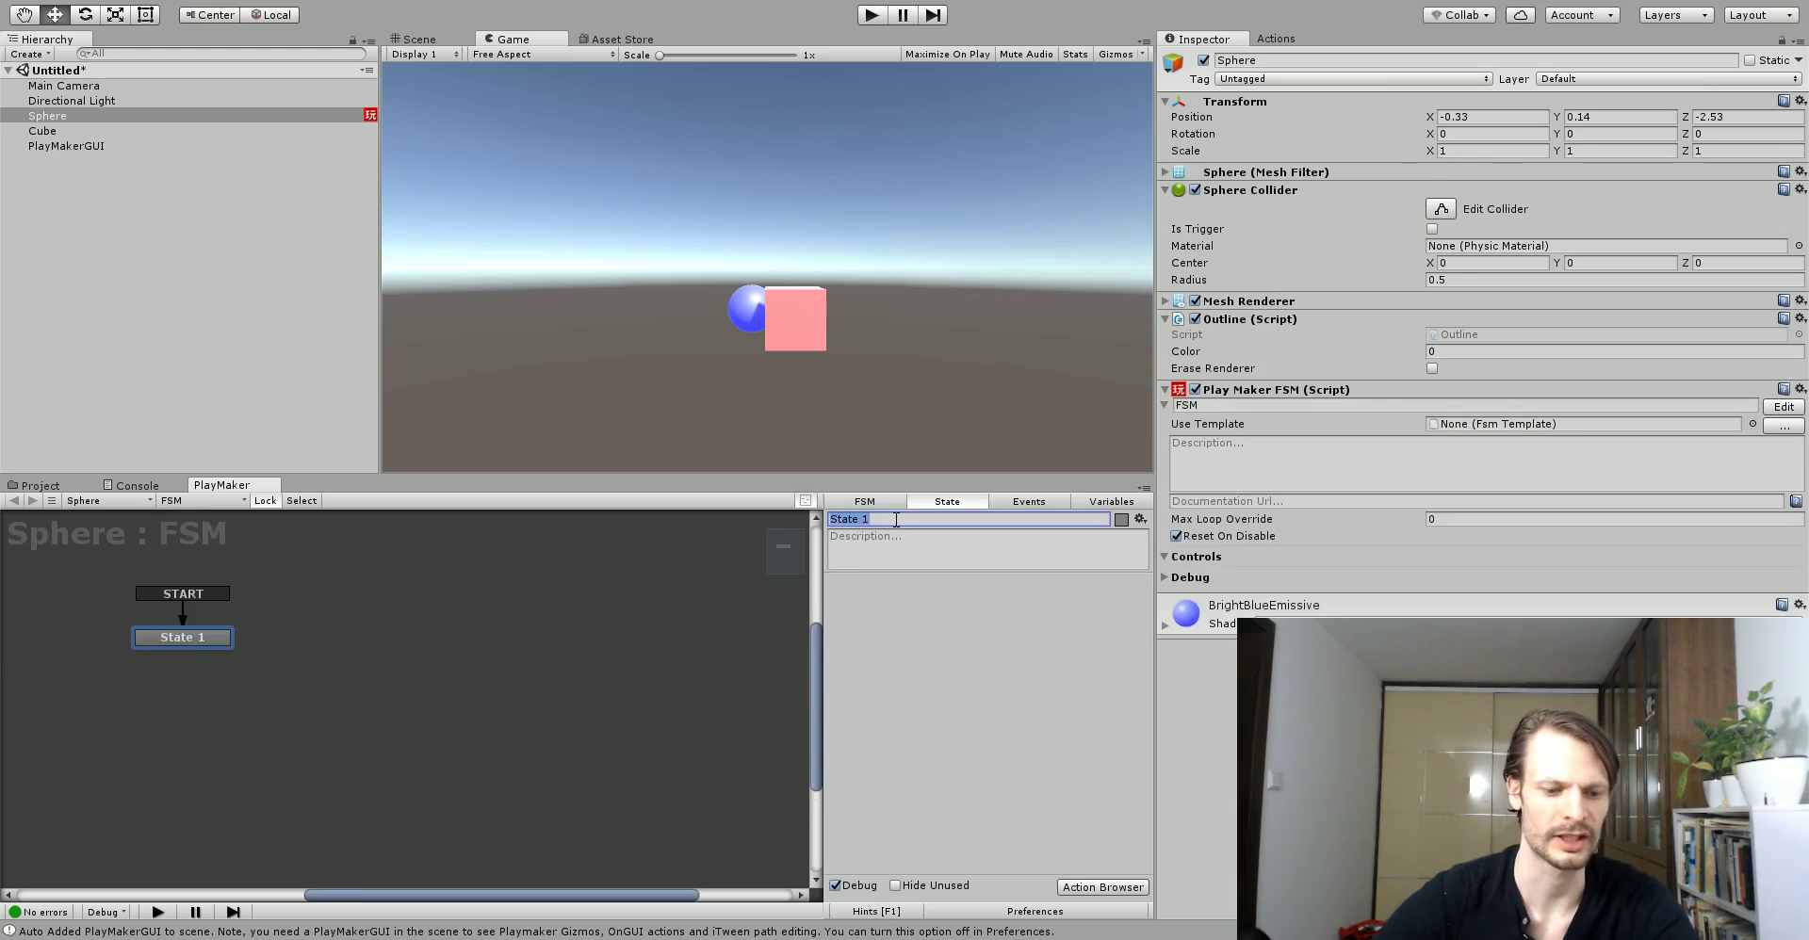
pyautogui.write('Wait')
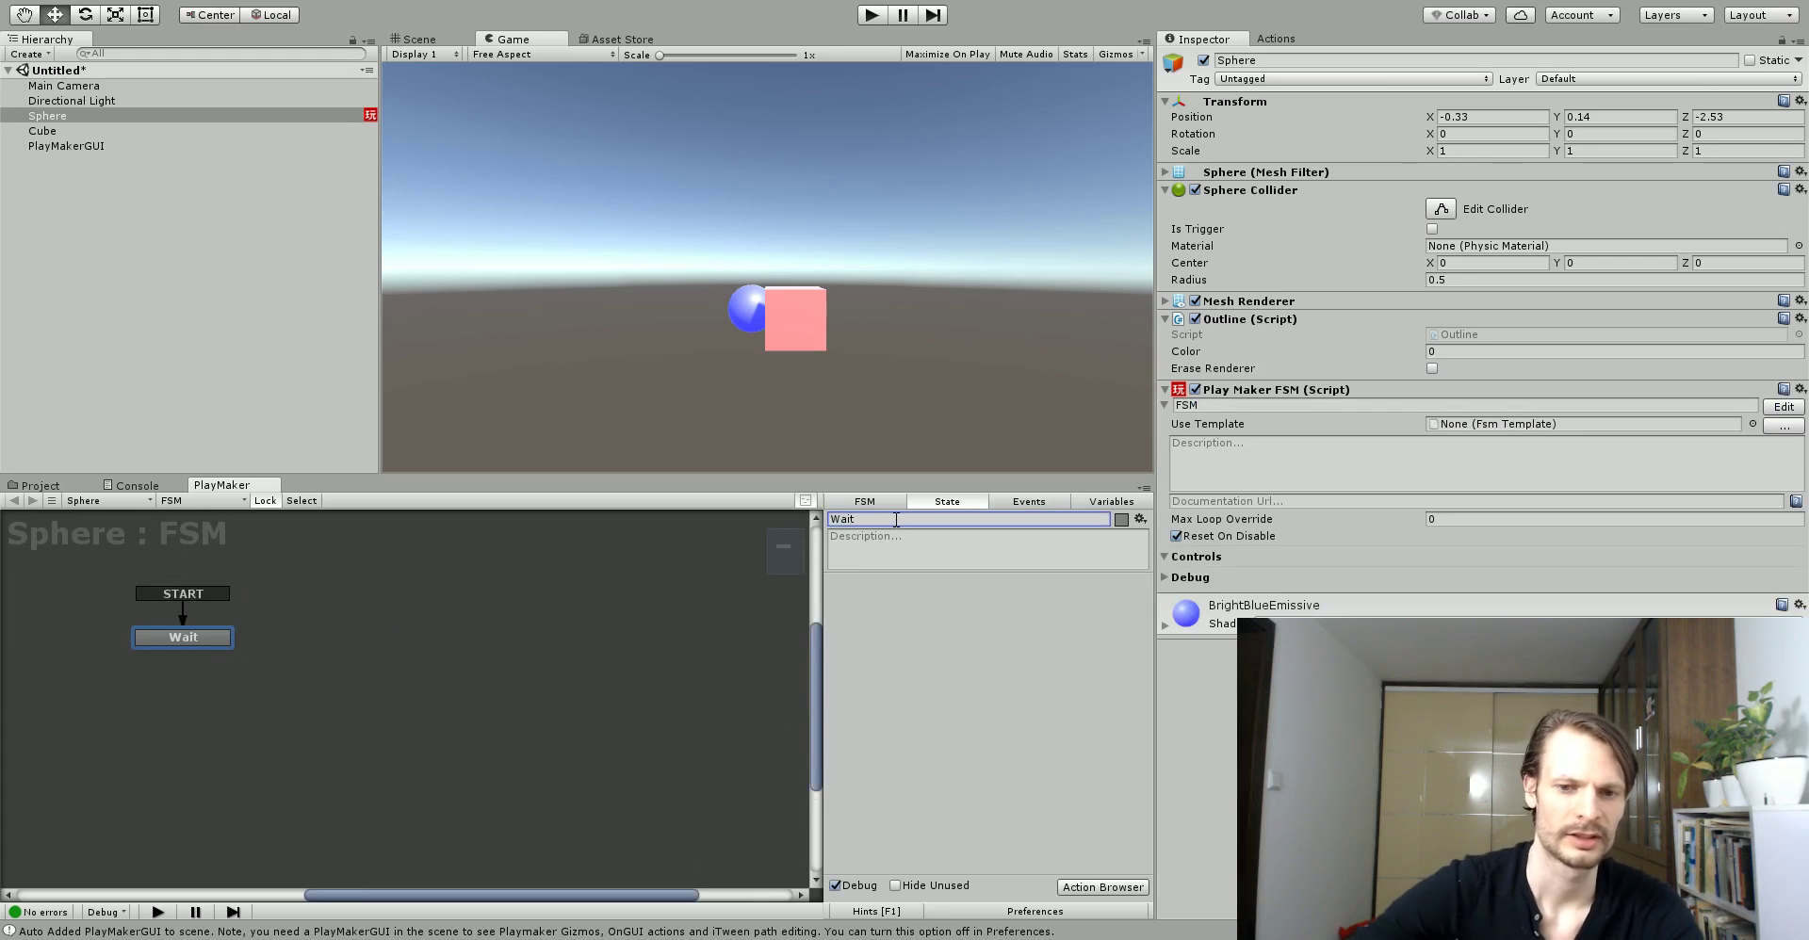
# - Add a FINISHED transition to the Wait state and link it to a new state named Change Color
pyautogui.click(200, 641)
pyautogui.rightClick(199, 641)
pyautogui.moveTo(283, 650)
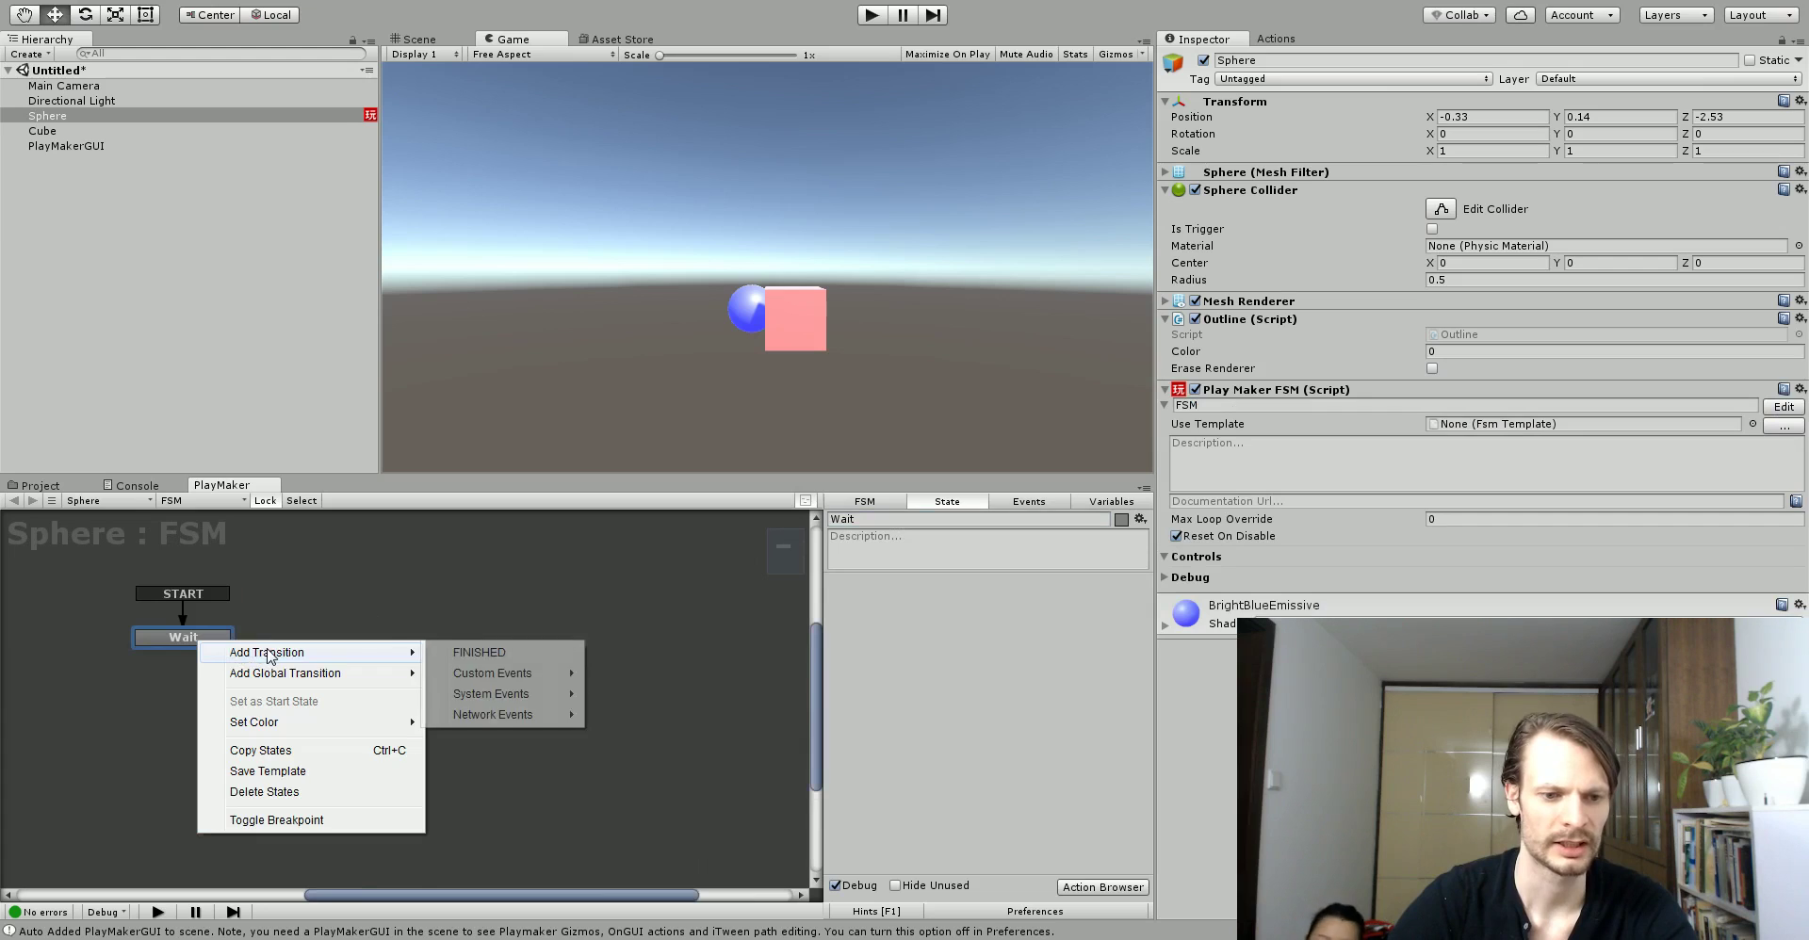
pyautogui.click(505, 646)
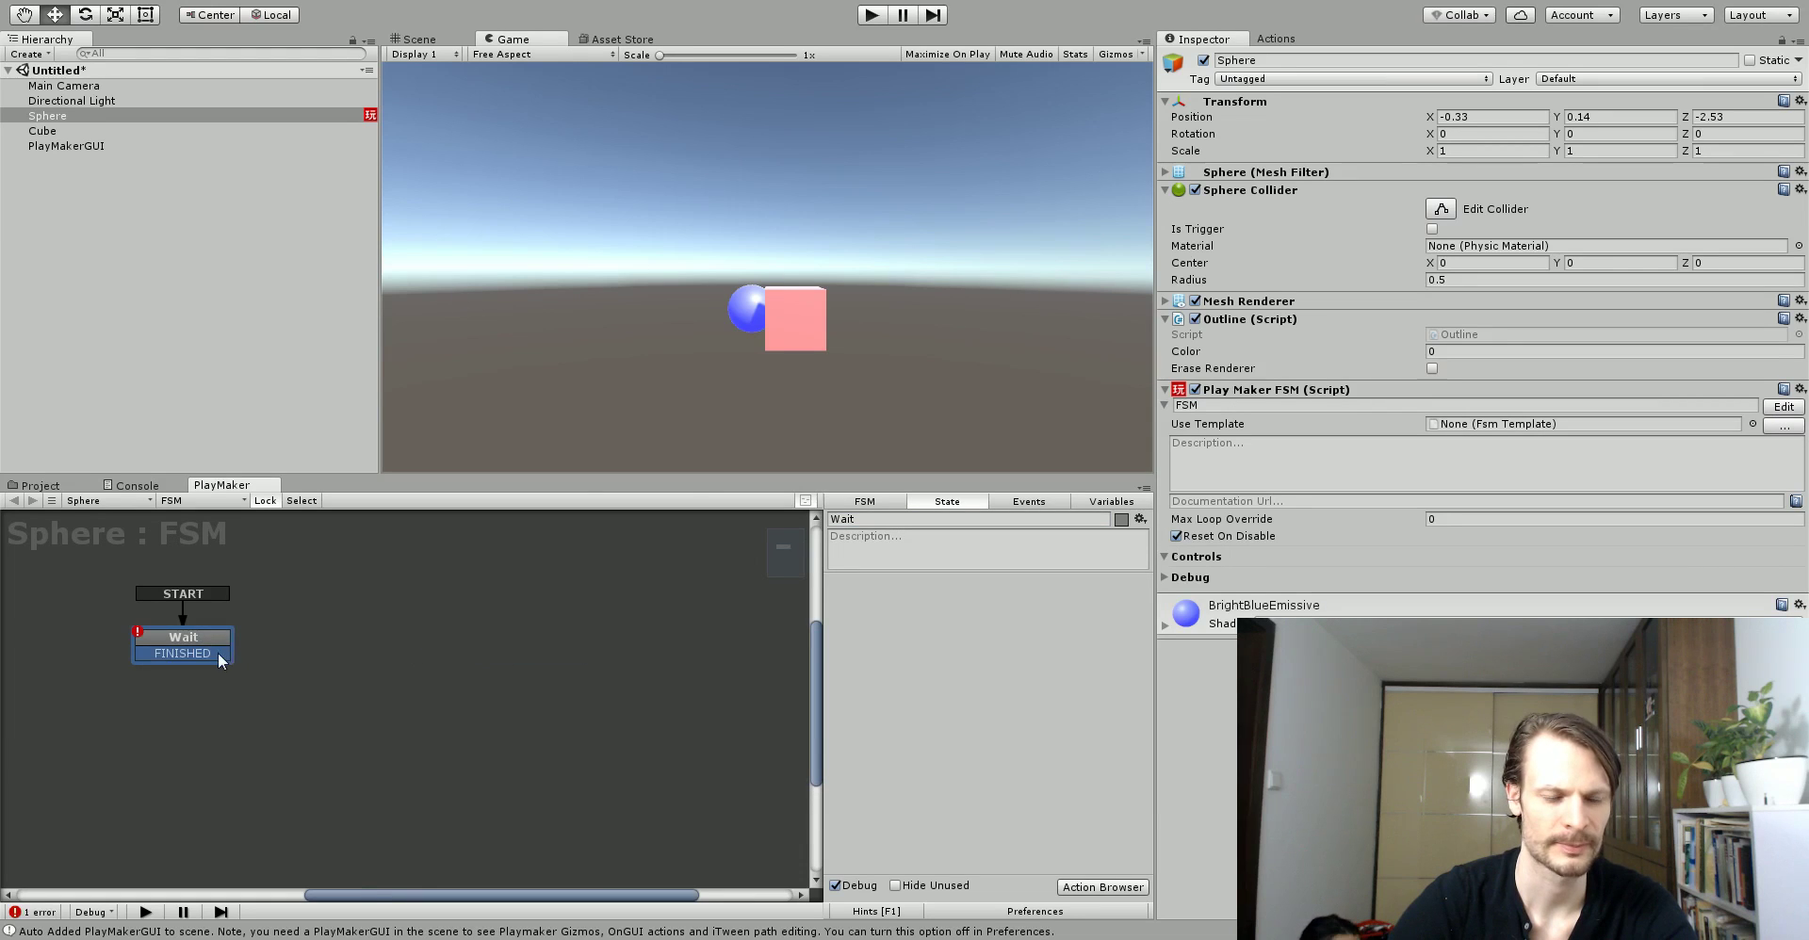
pyautogui.moveTo(223, 653); pyautogui.dragTo(349, 633)
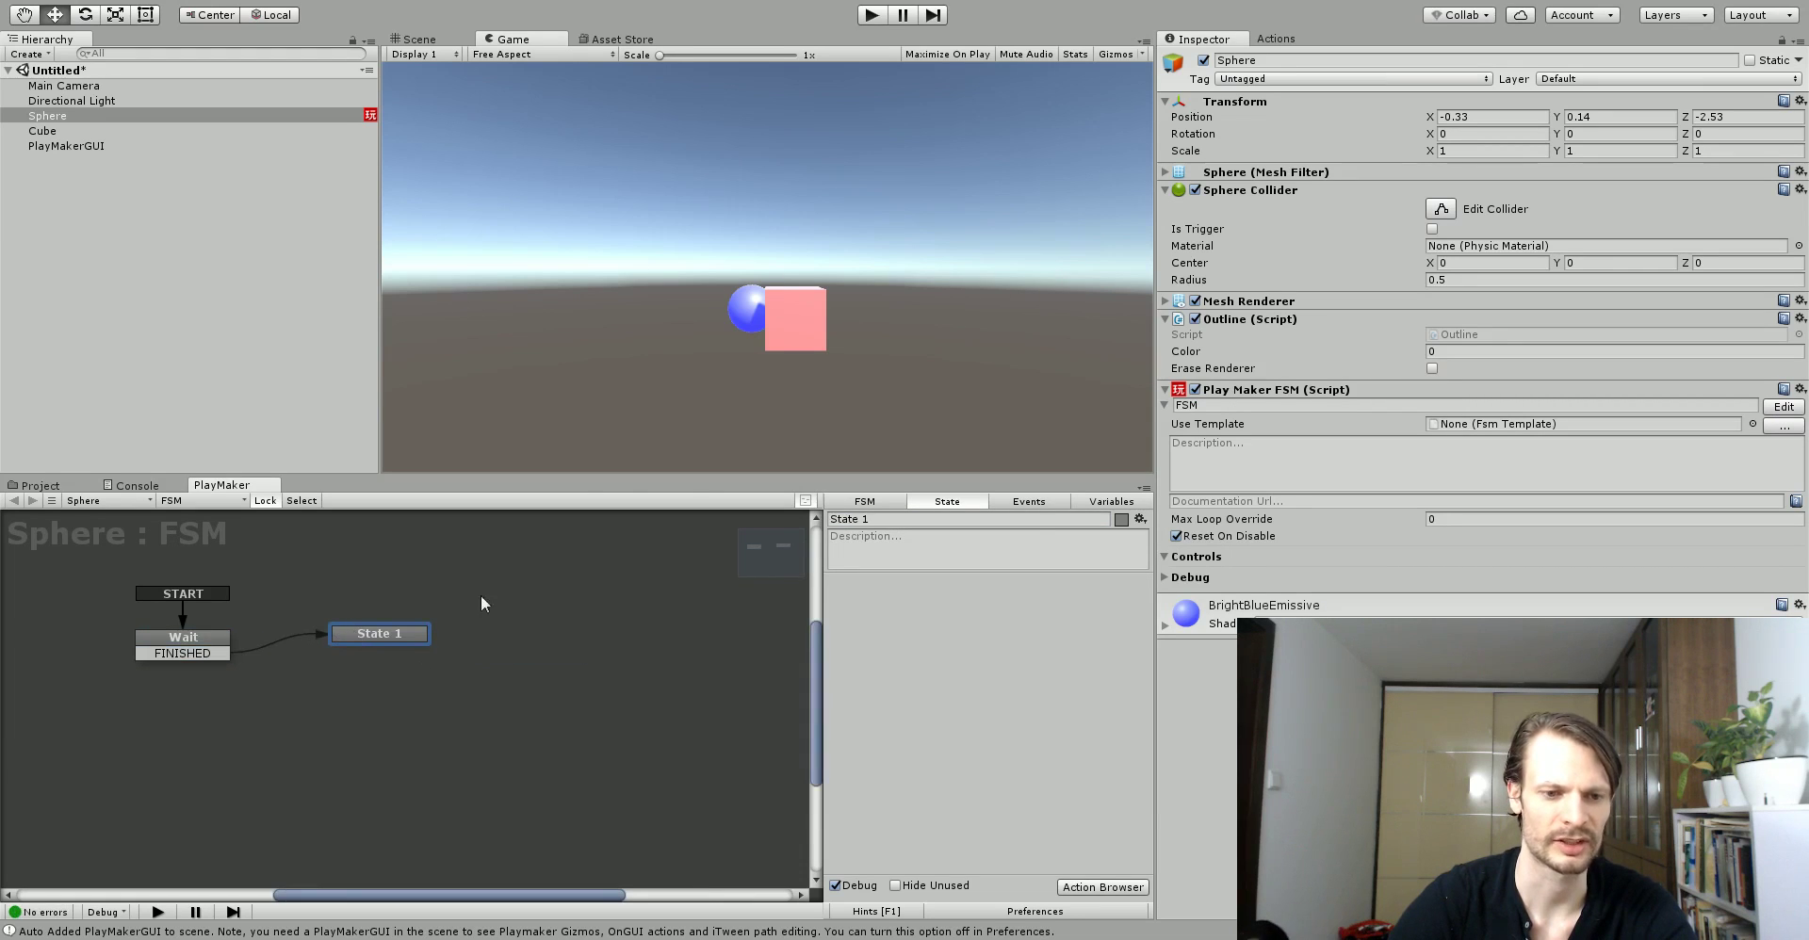
pyautogui.click(918, 519)
pyautogui.write('Chan')
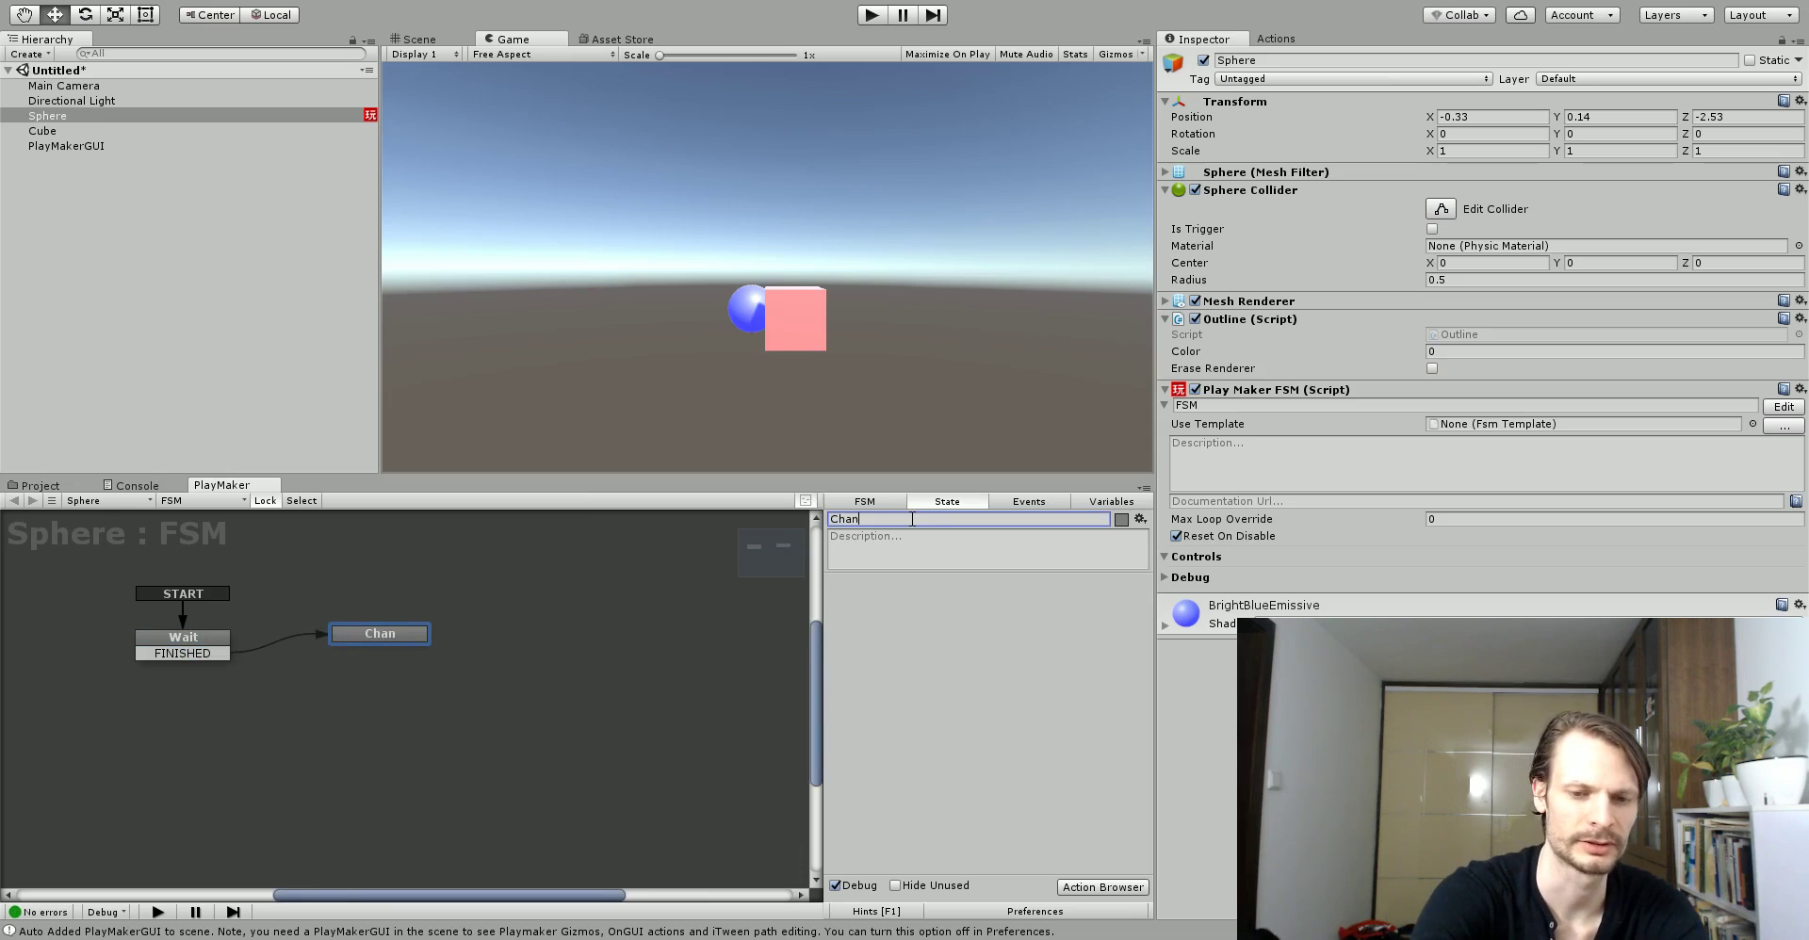
pyautogui.write('ge Color')
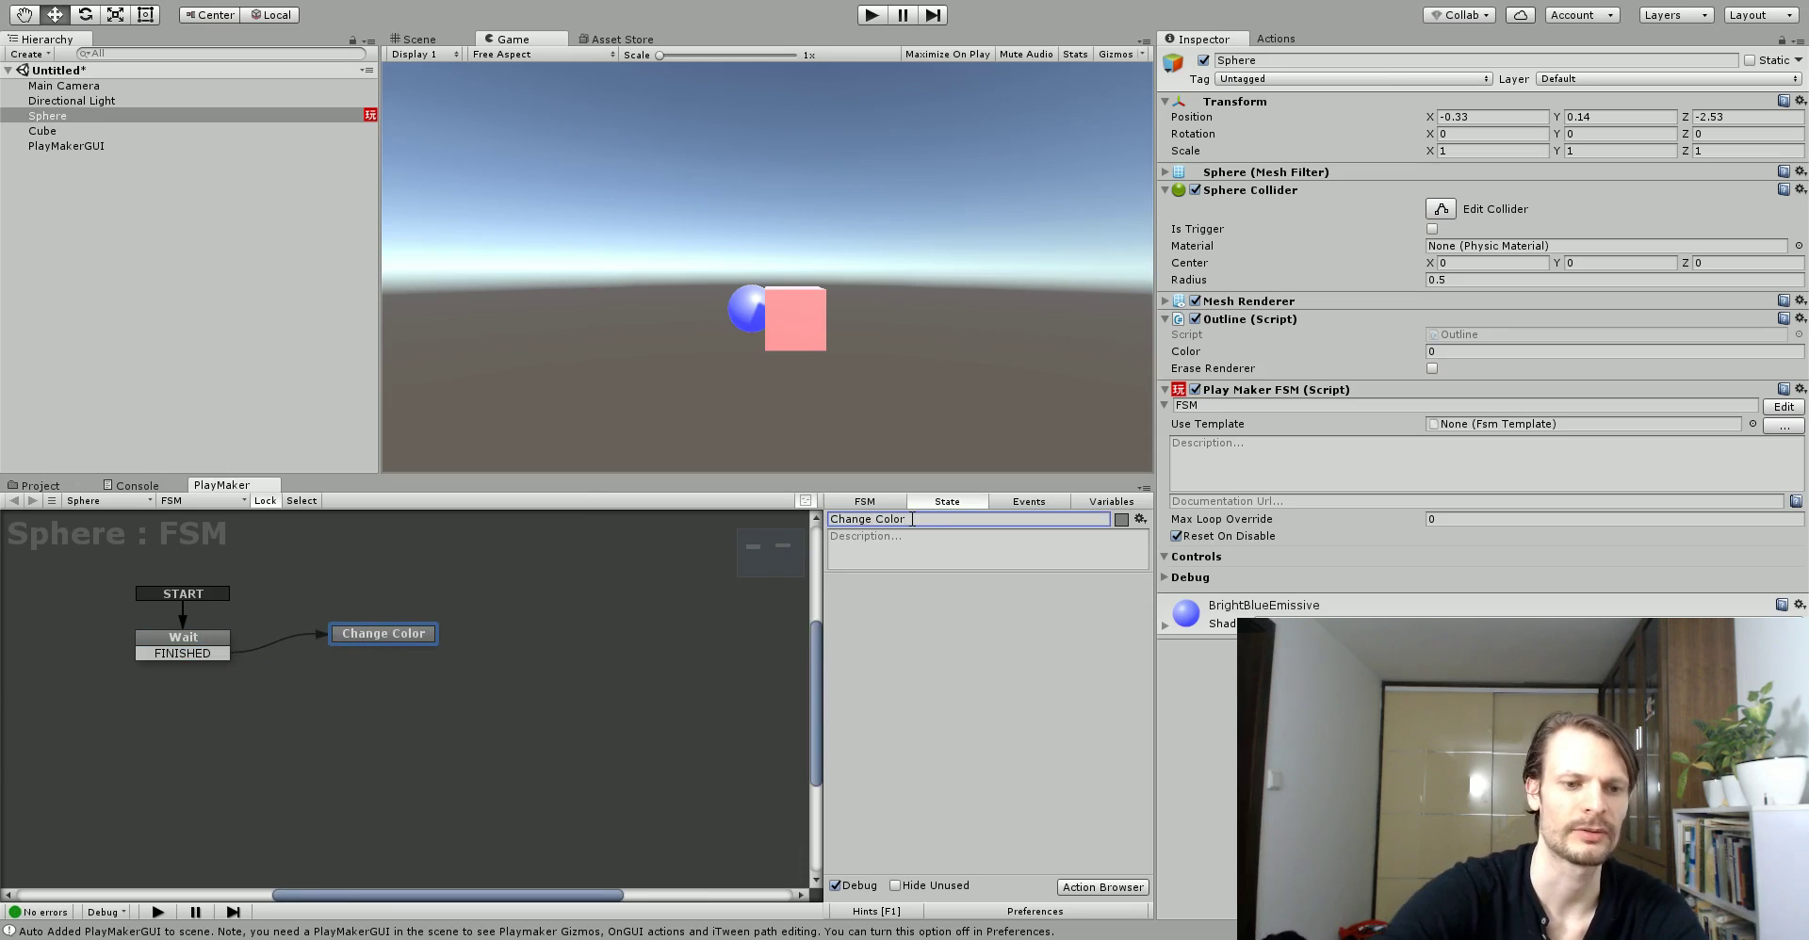
# - Find the Random Wait action and add it to the Wait state
pyautogui.click(224, 635)
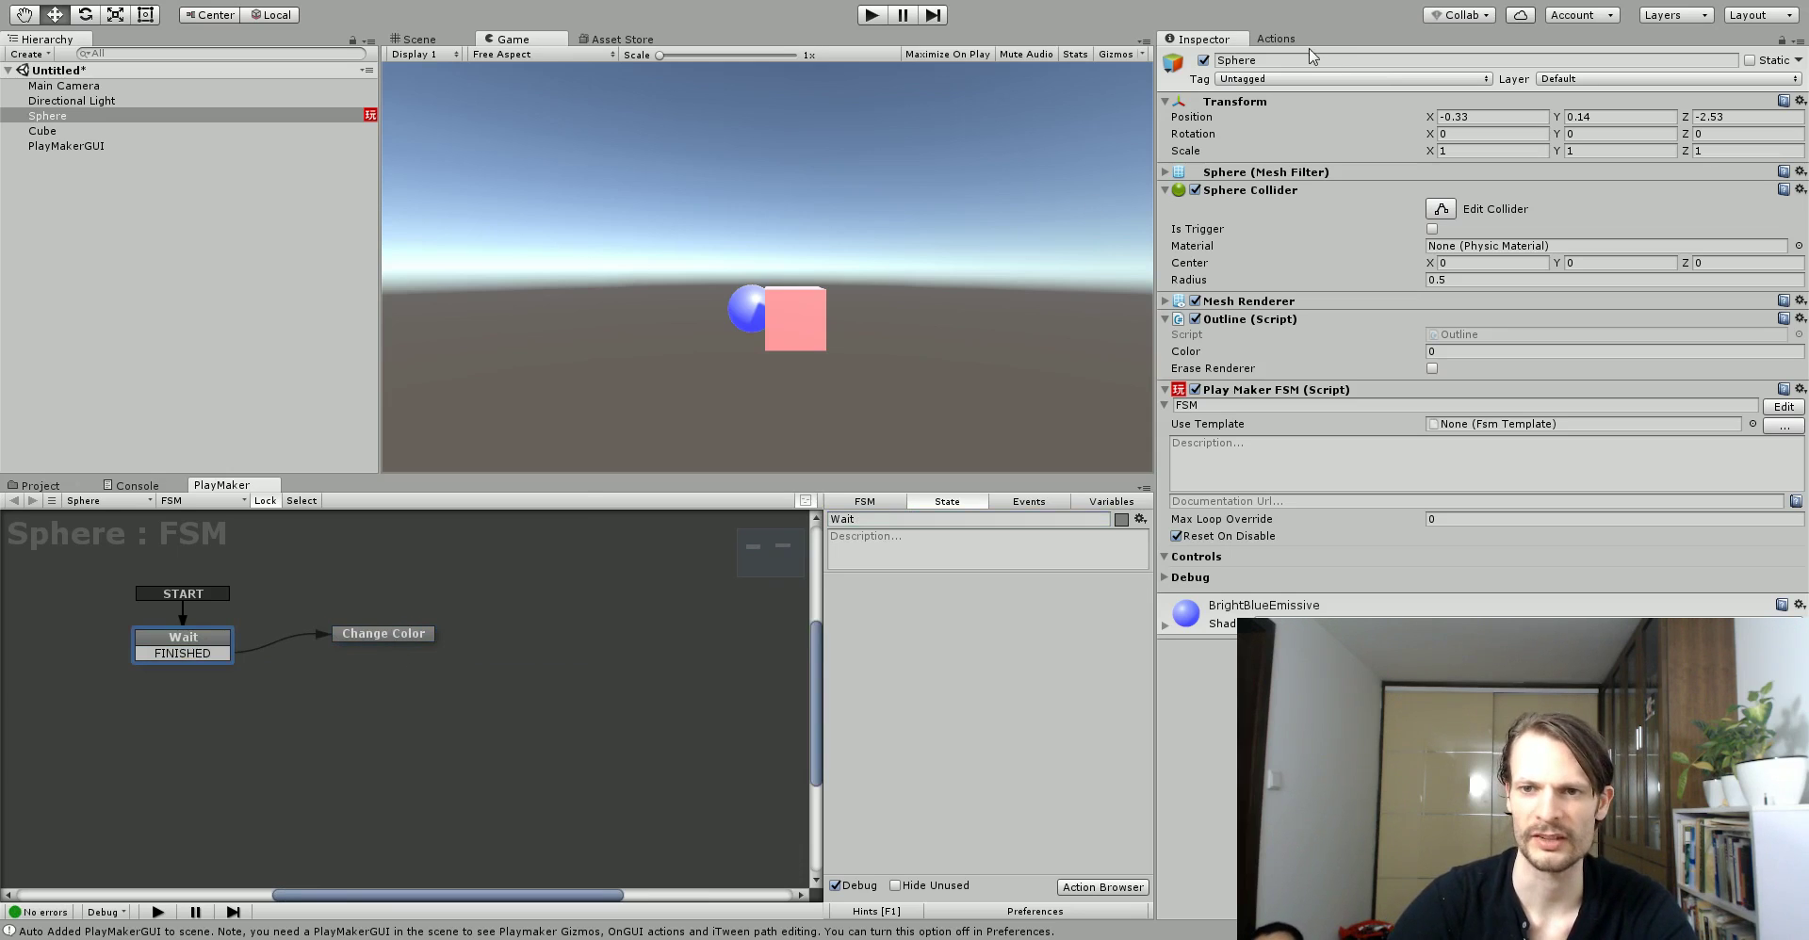
pyautogui.click(1276, 39)
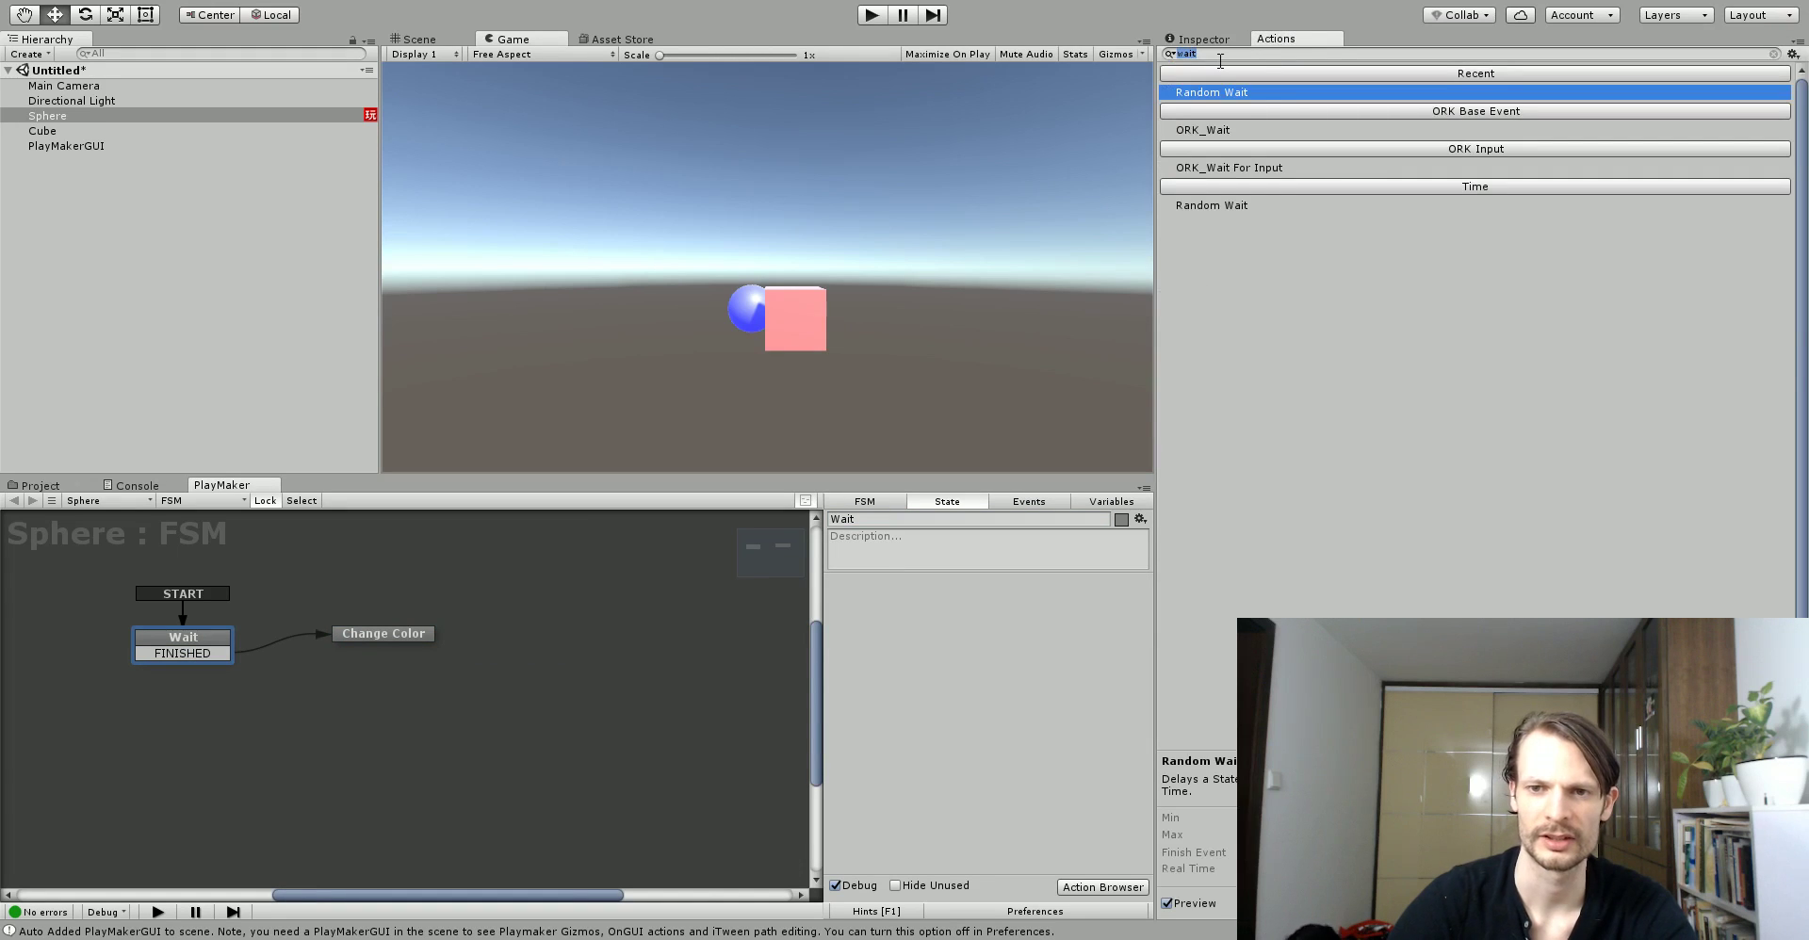
pyautogui.write('wait')
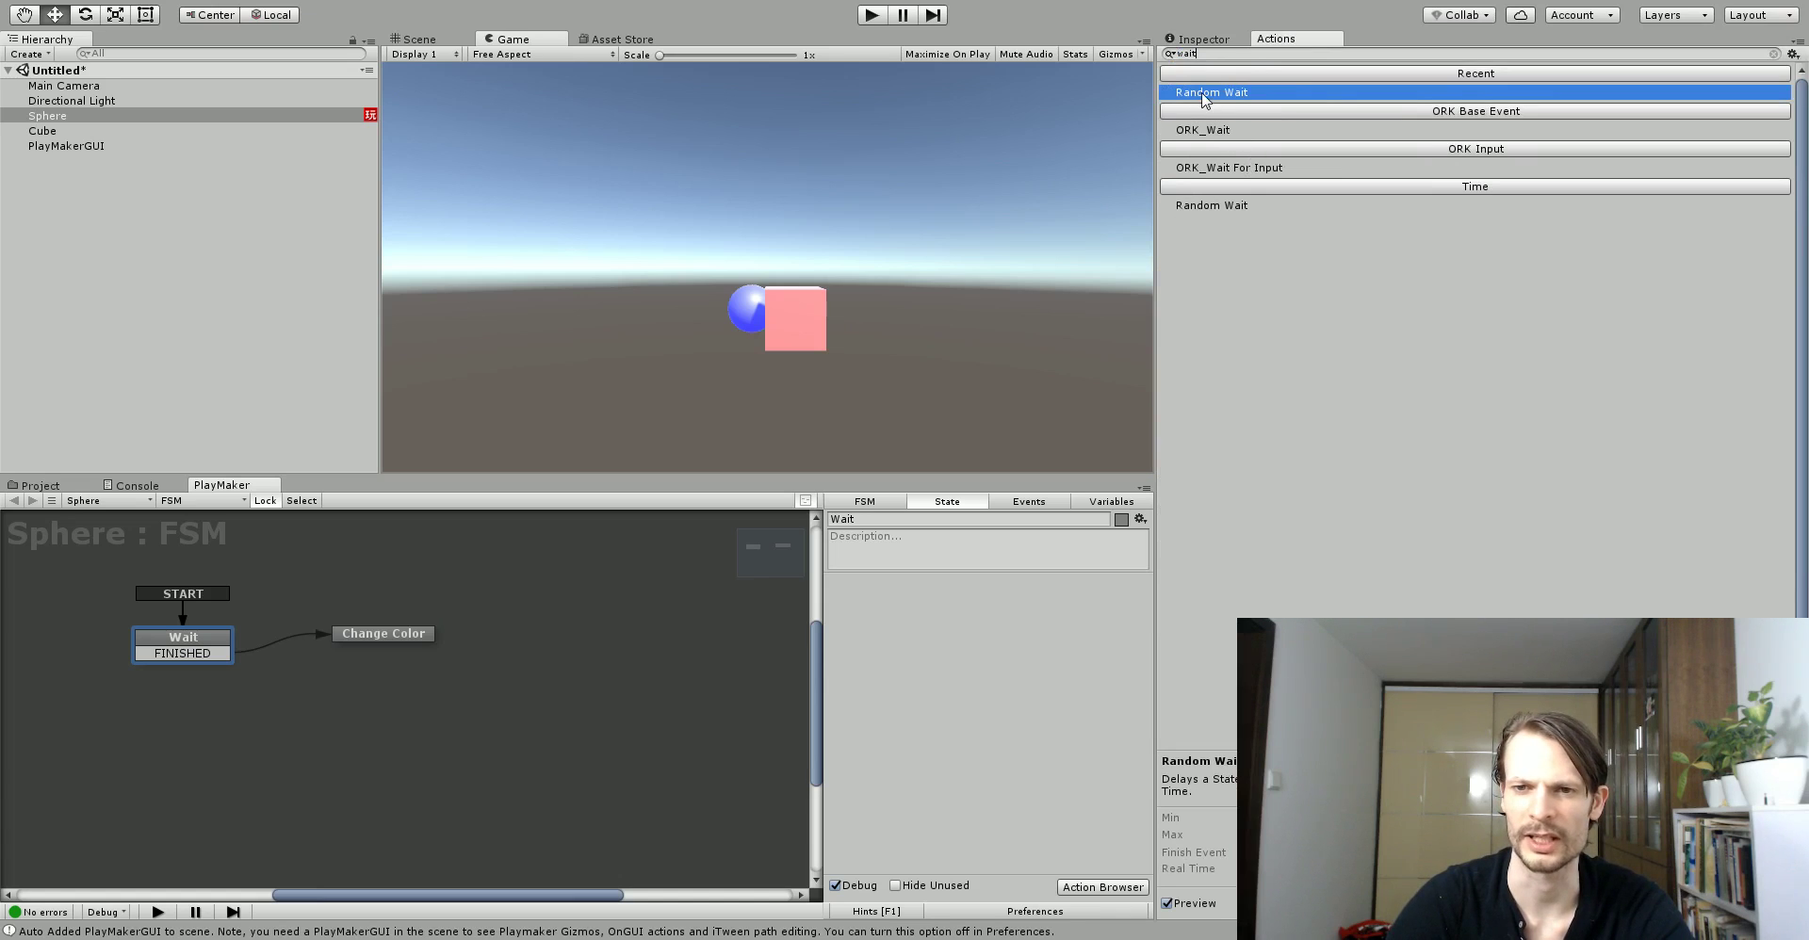
pyautogui.doubleClick(1204, 94)
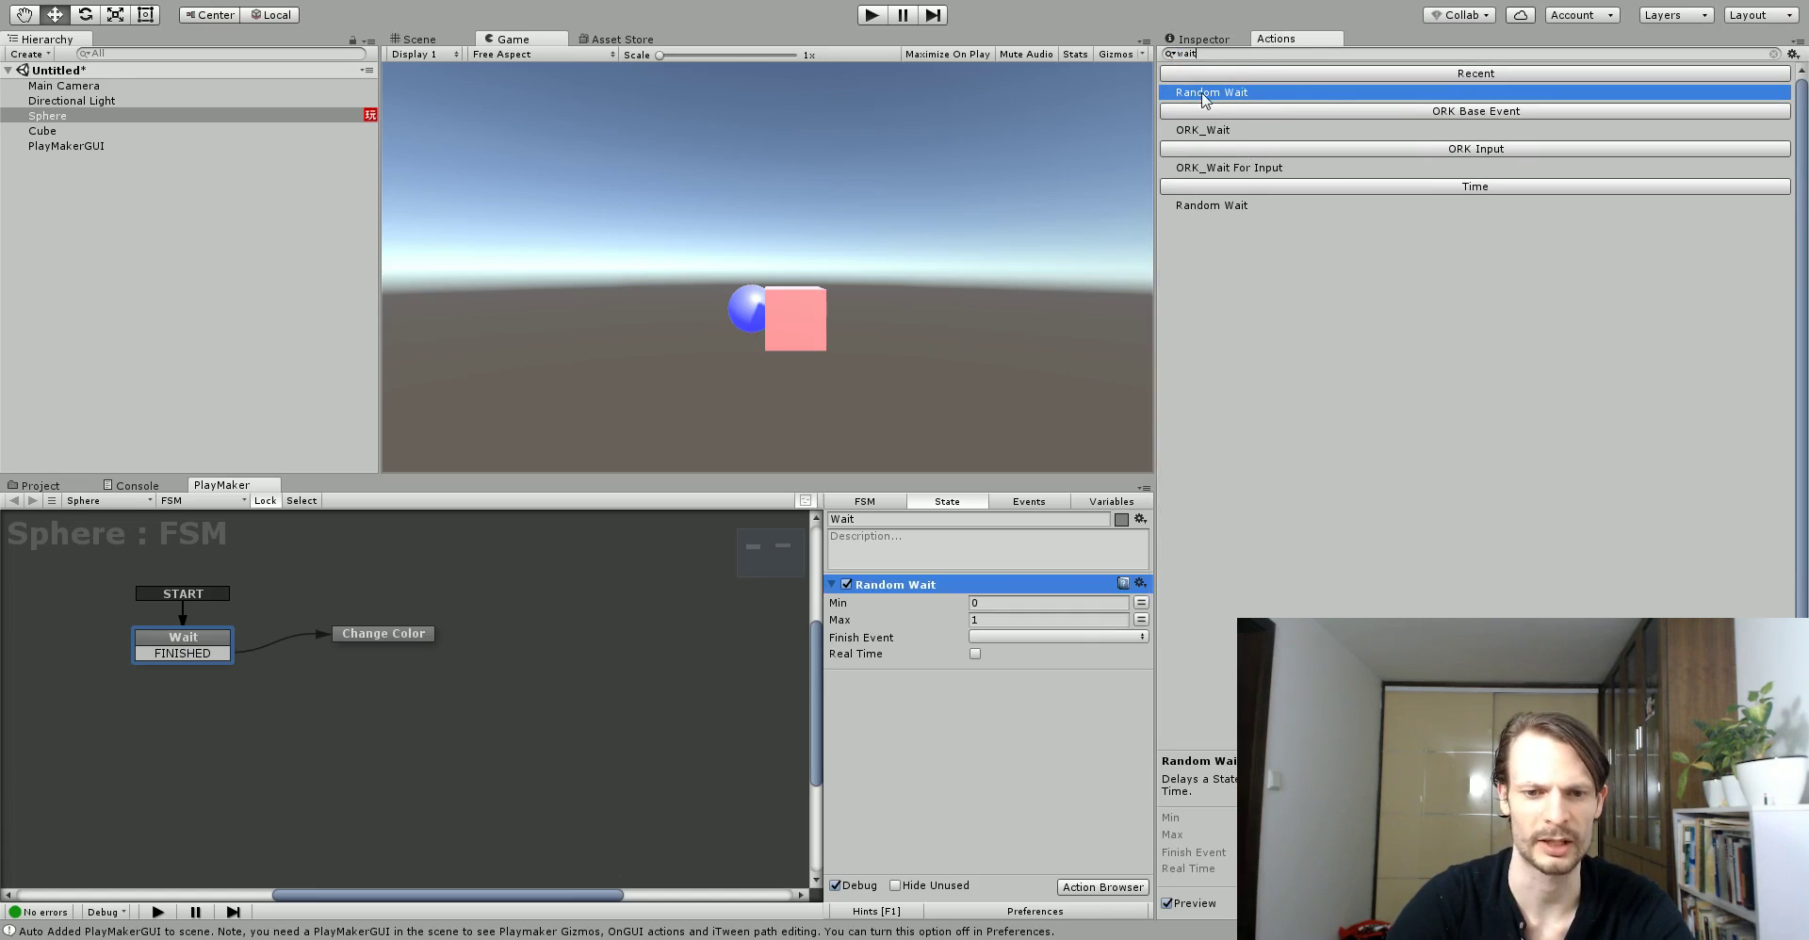
# - Set the Random Wait action to min 4, max 5 and finish event FINISHED
pyautogui.click(1013, 602)
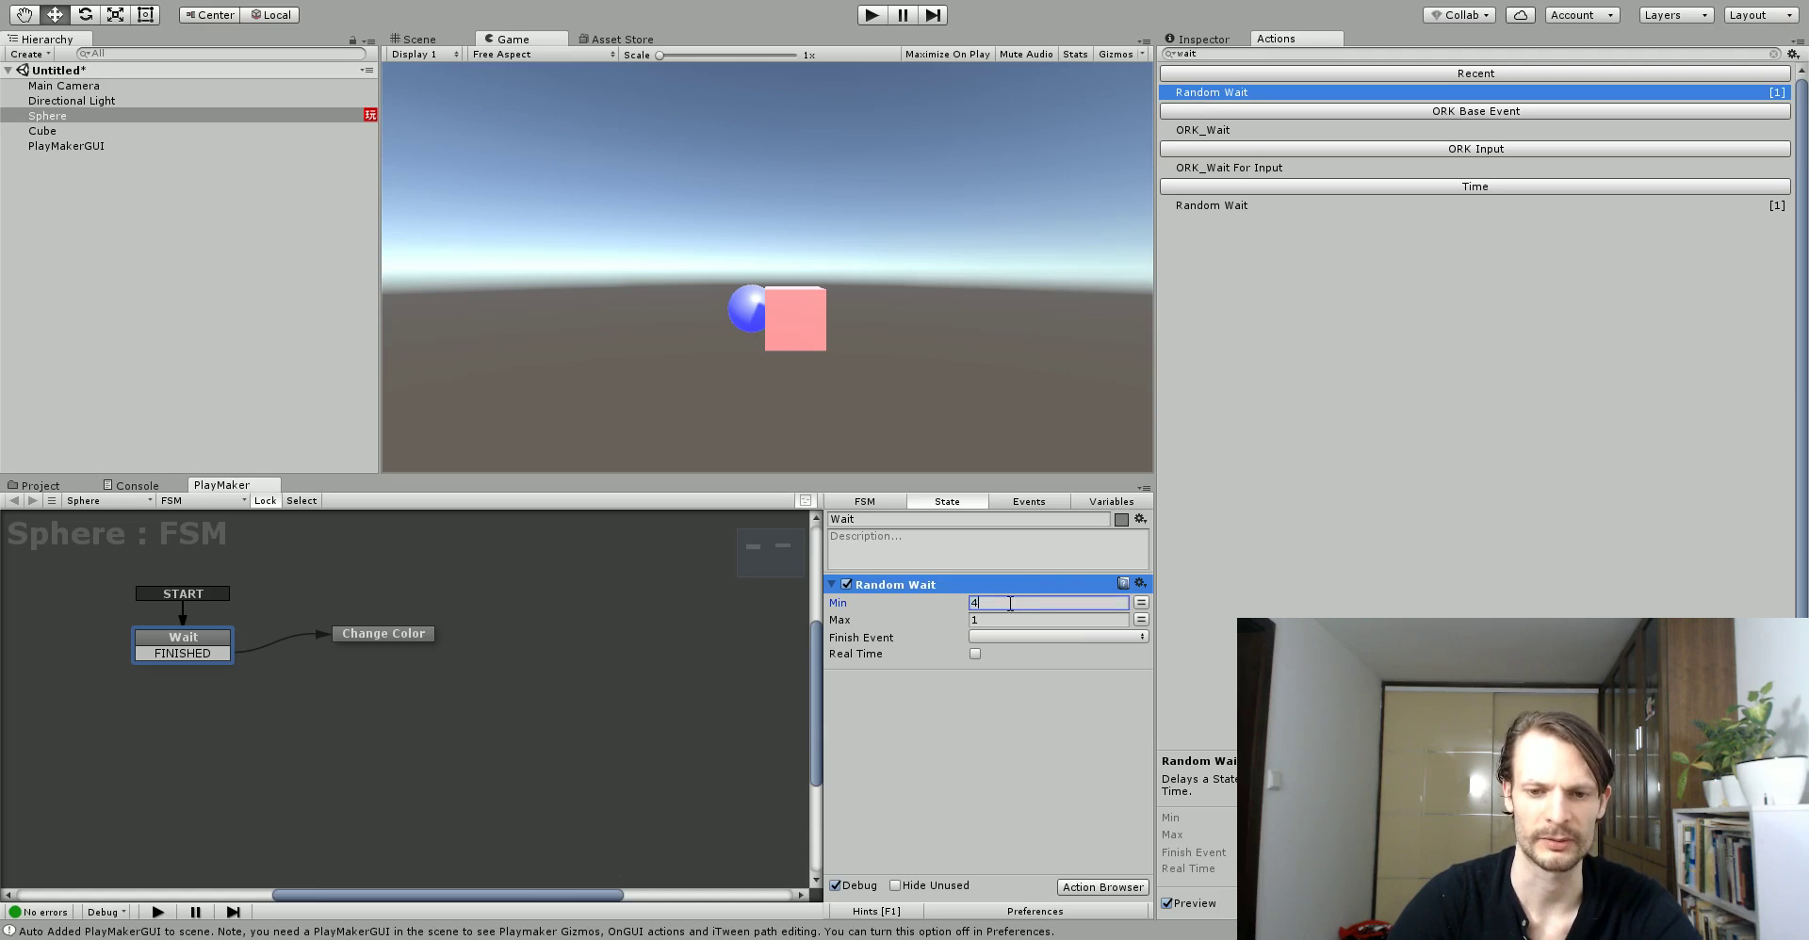
pyautogui.click(996, 617)
pyautogui.write('5')
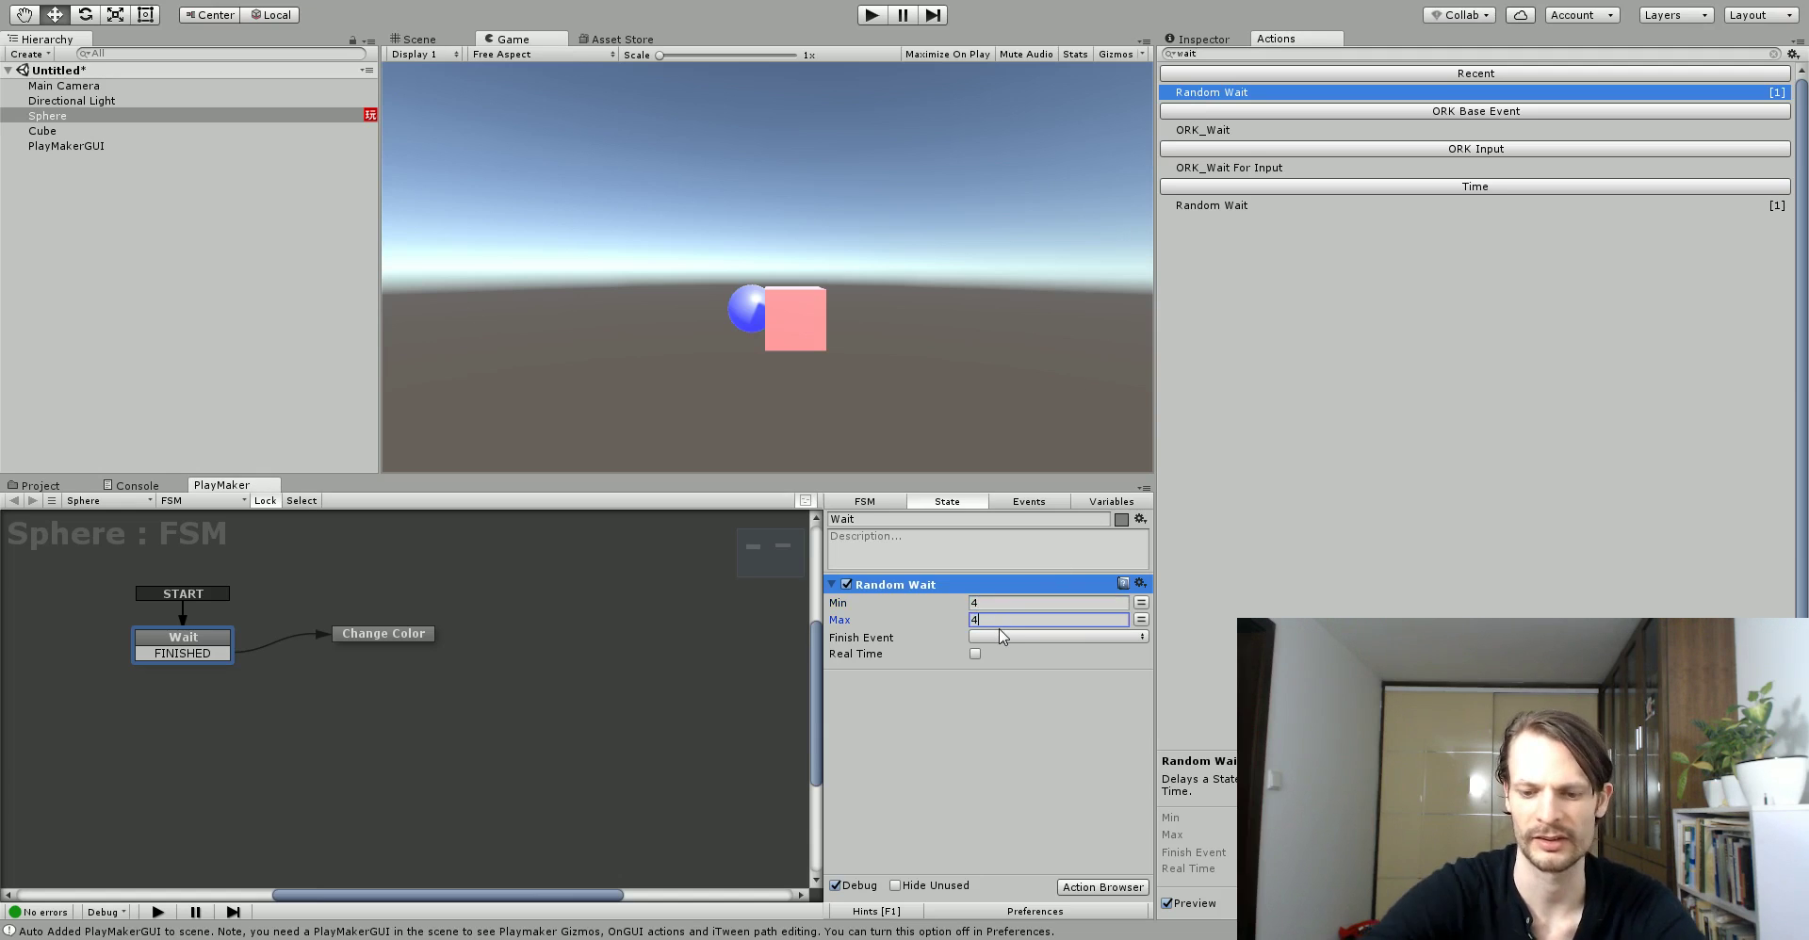
pyautogui.click(994, 636)
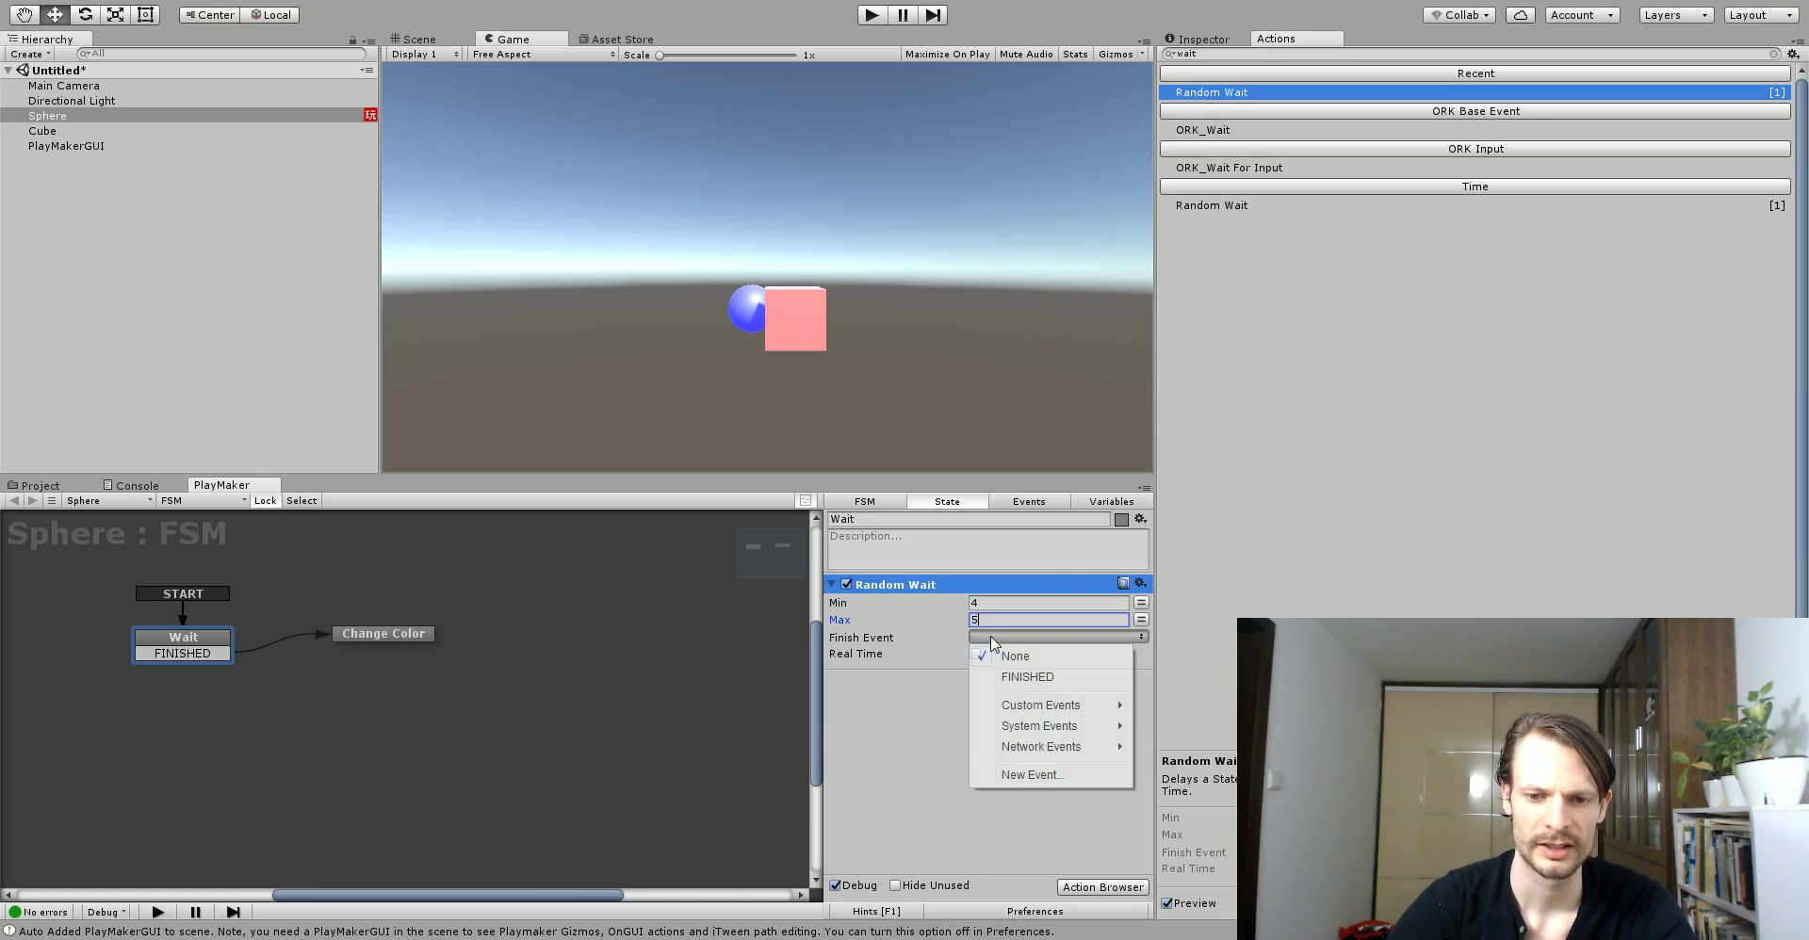
pyautogui.click(1024, 676)
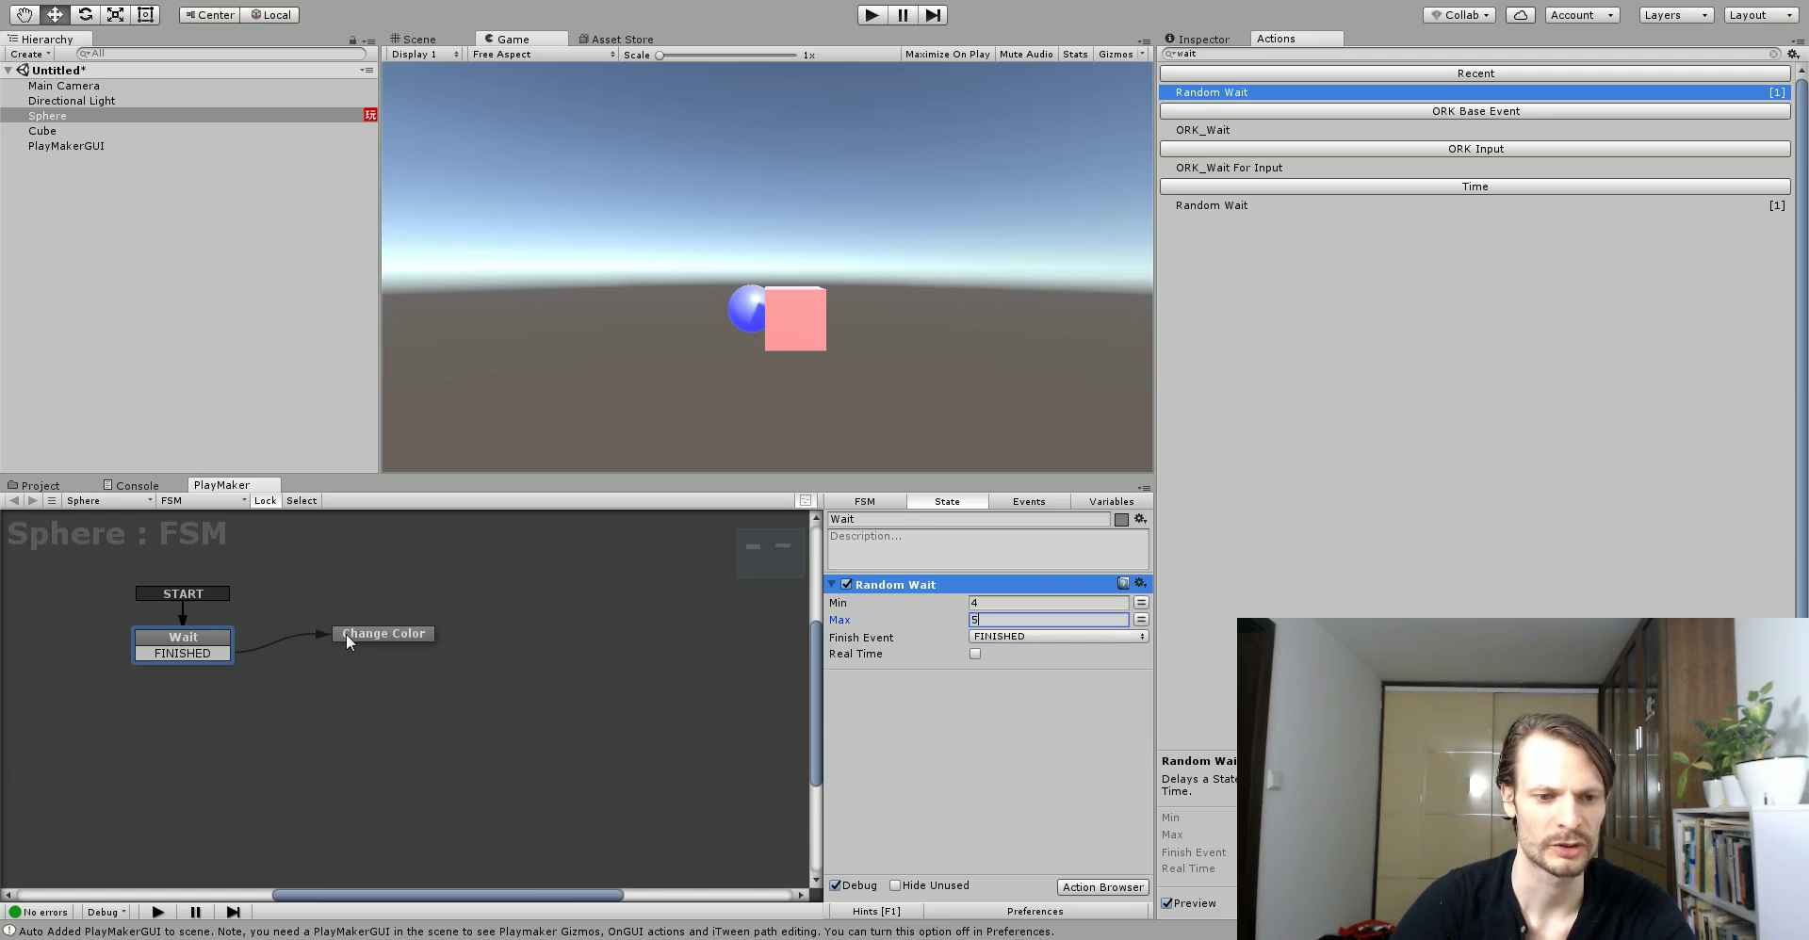
# - Select the Change Color state, clear the action search and expand the Outline Effect action category
pyautogui.moveTo(347, 633); pyautogui.dragTo(360, 629)
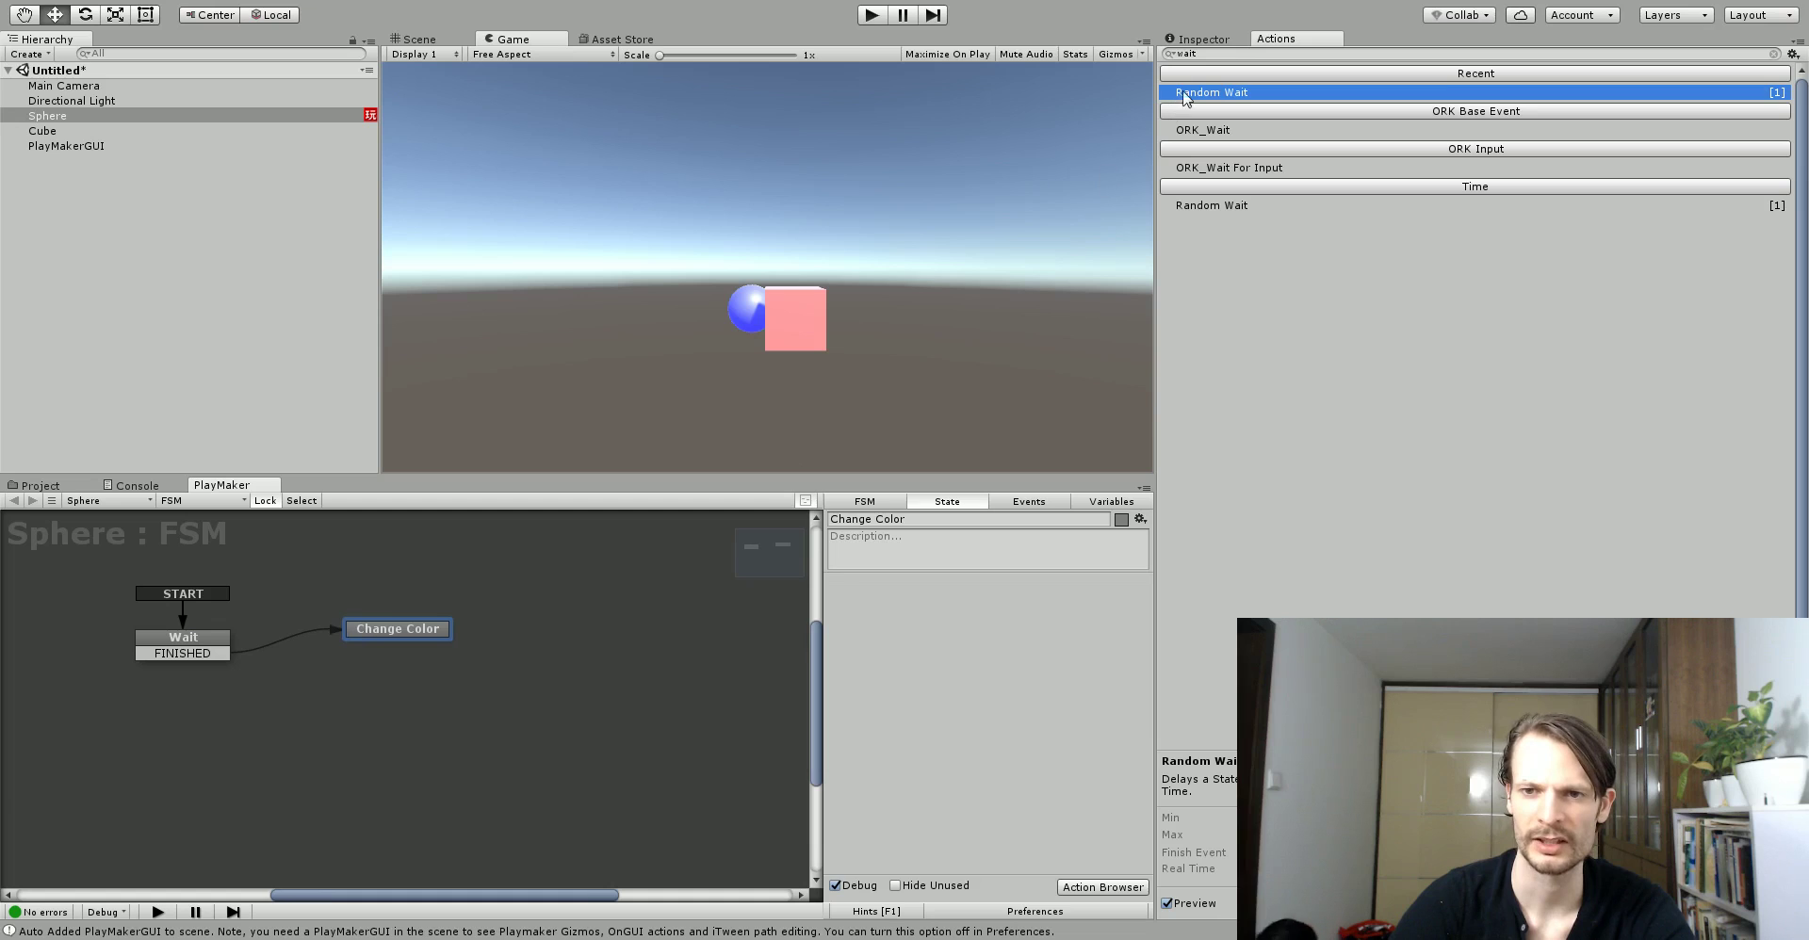
pyautogui.click(1210, 55)
pyautogui.press('BackSpace')
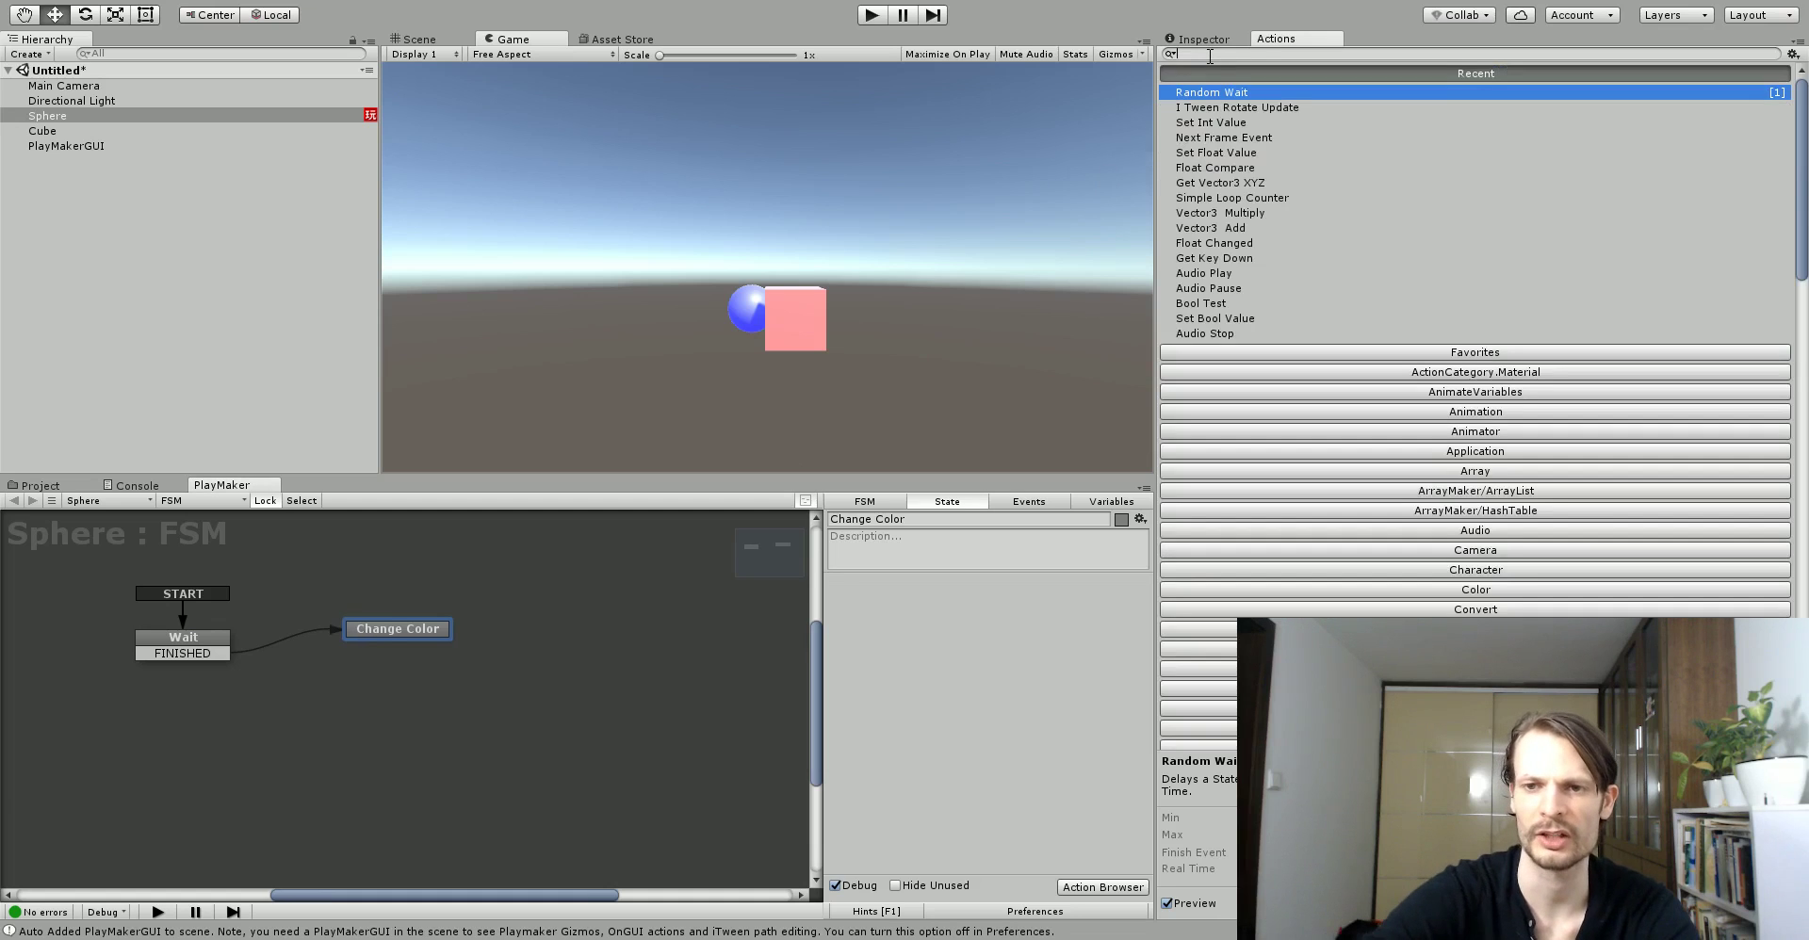
pyautogui.scroll(-3, 1531, 256)
pyautogui.scroll(-3, 1531, 256)
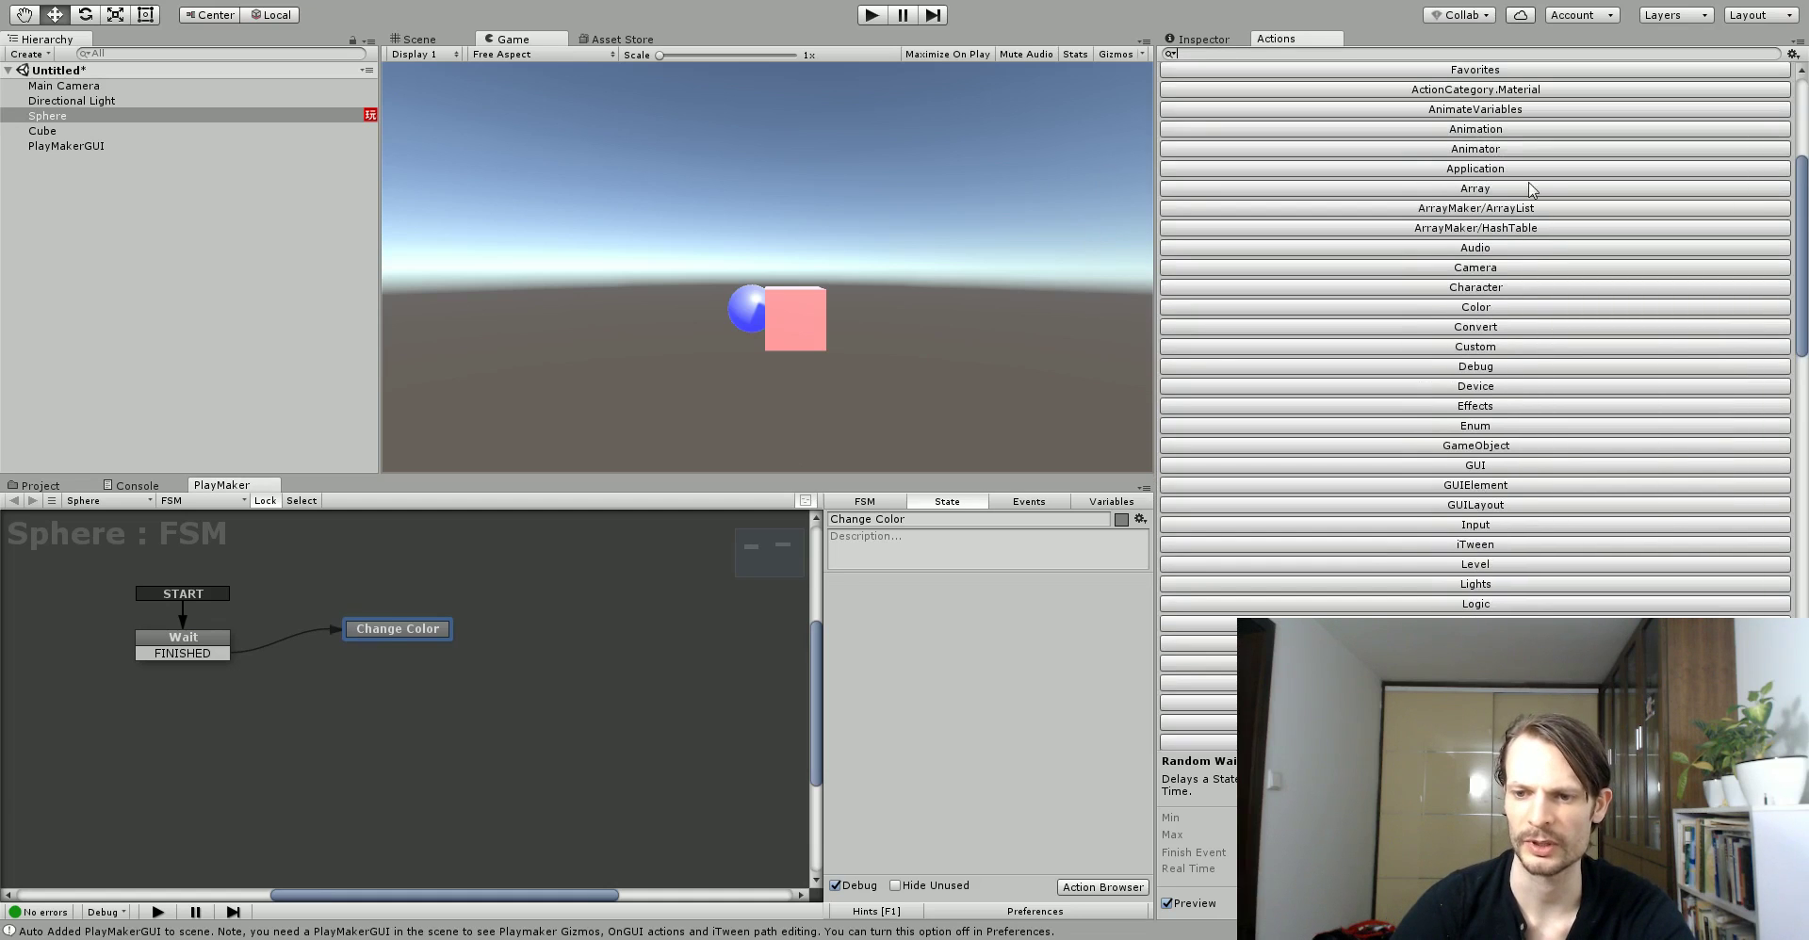
pyautogui.scroll(-10, 1545, 330)
pyautogui.scroll(-10, 1572, 389)
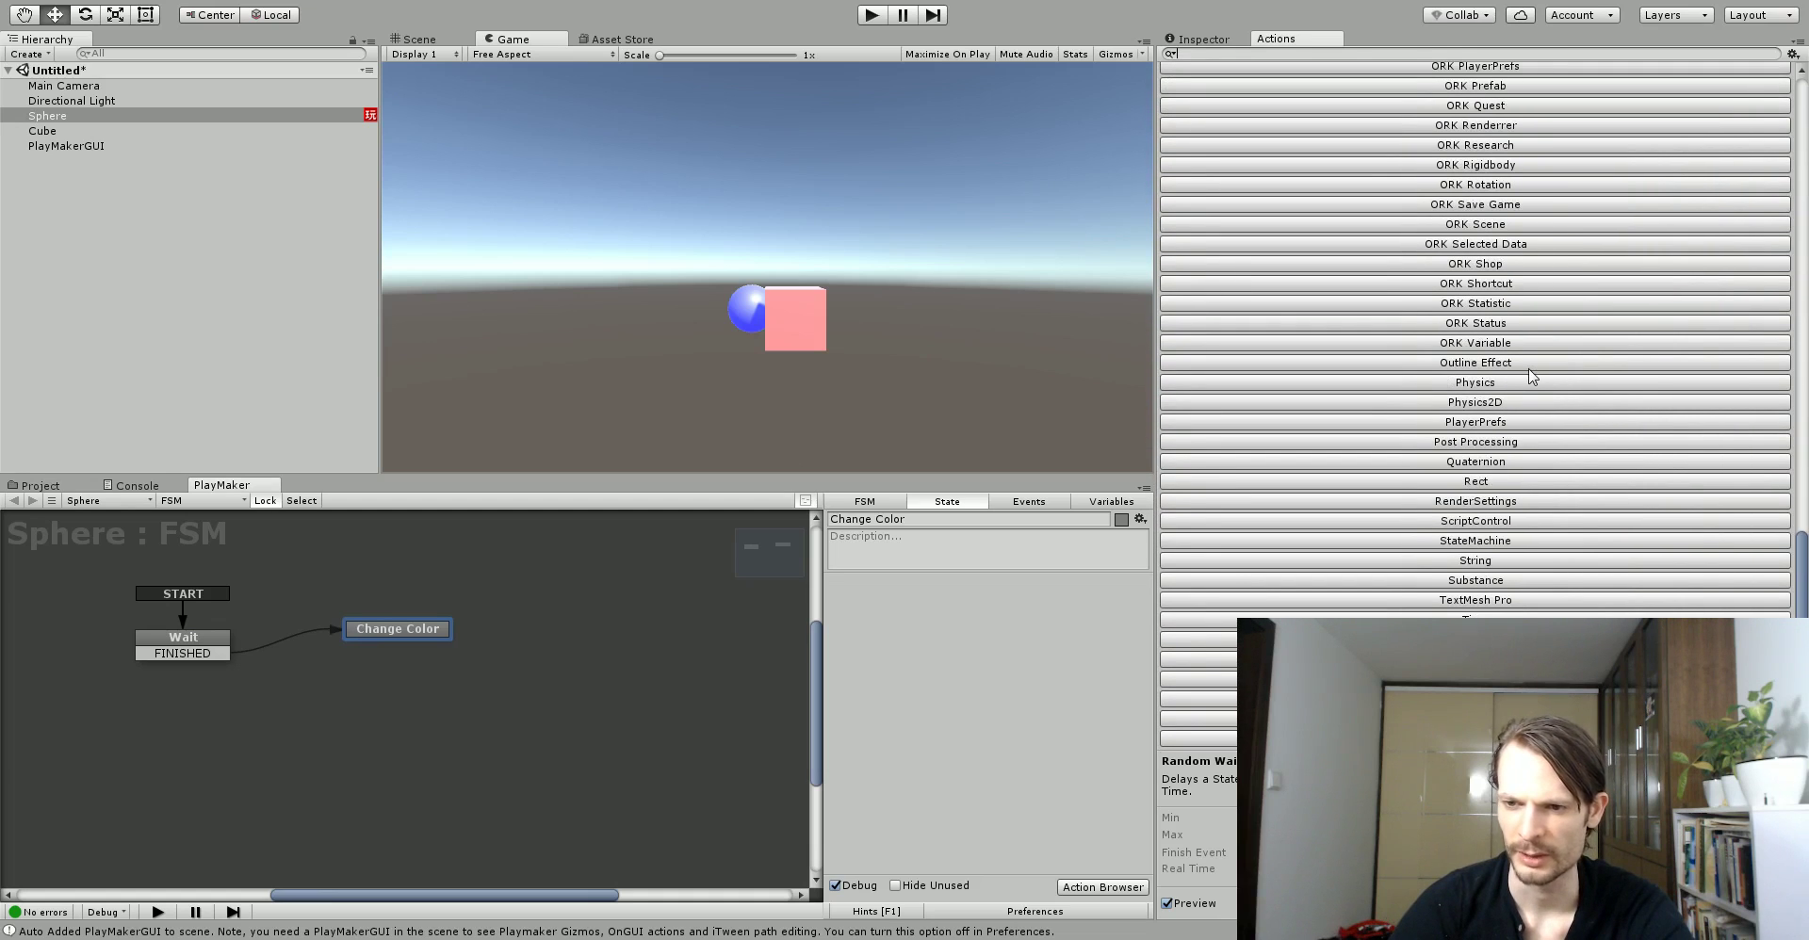
pyautogui.click(1459, 365)
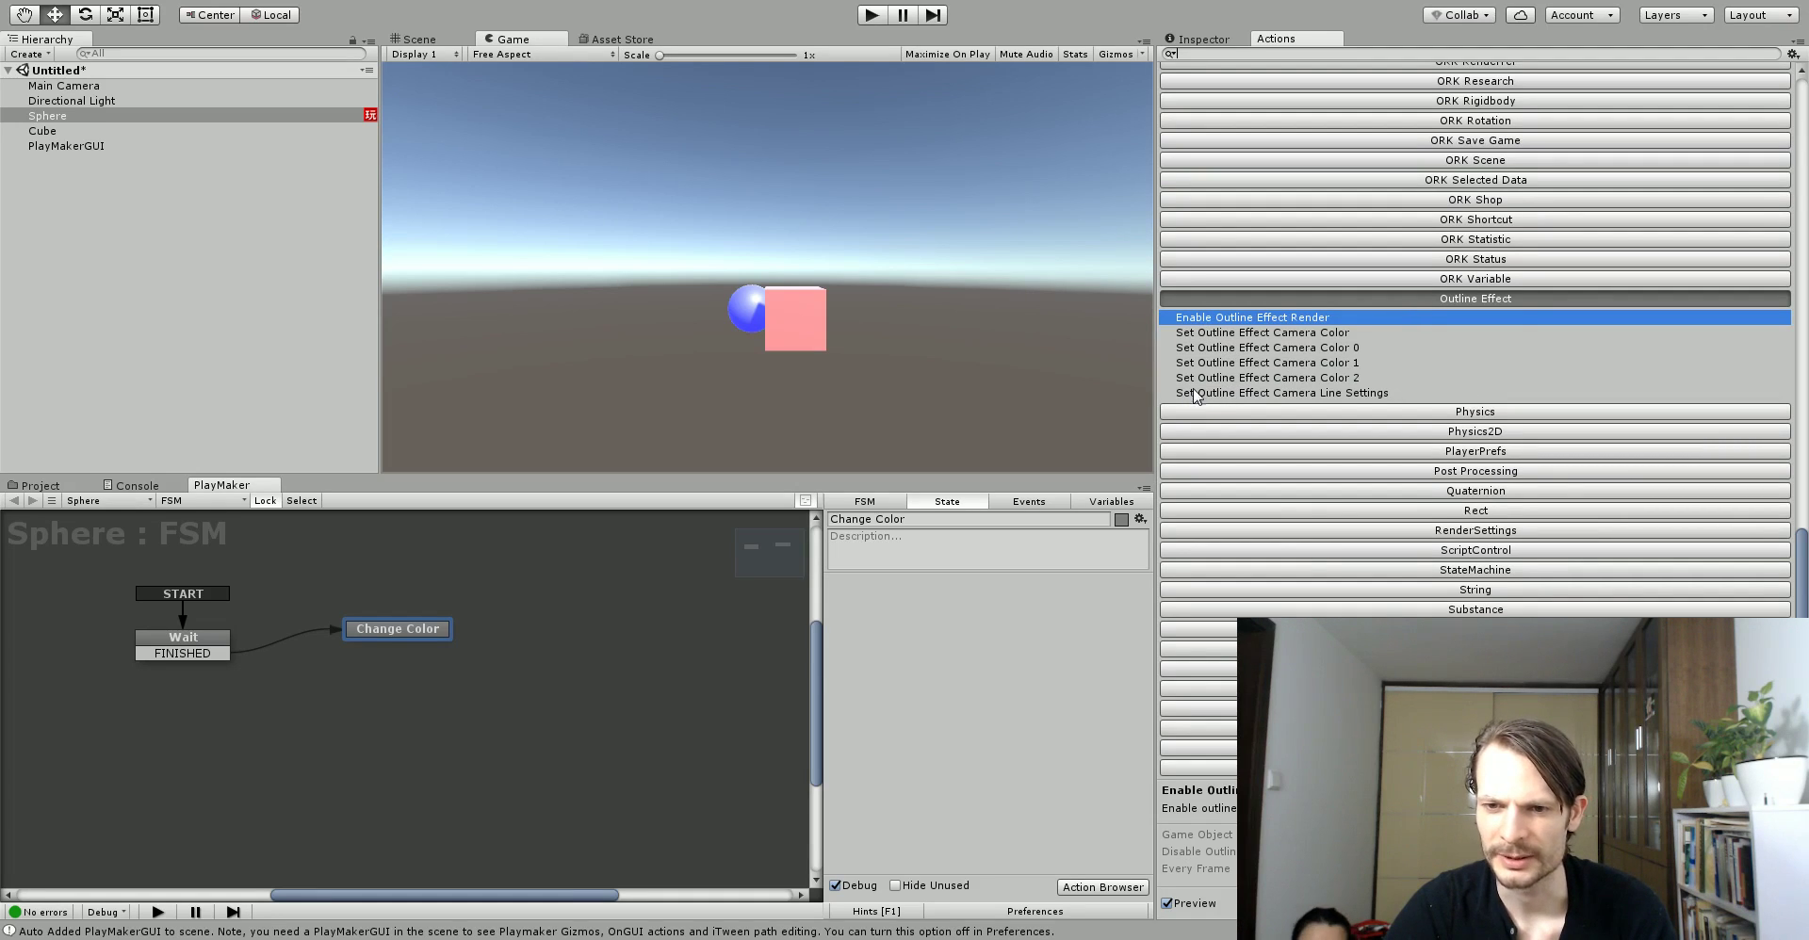
# - Look through the Outline Effect actions for enabling the render and setting the camera colors and line settings
pyautogui.click(1180, 334)
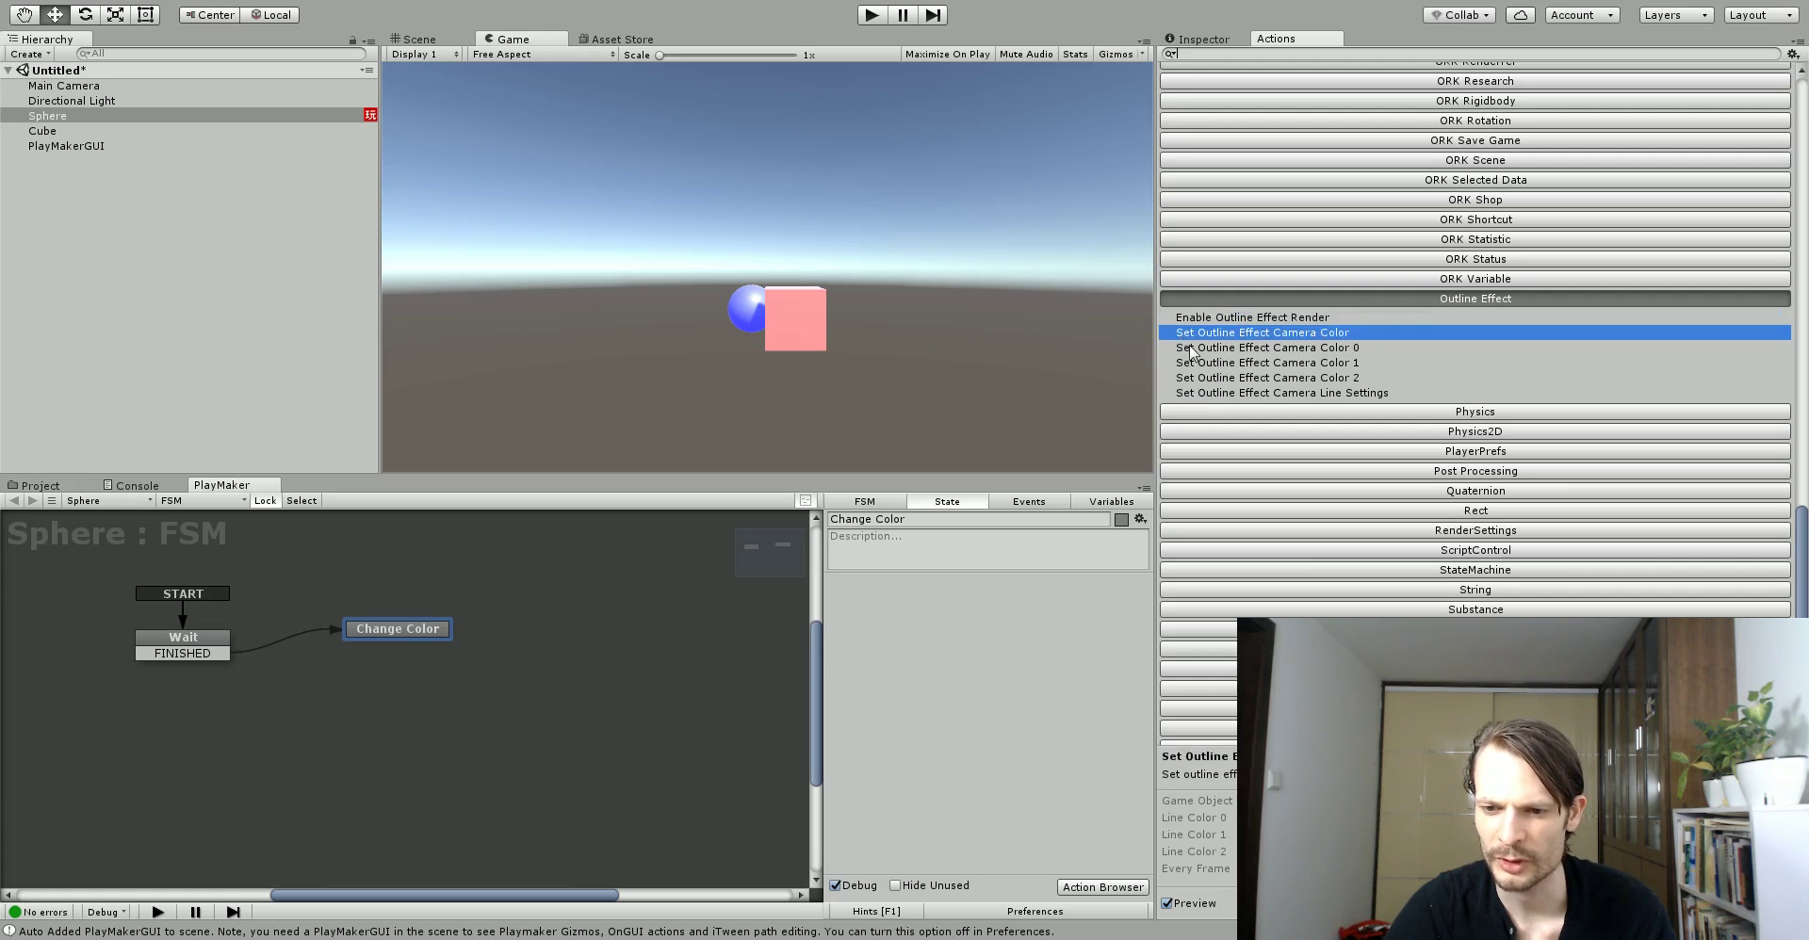
pyautogui.click(1192, 348)
pyautogui.click(1204, 363)
pyautogui.click(1210, 378)
pyautogui.click(1212, 392)
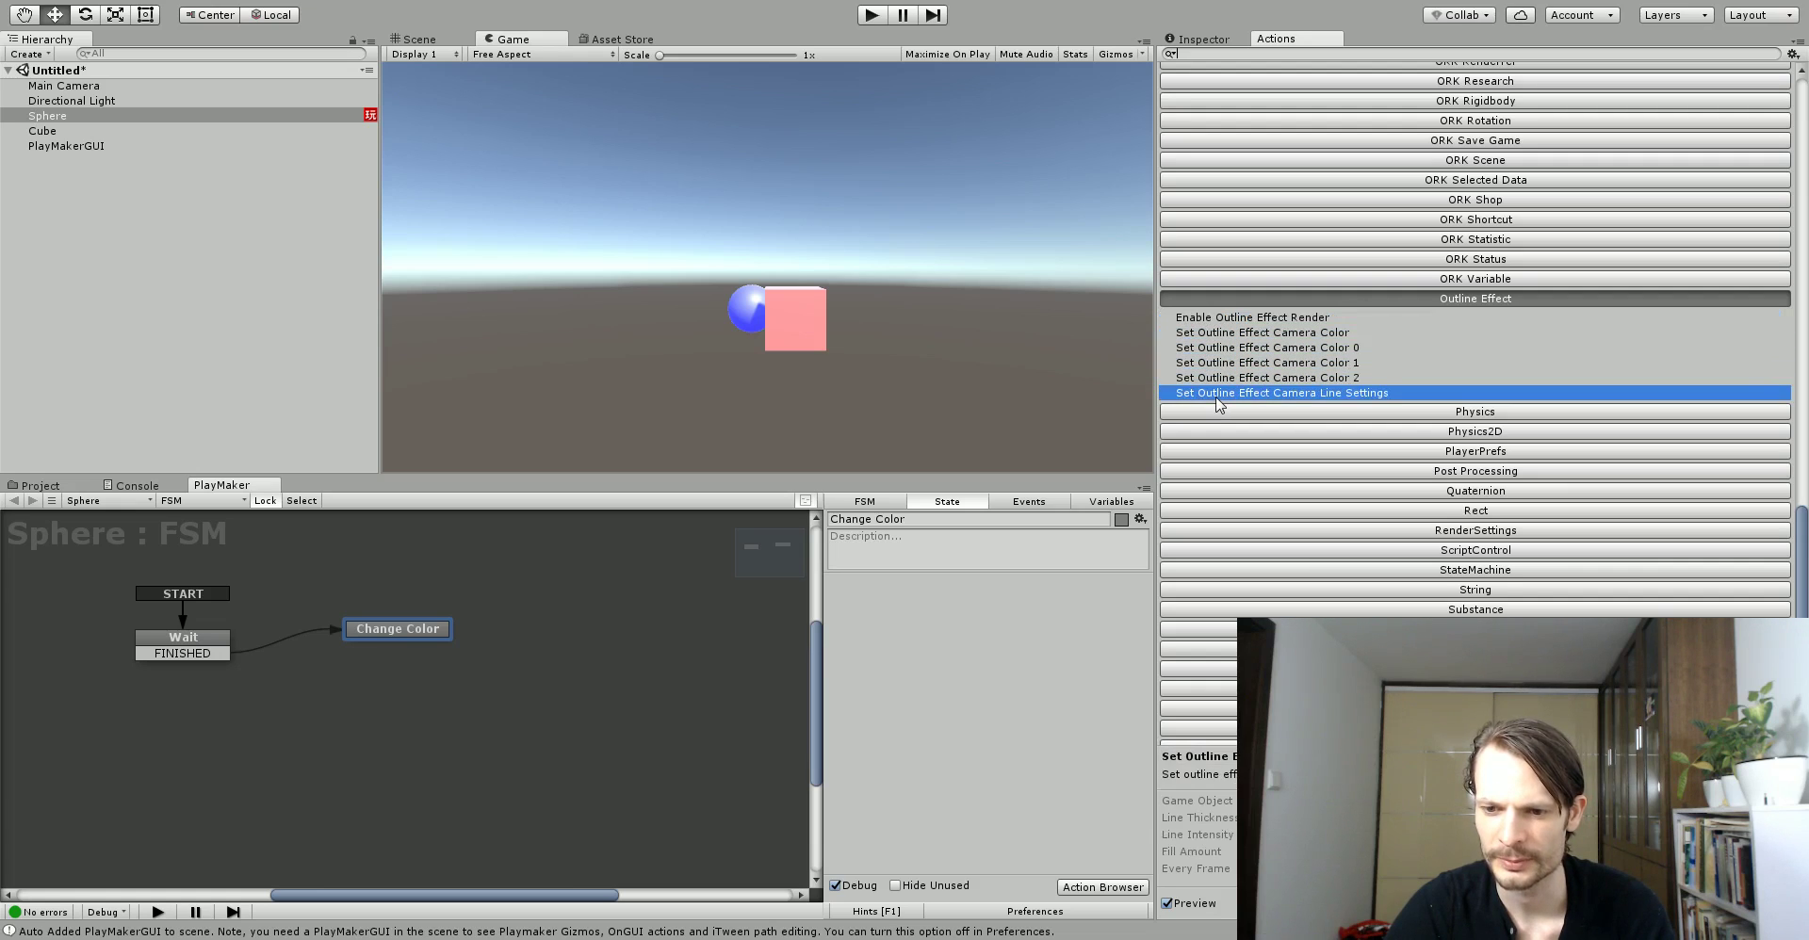
pyautogui.click(1220, 318)
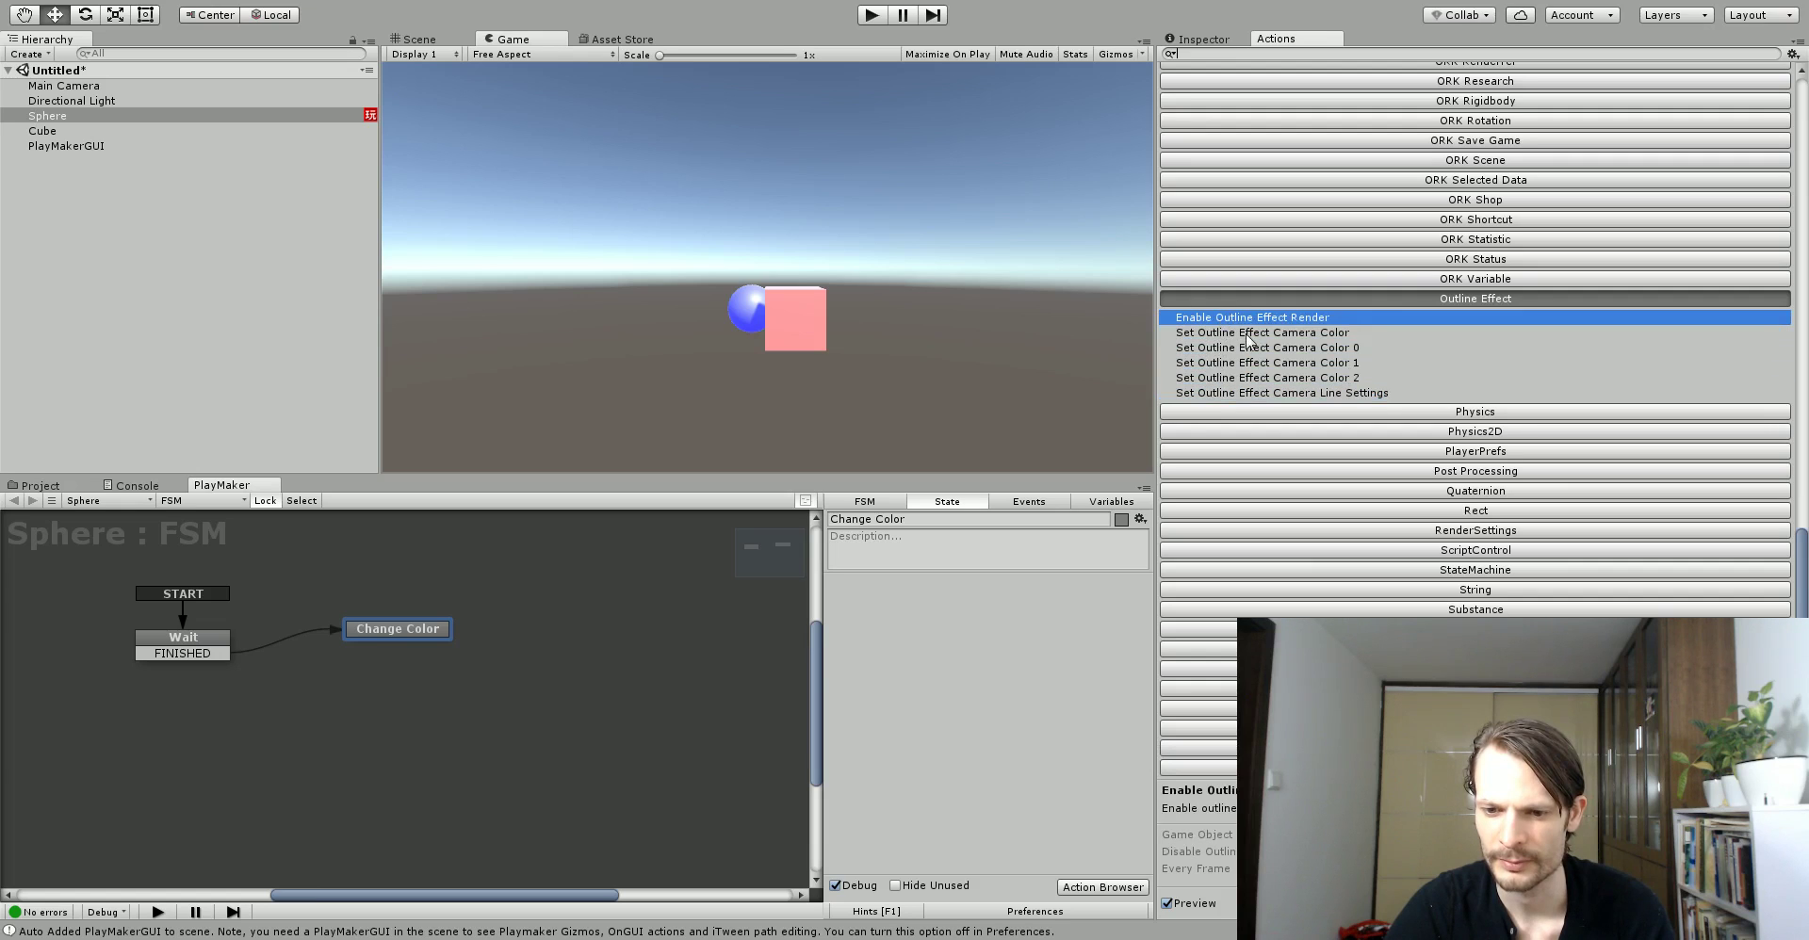
pyautogui.click(1294, 394)
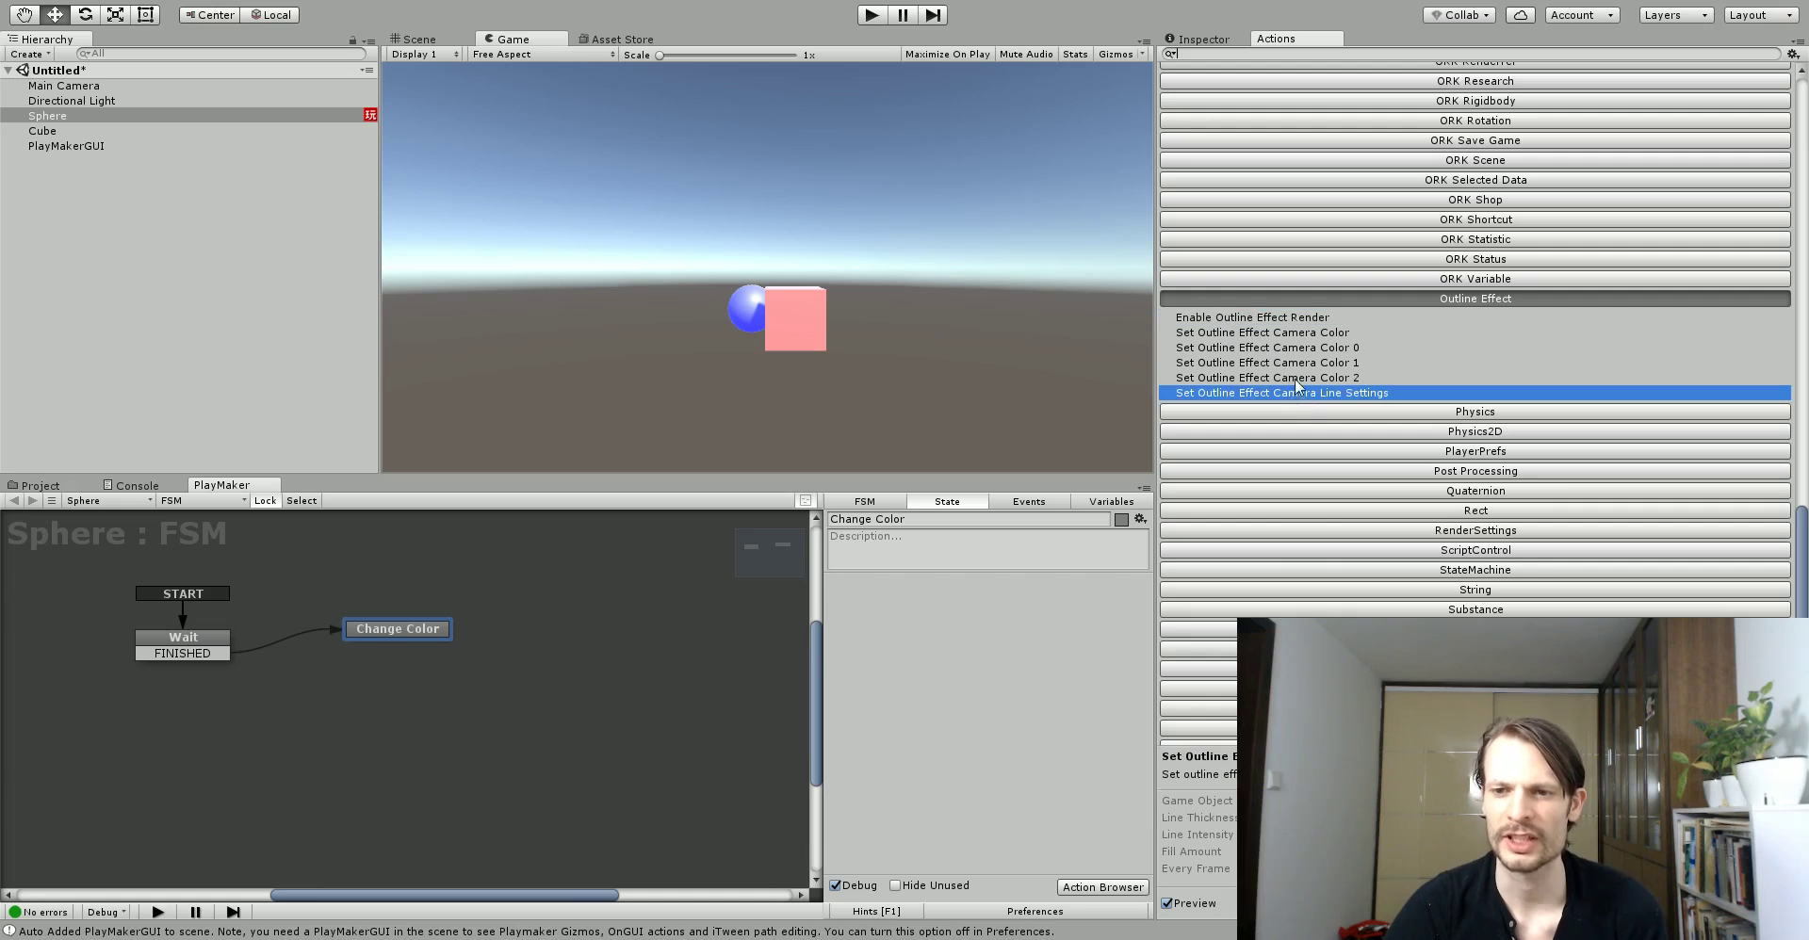
pyautogui.click(1295, 378)
pyautogui.click(1290, 364)
pyautogui.click(1280, 348)
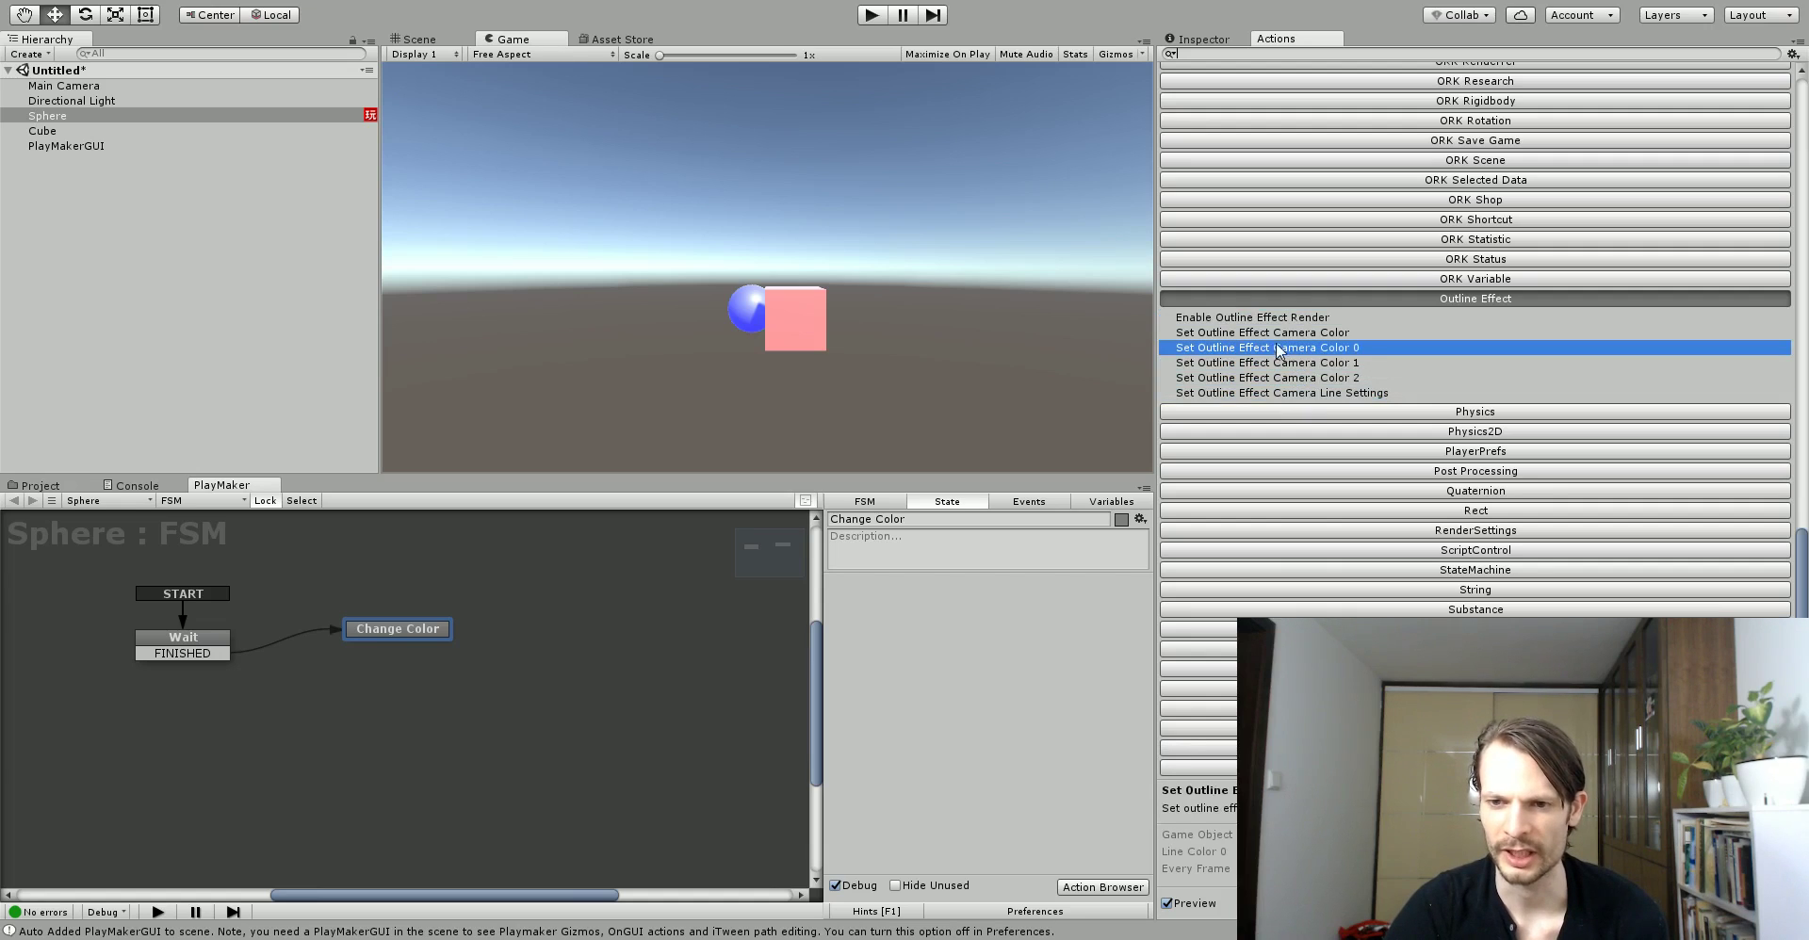
pyautogui.click(1271, 335)
pyautogui.click(1272, 318)
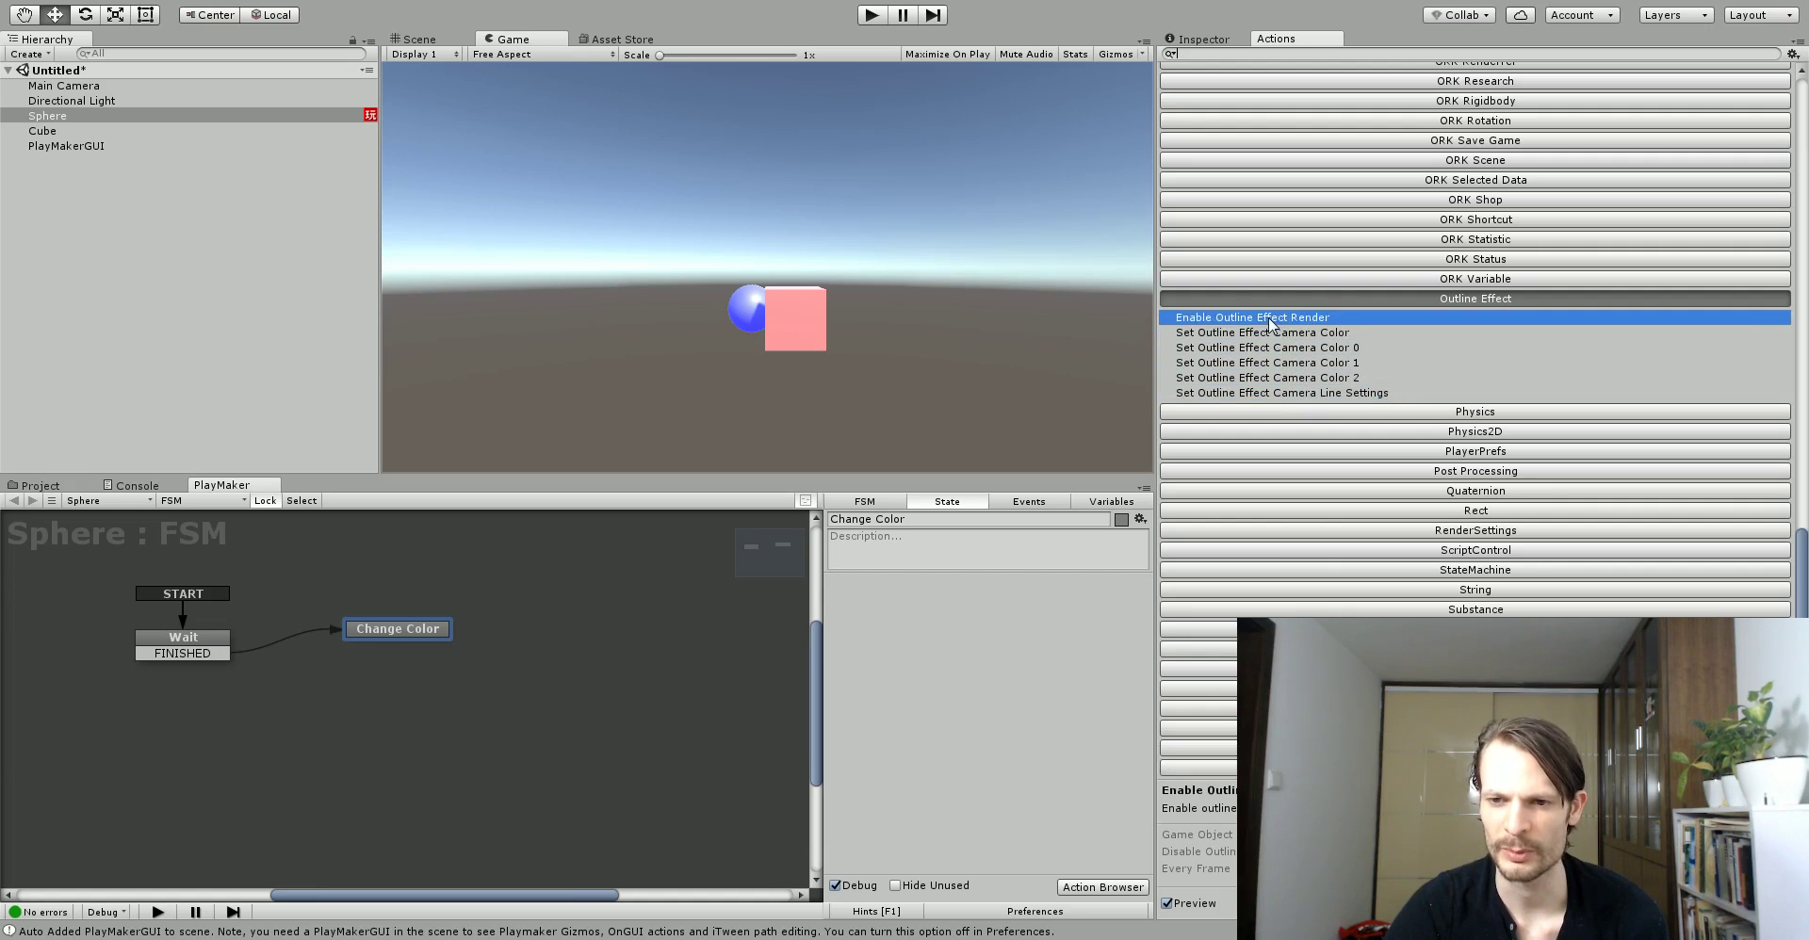
pyautogui.click(1278, 332)
pyautogui.click(1288, 348)
pyautogui.click(1294, 364)
pyautogui.click(1302, 394)
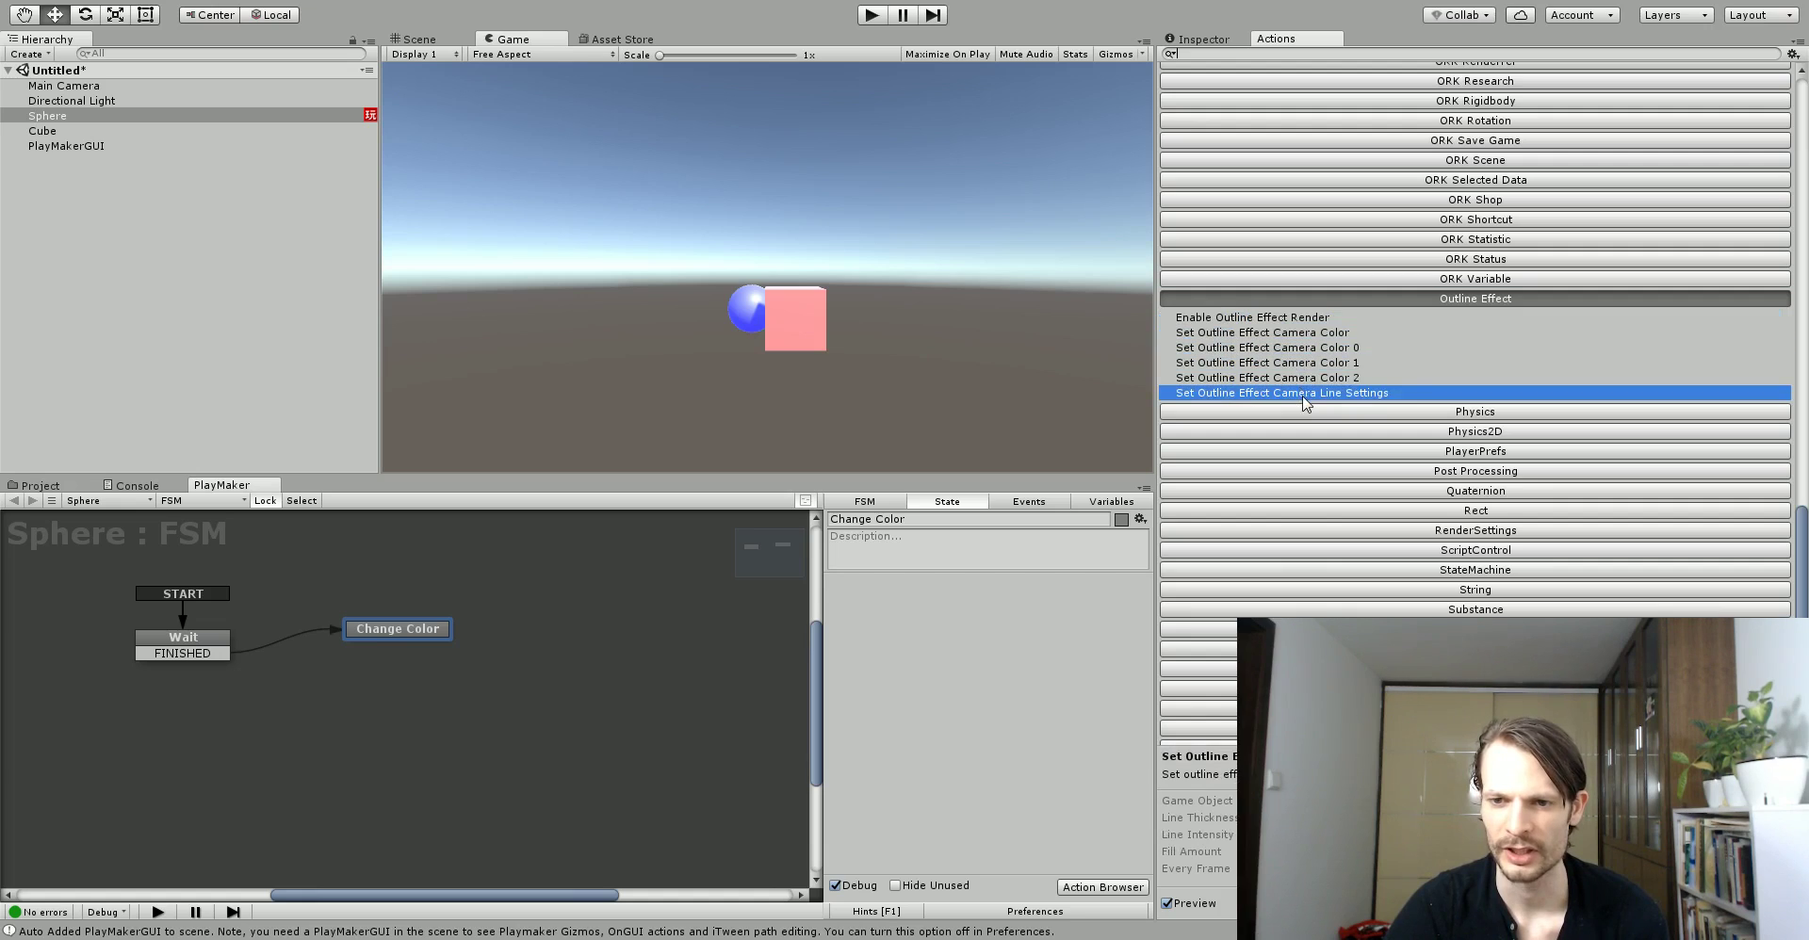
pyautogui.click(1265, 319)
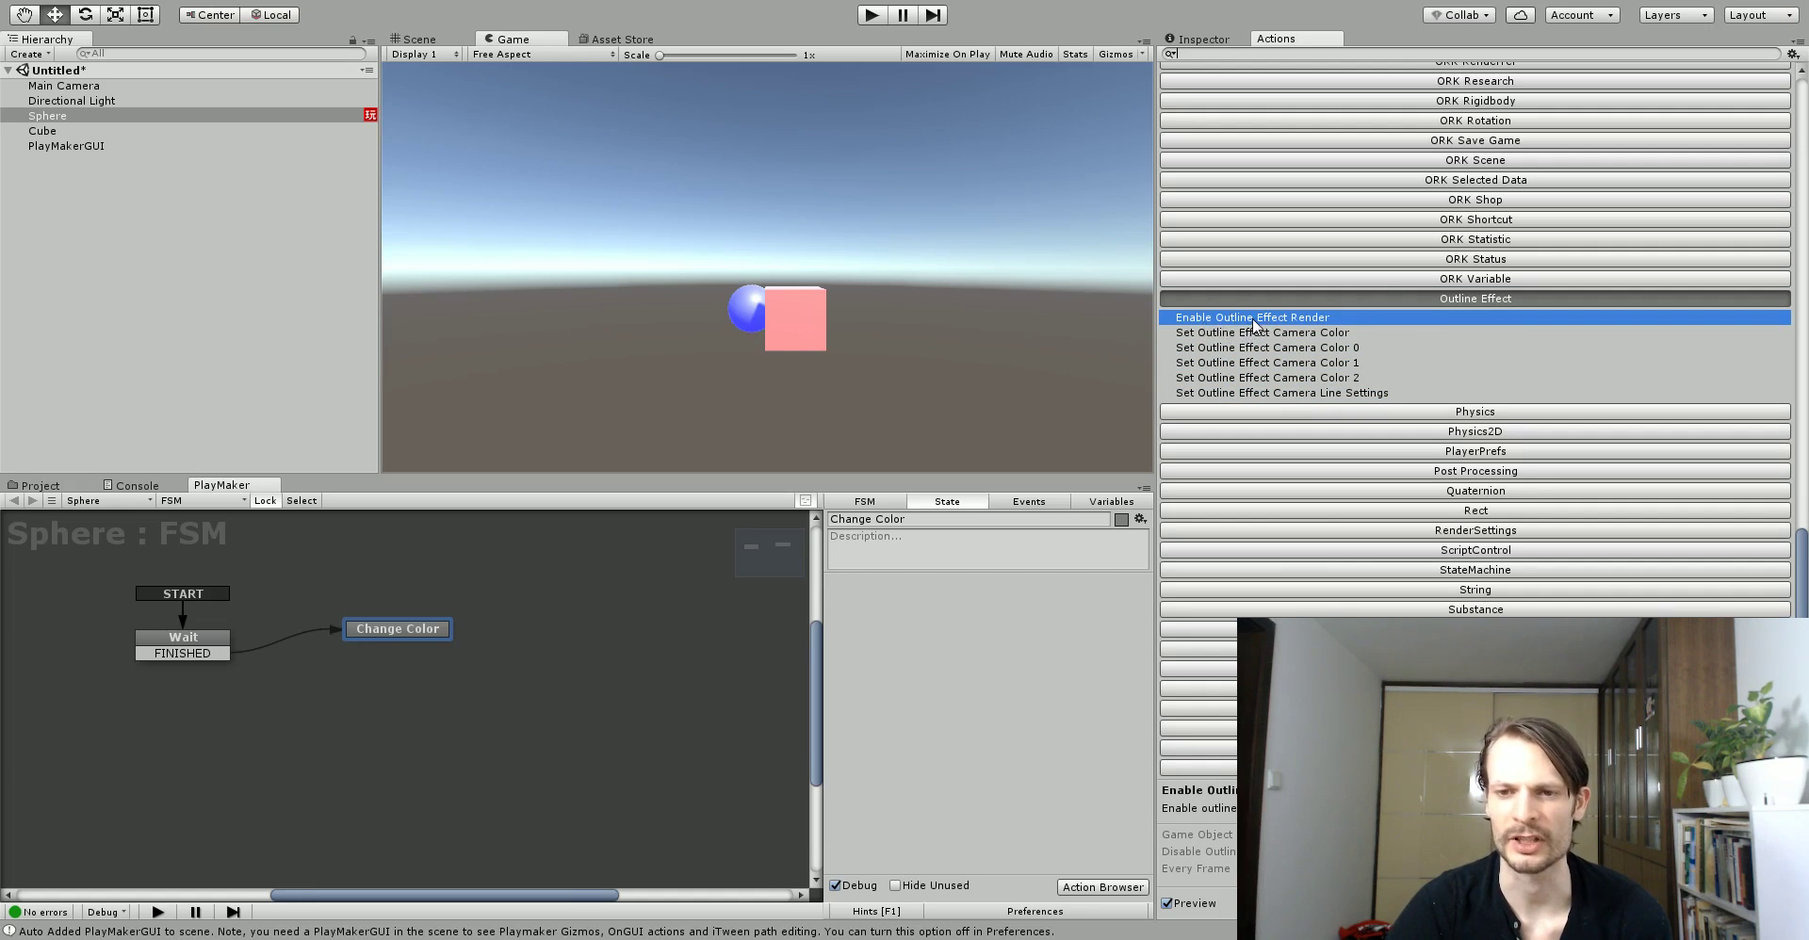
# - Rename the Change Color state as Enable or Disable
pyautogui.click(908, 521)
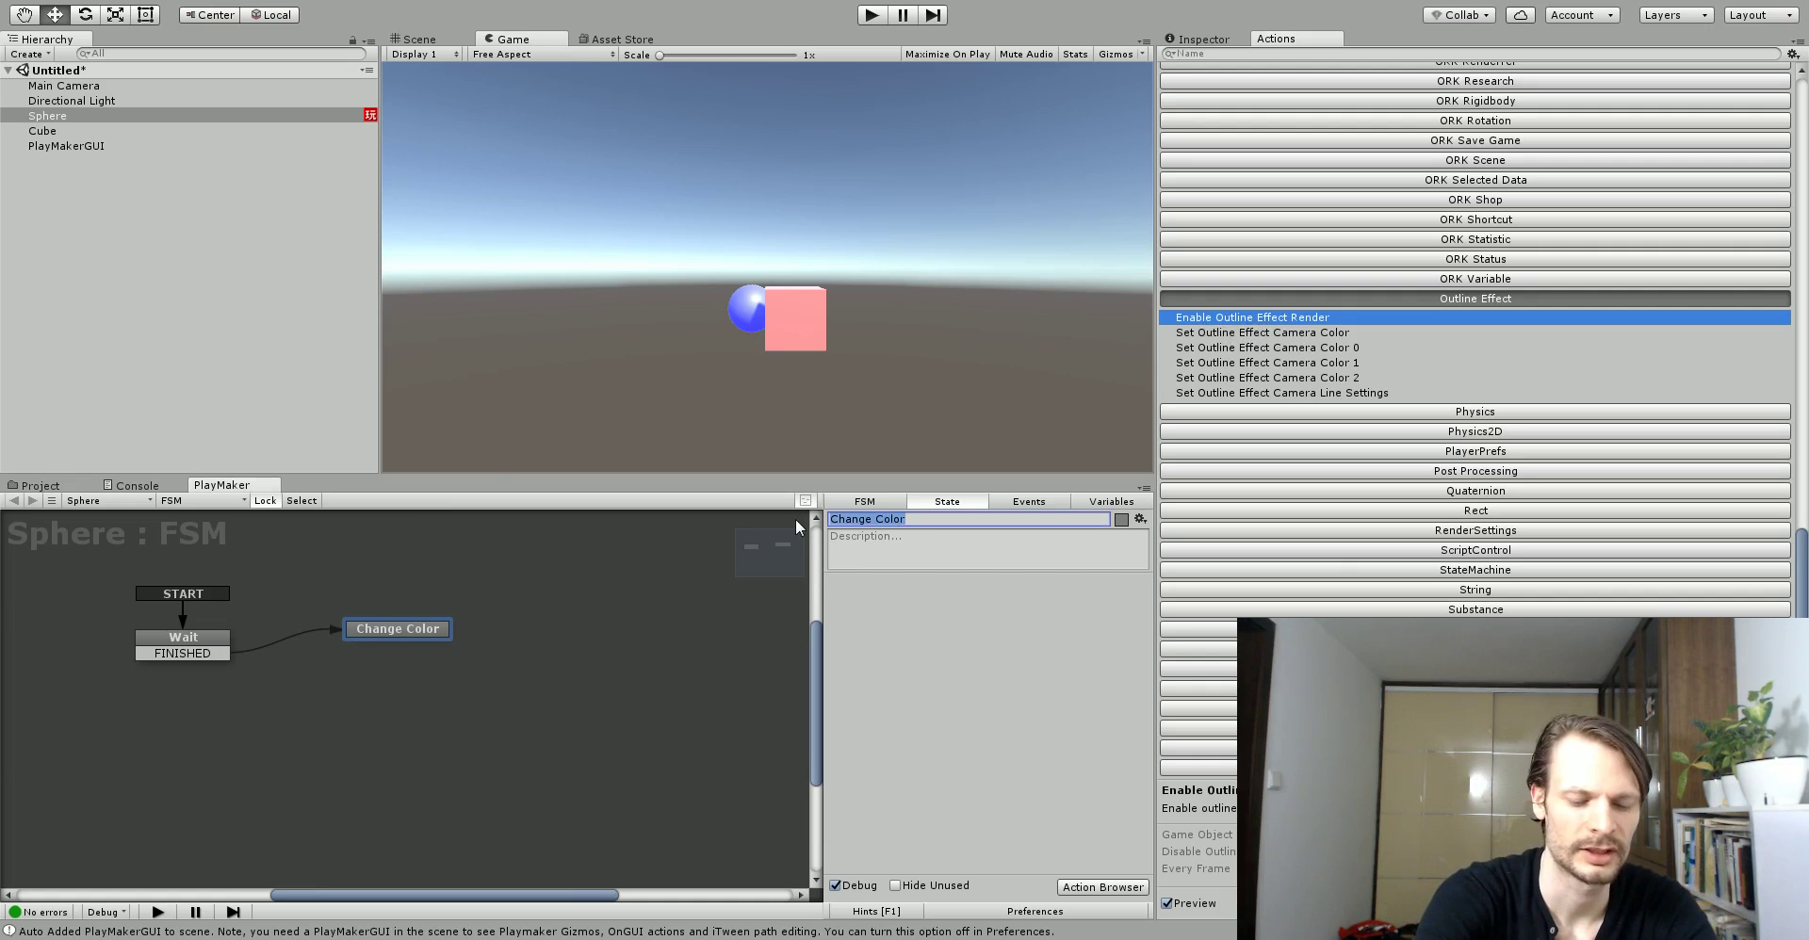
pyautogui.write('Enable o')
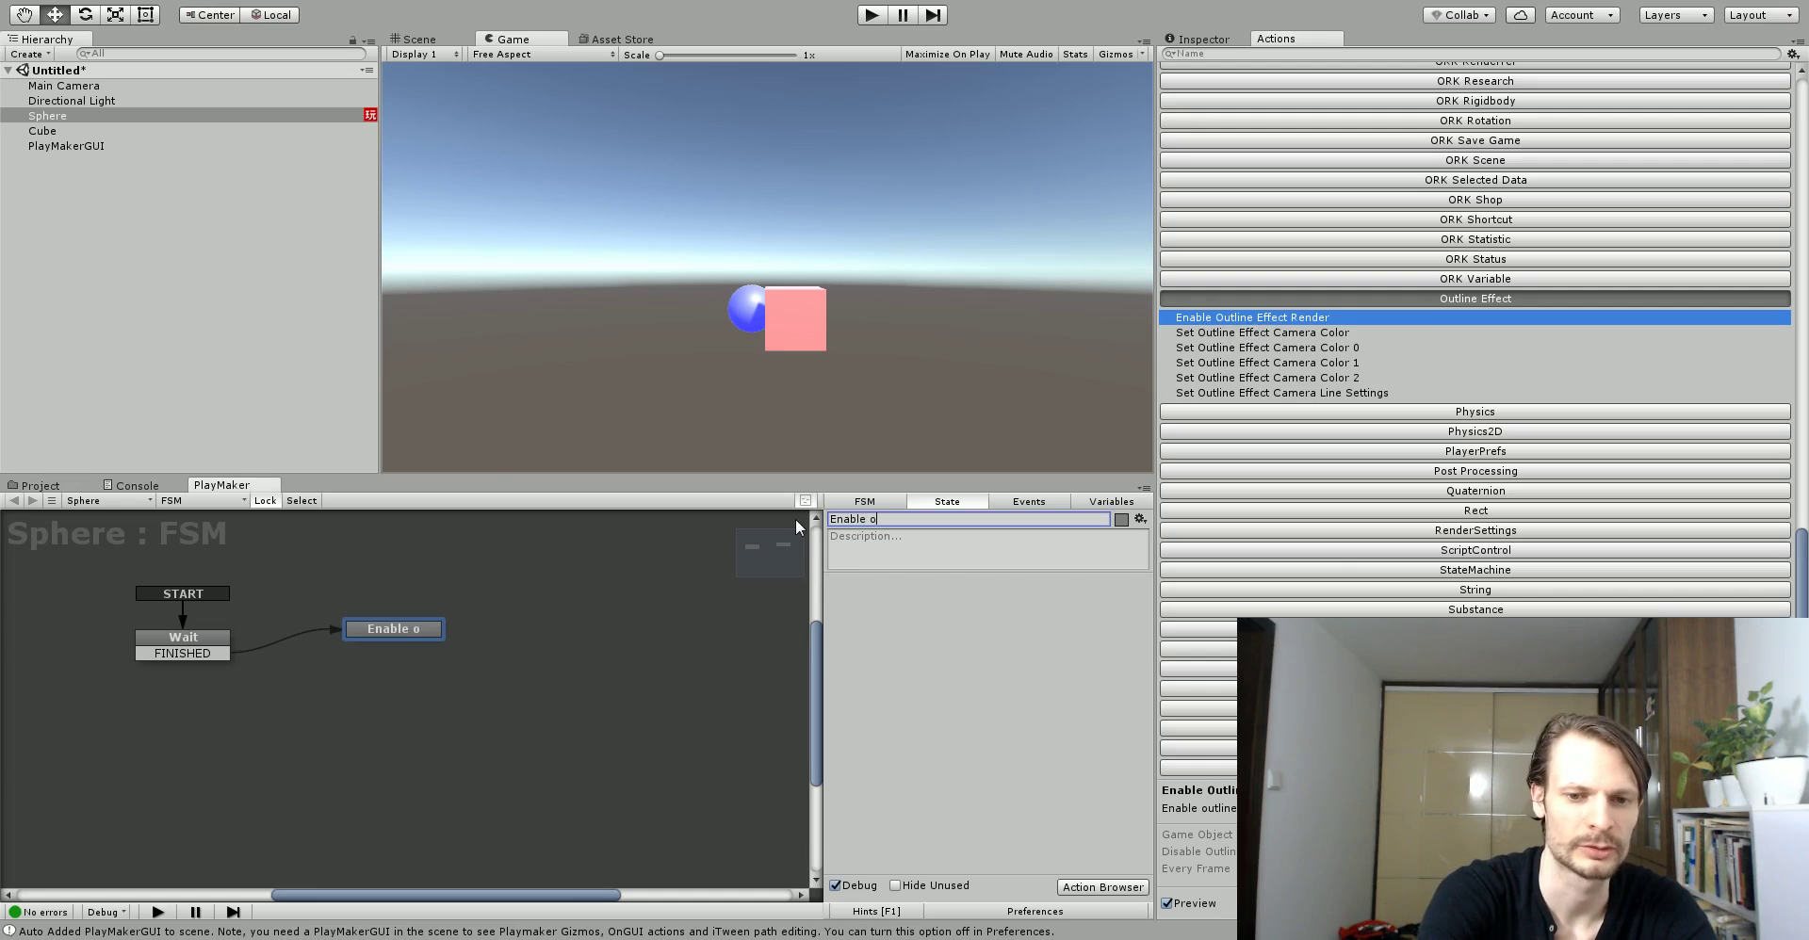
pyautogui.write('r Disable')
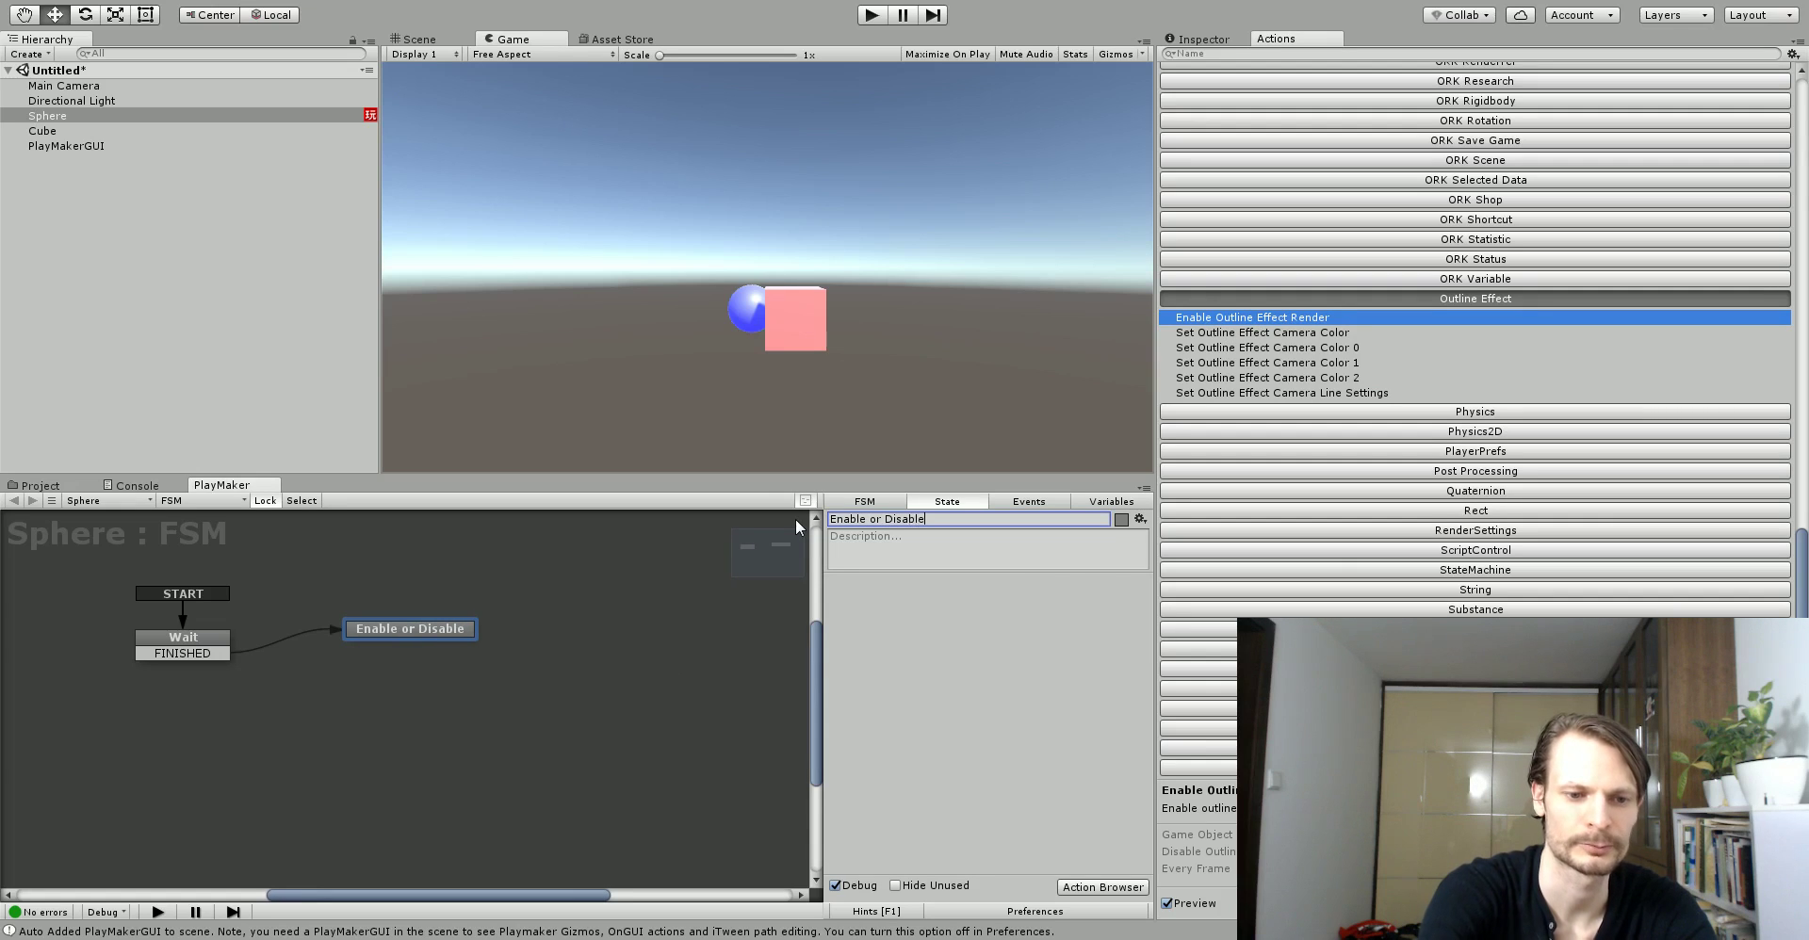
# - Add the Enable Outline Effect Render action to the Enable or Disable state and turn on Disable Outline Render
pyautogui.click(1255, 317)
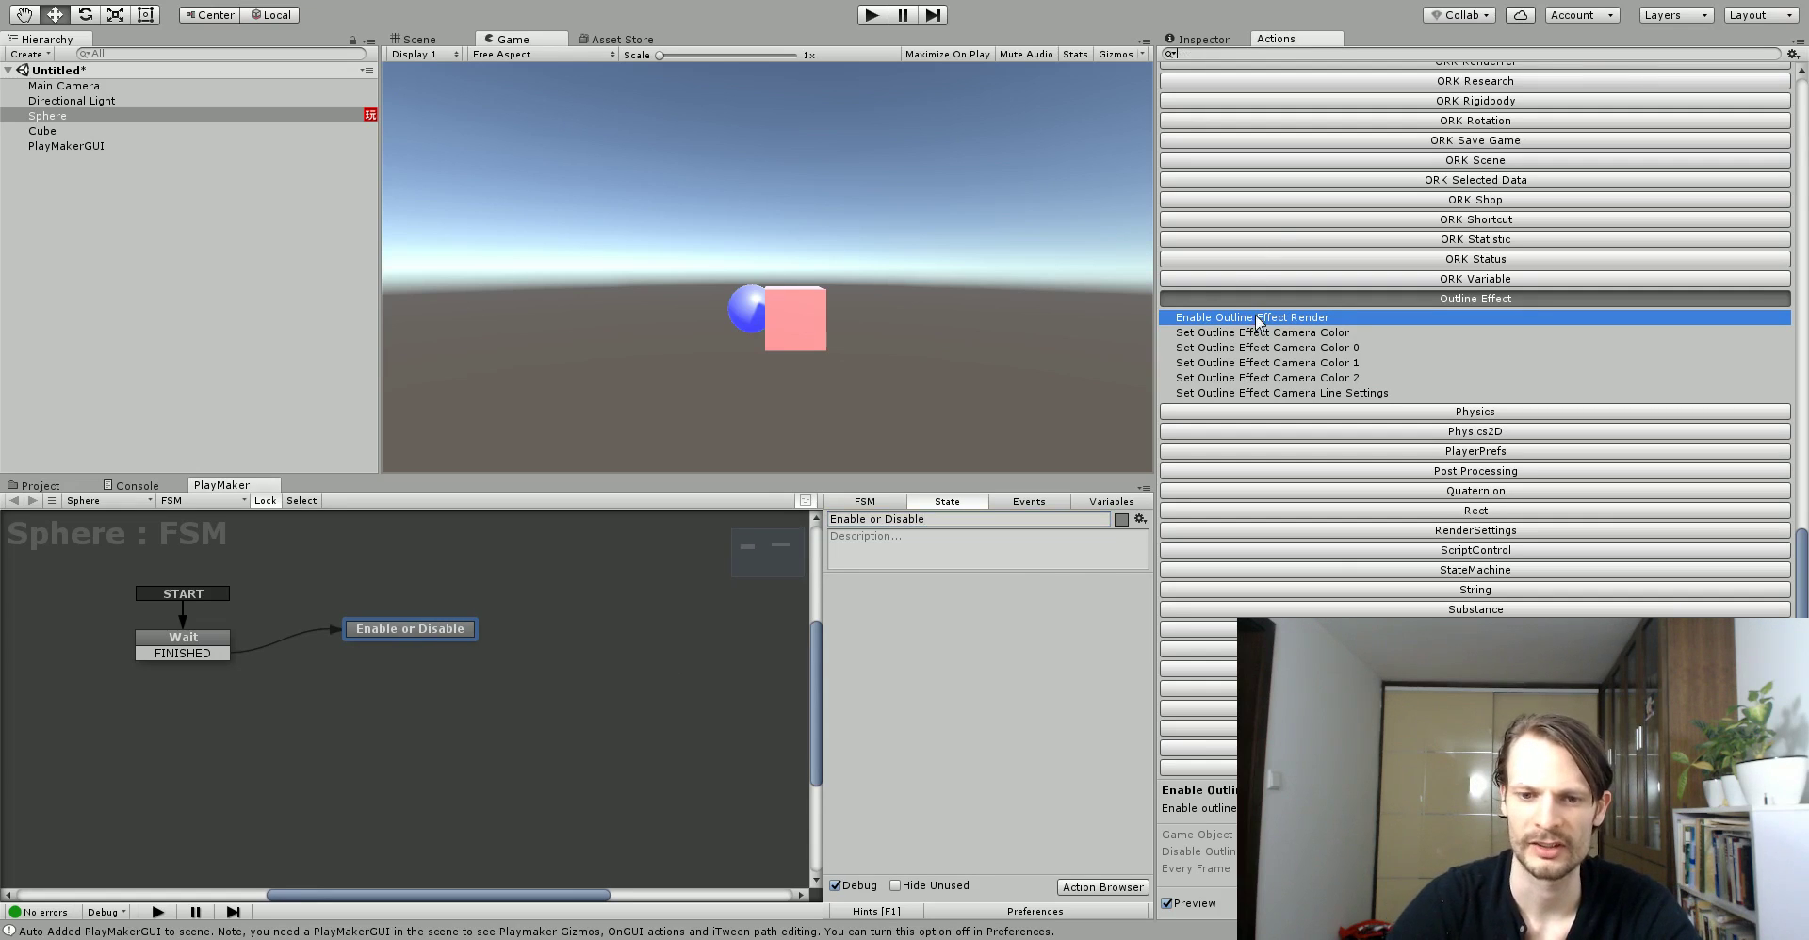
pyautogui.doubleClick(1255, 317)
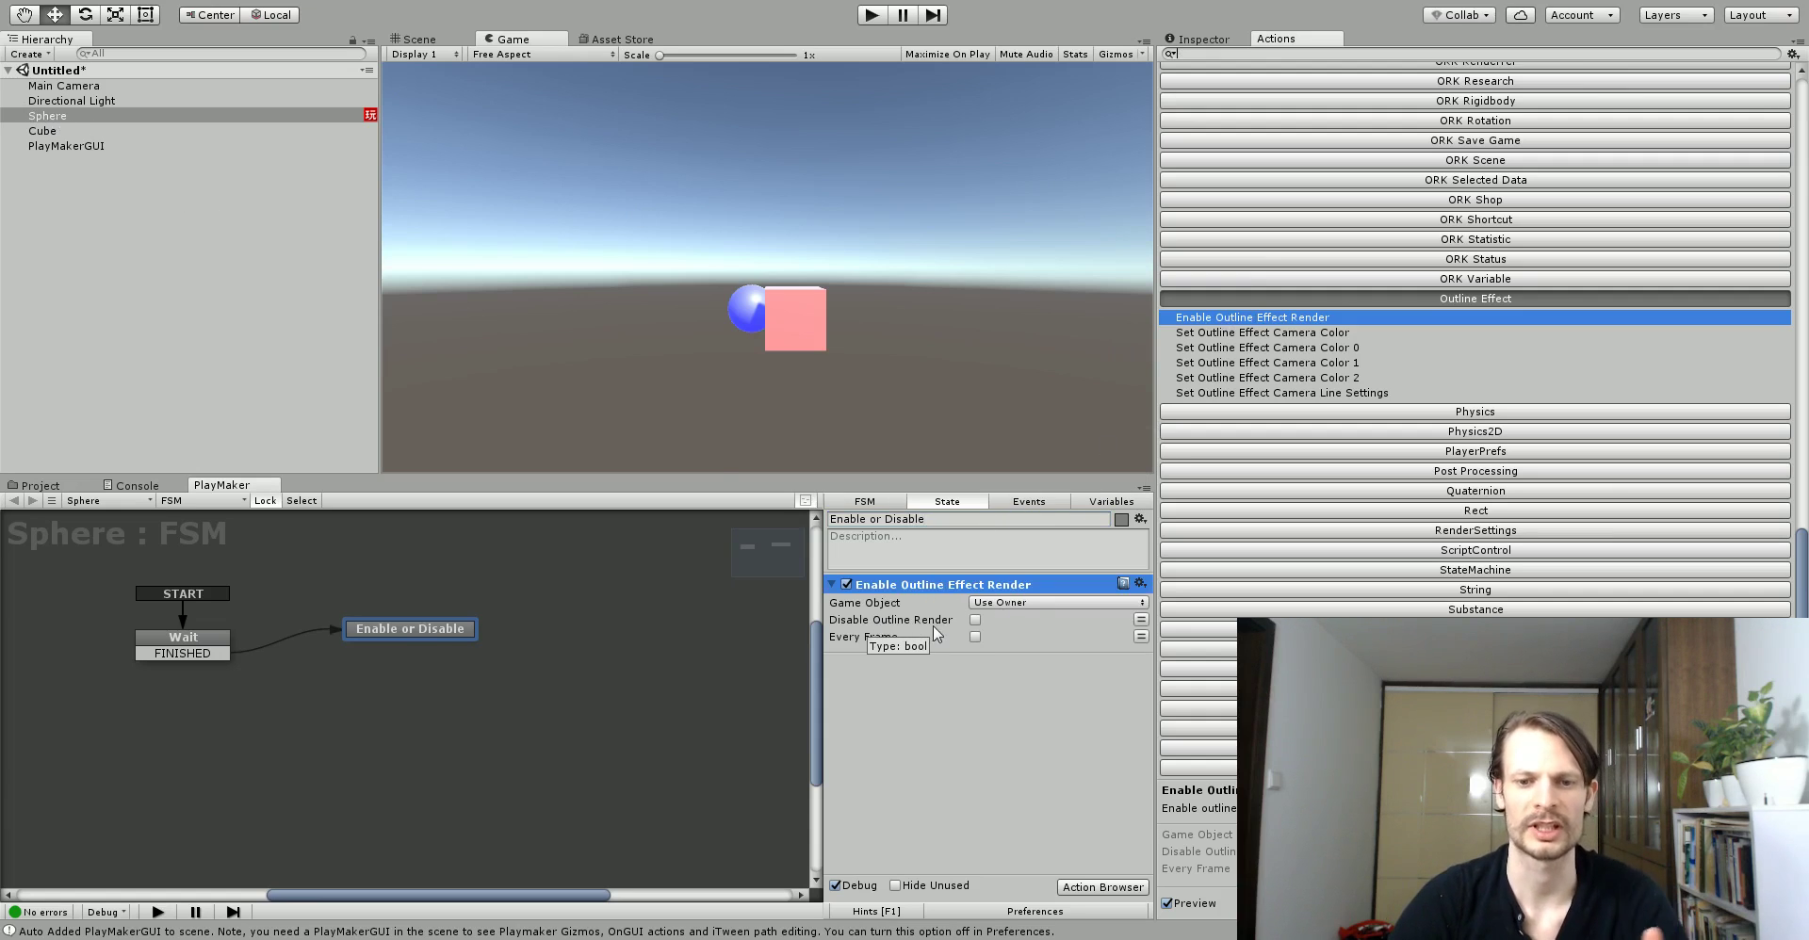
pyautogui.click(980, 620)
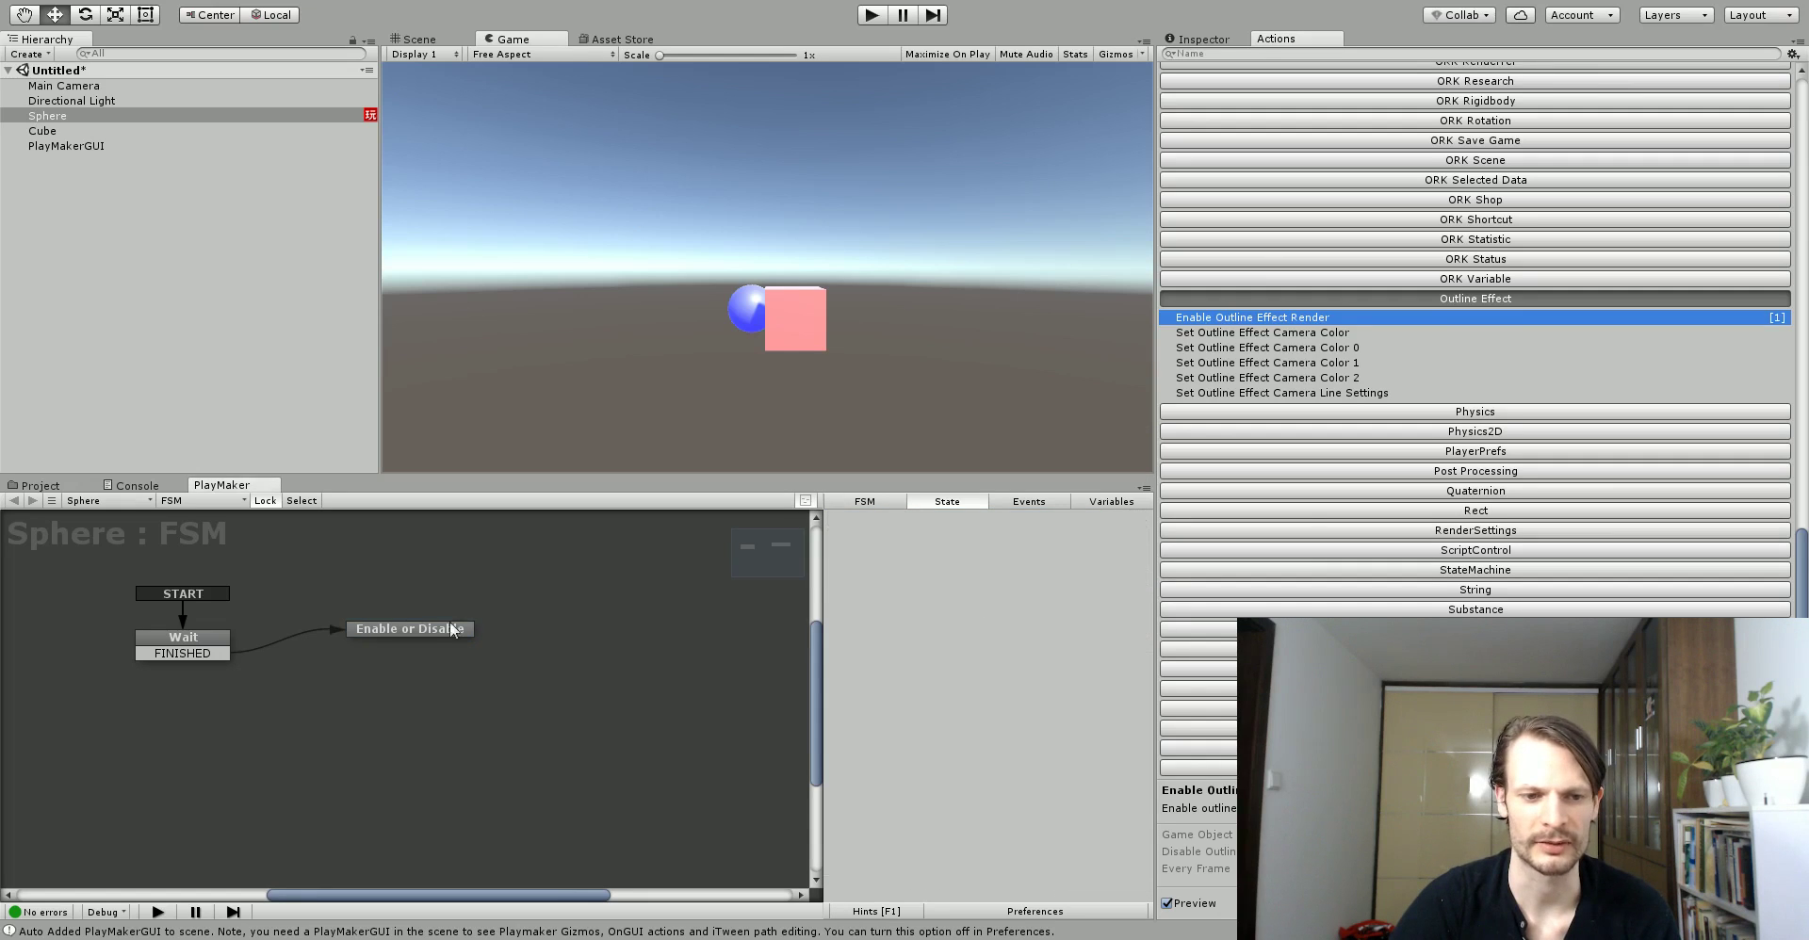
pyautogui.click(452, 629)
pyautogui.click(976, 620)
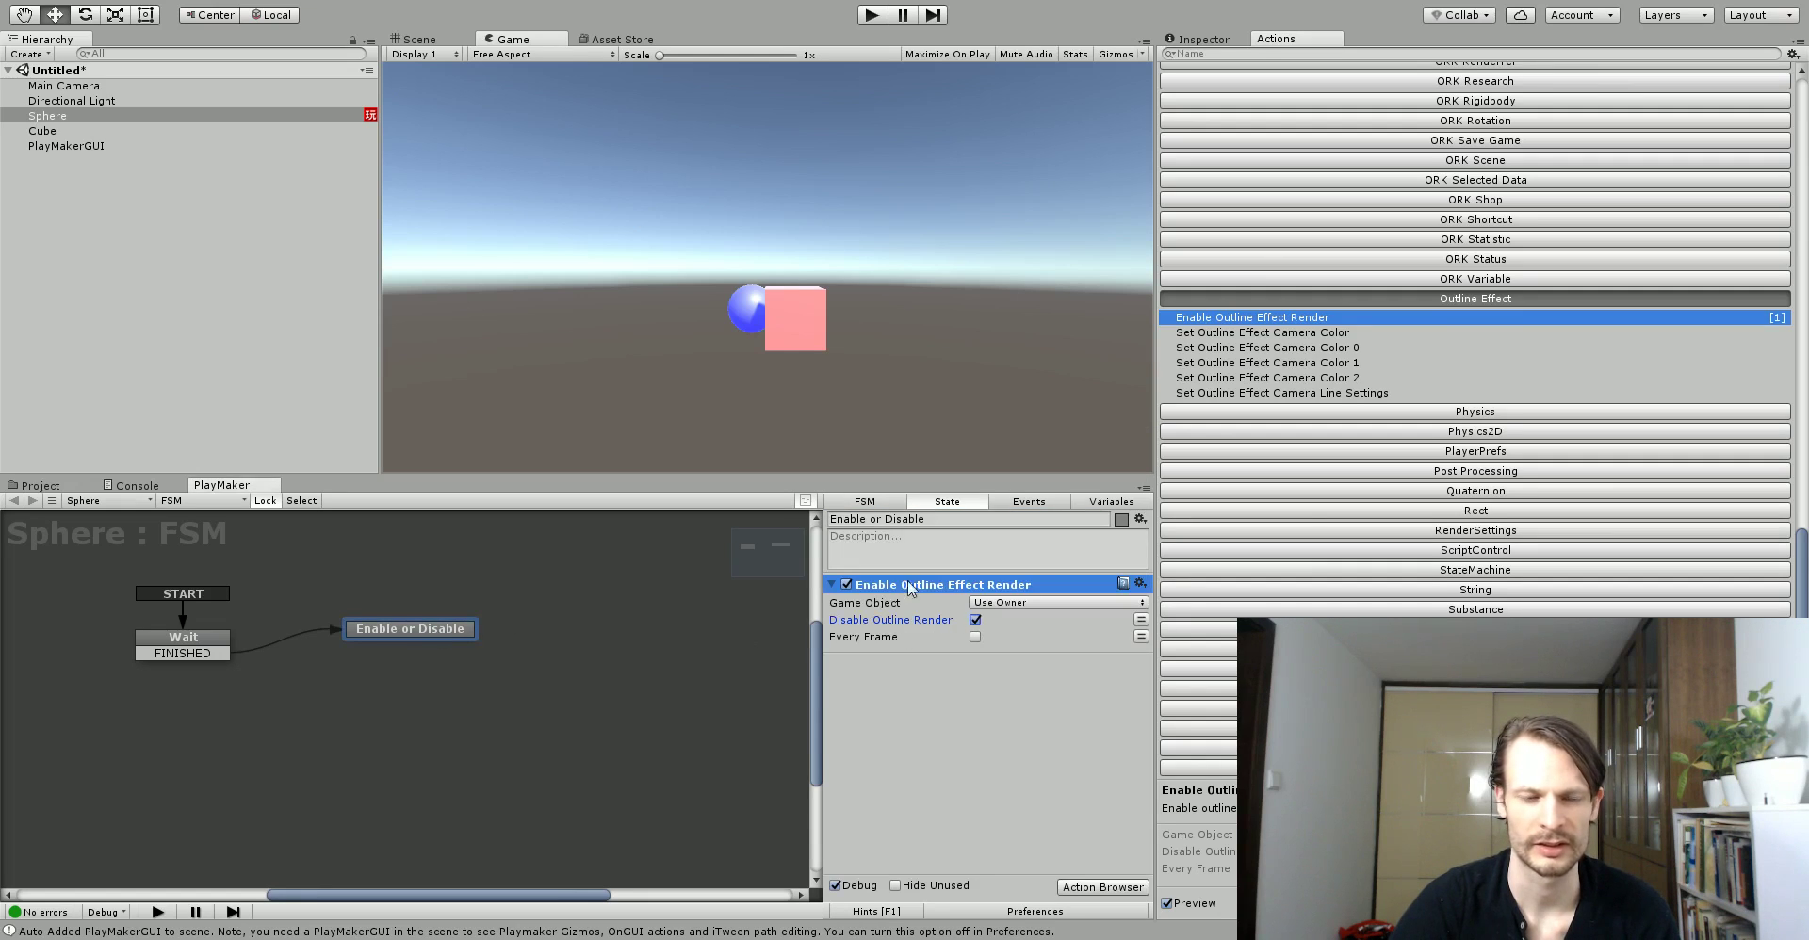
# - Run and stop the scene to test the outline action, and check the Wait state and the sphere's Outline component
pyautogui.click(870, 15)
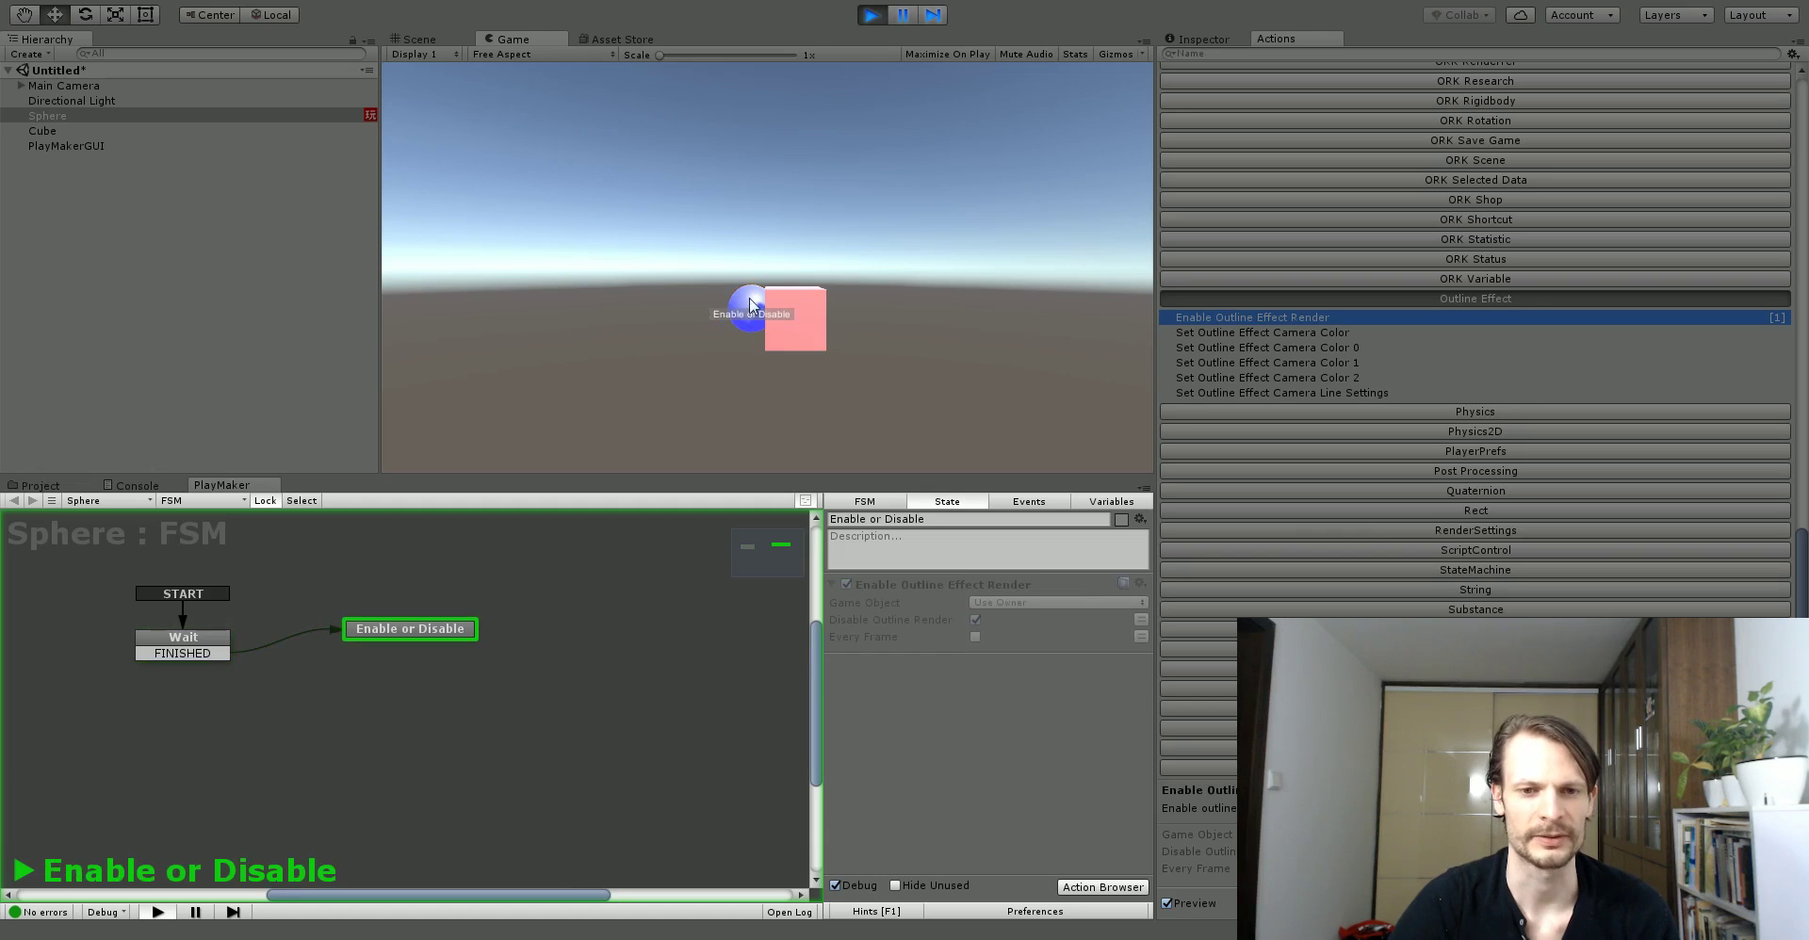
pyautogui.click(869, 17)
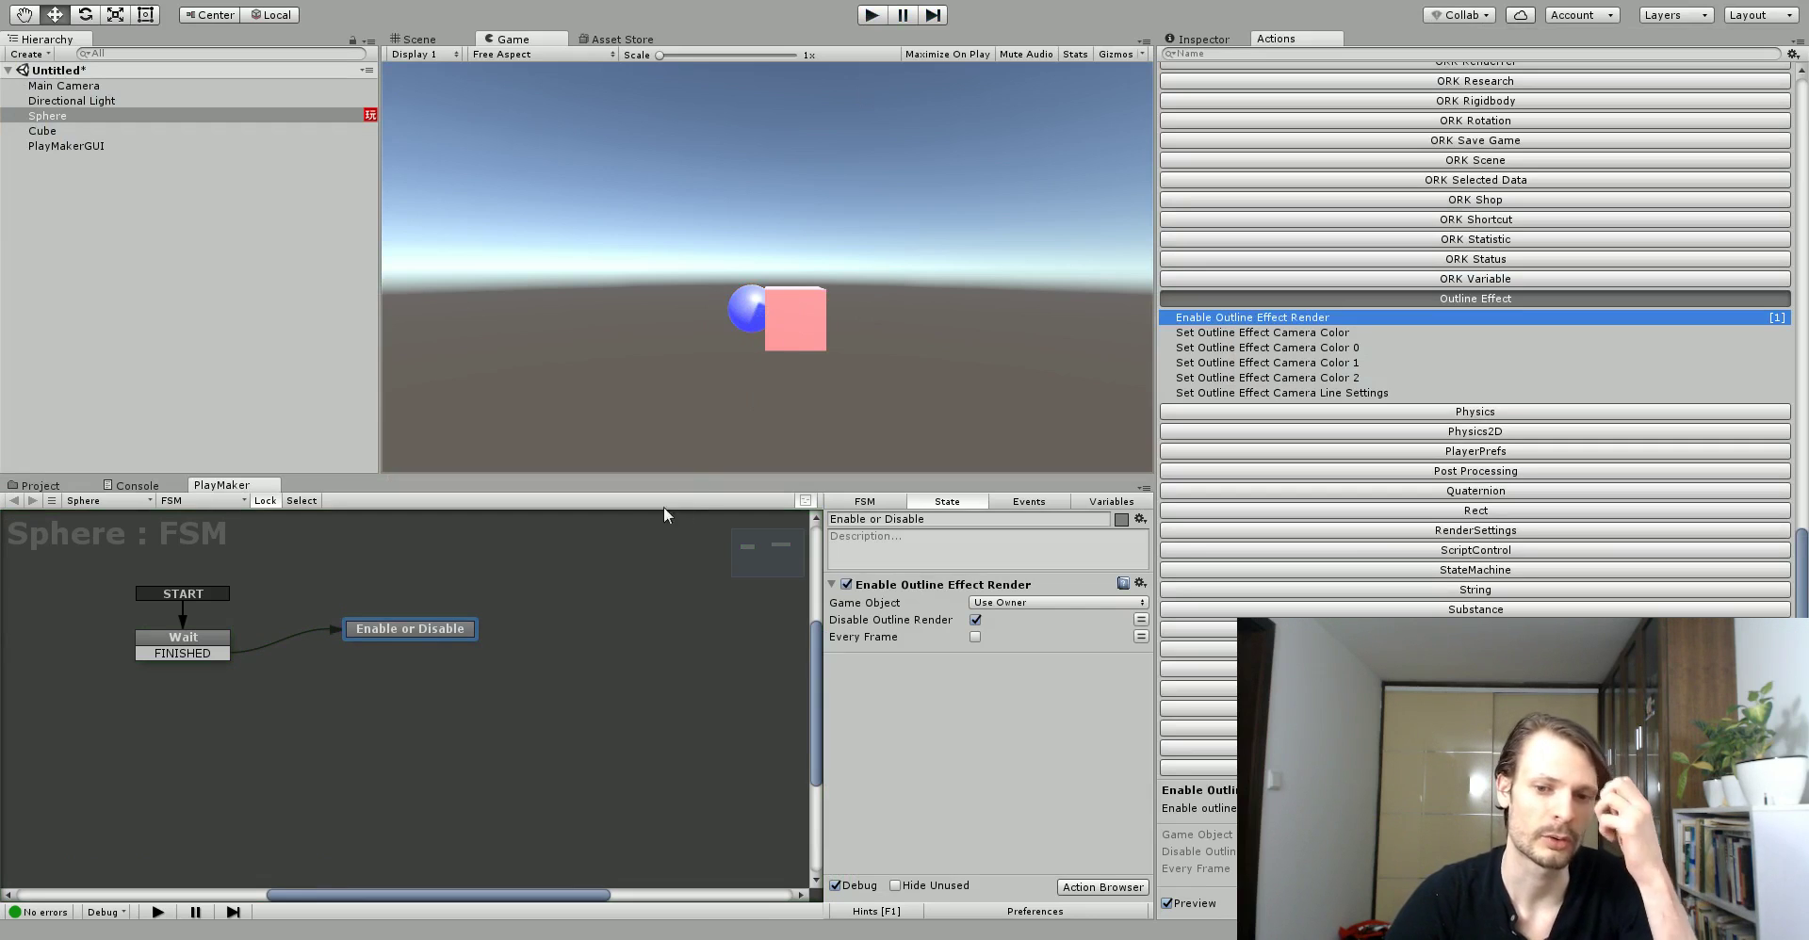
pyautogui.click(185, 638)
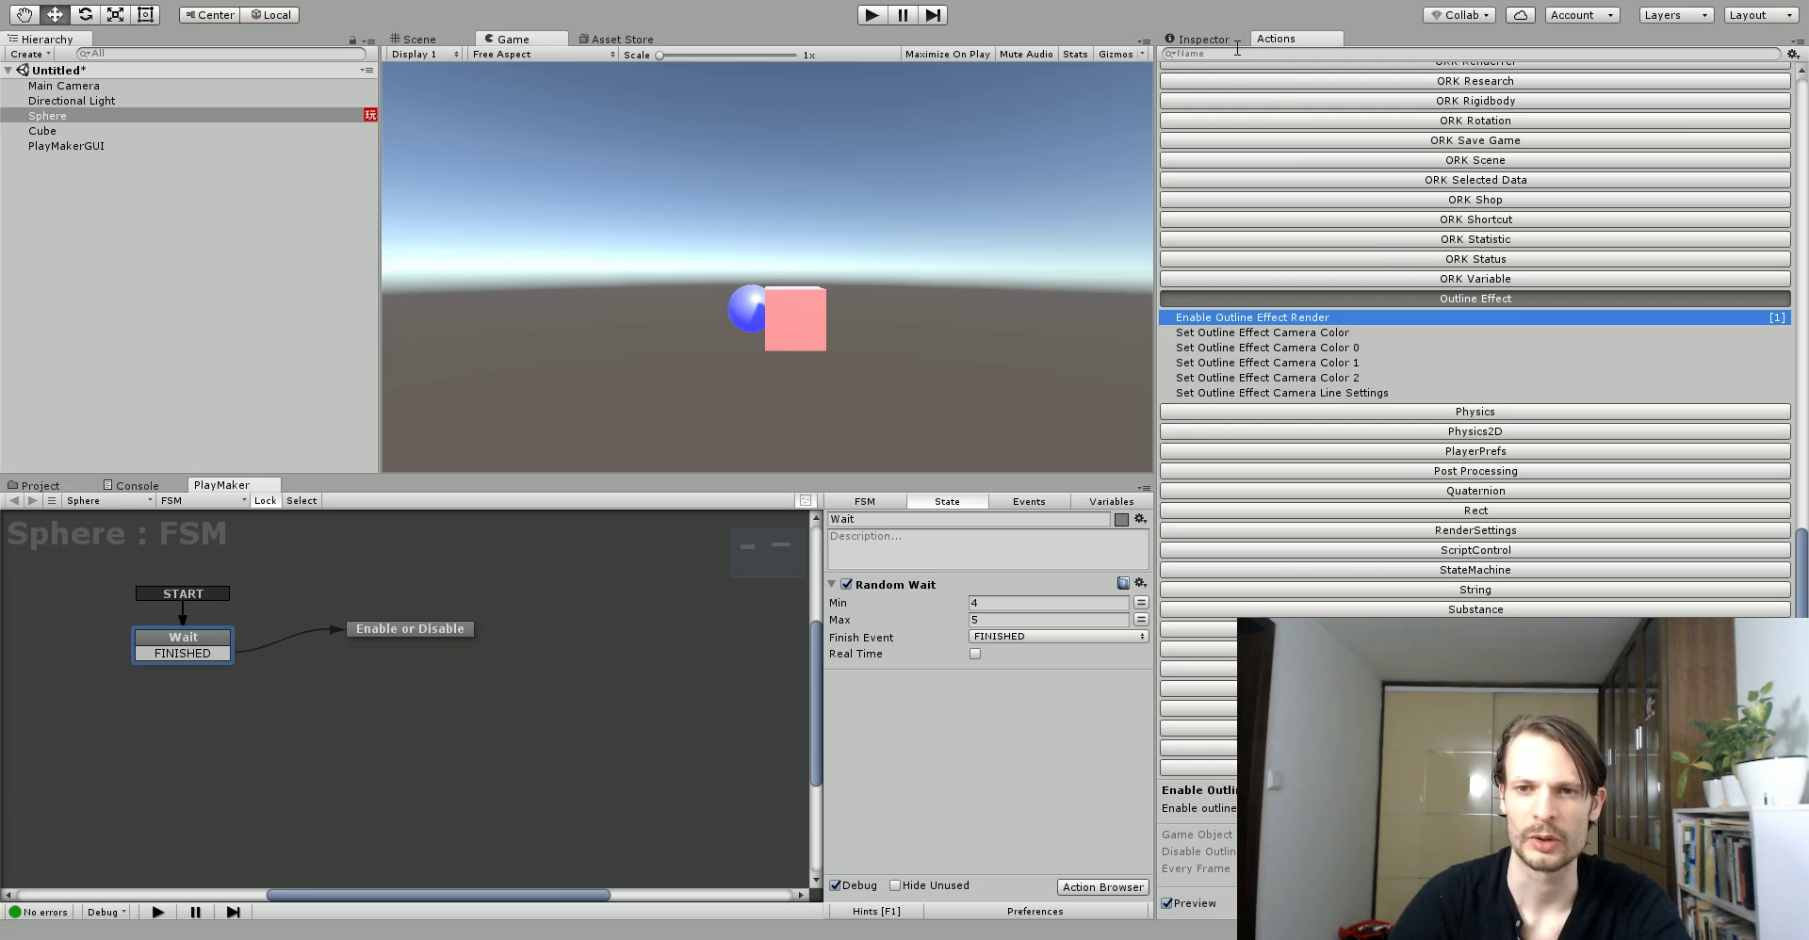
pyautogui.click(1204, 39)
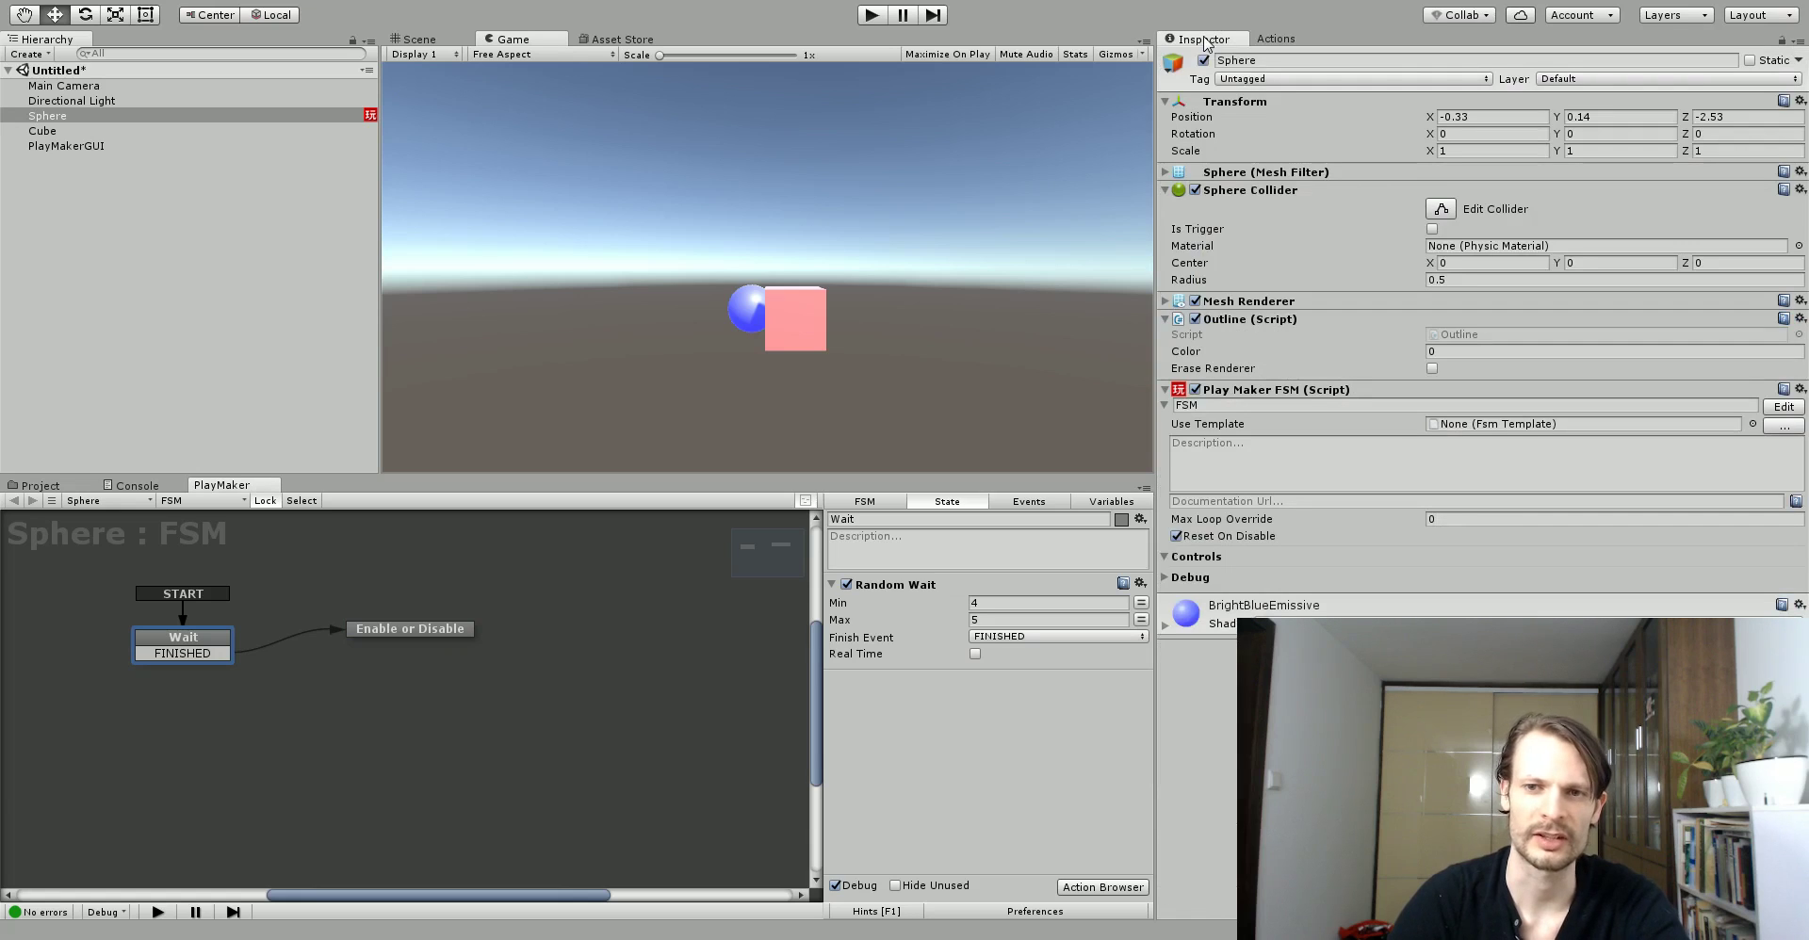
# - Look through the Set Outline Effect Camera Color actions, including the separate ones for Color 0, 1 and 2
pyautogui.click(1274, 40)
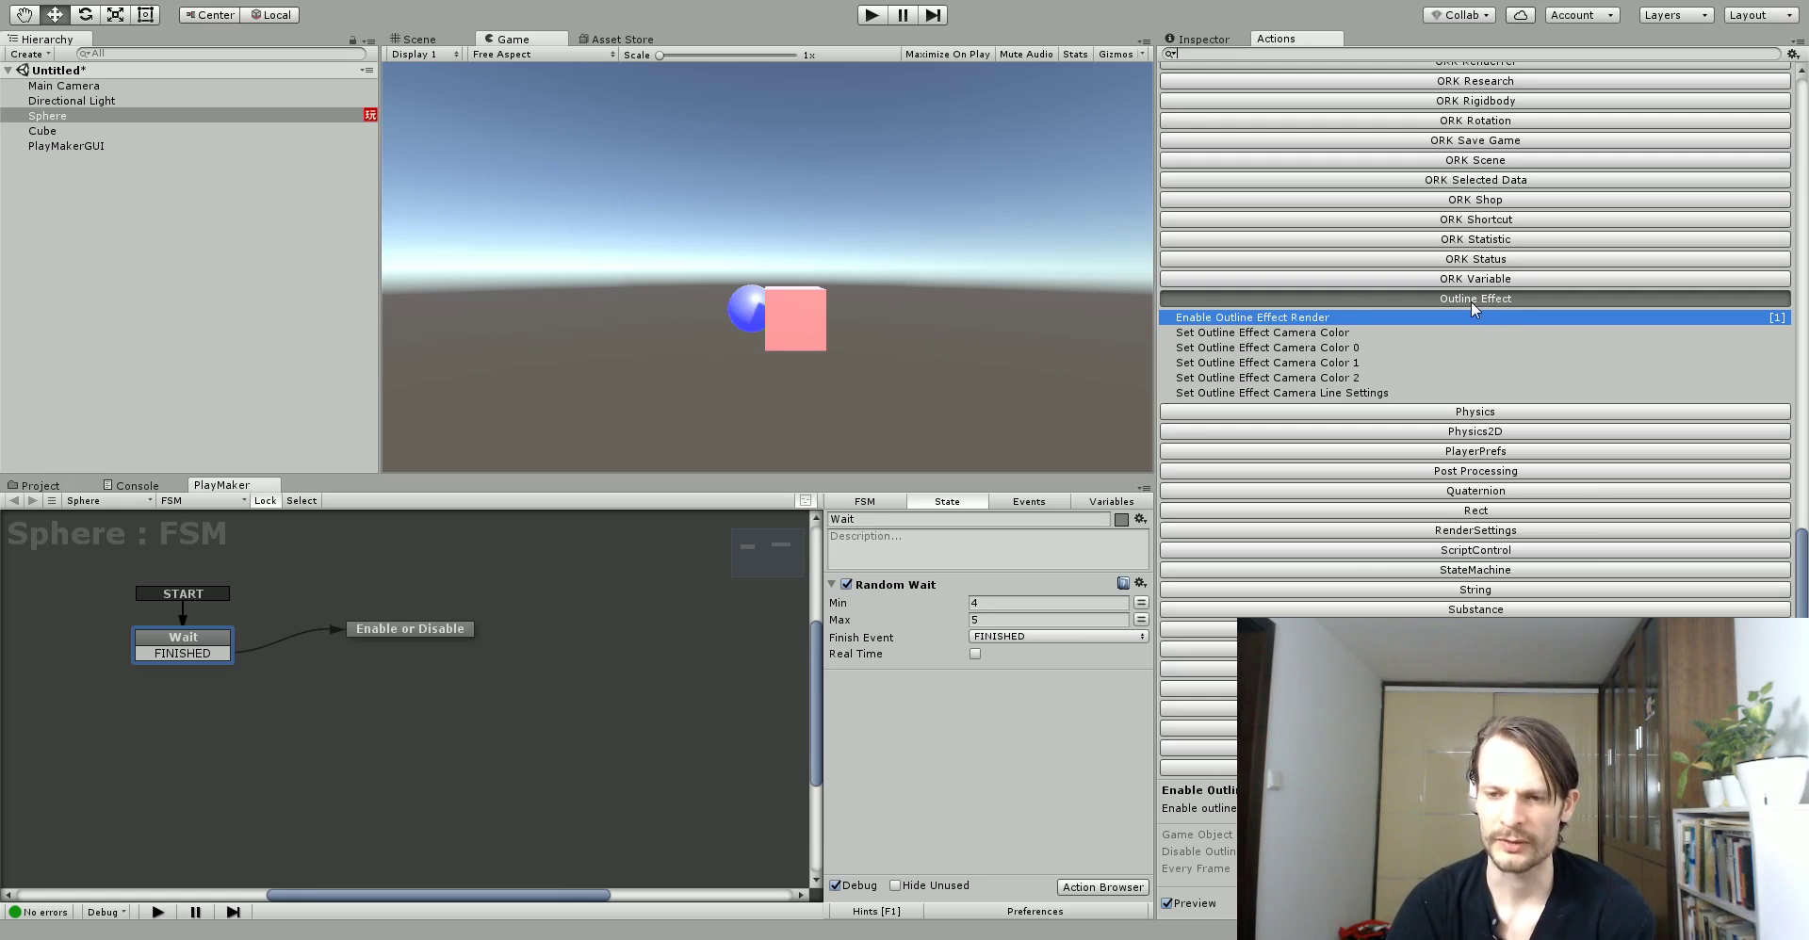
pyautogui.click(1328, 333)
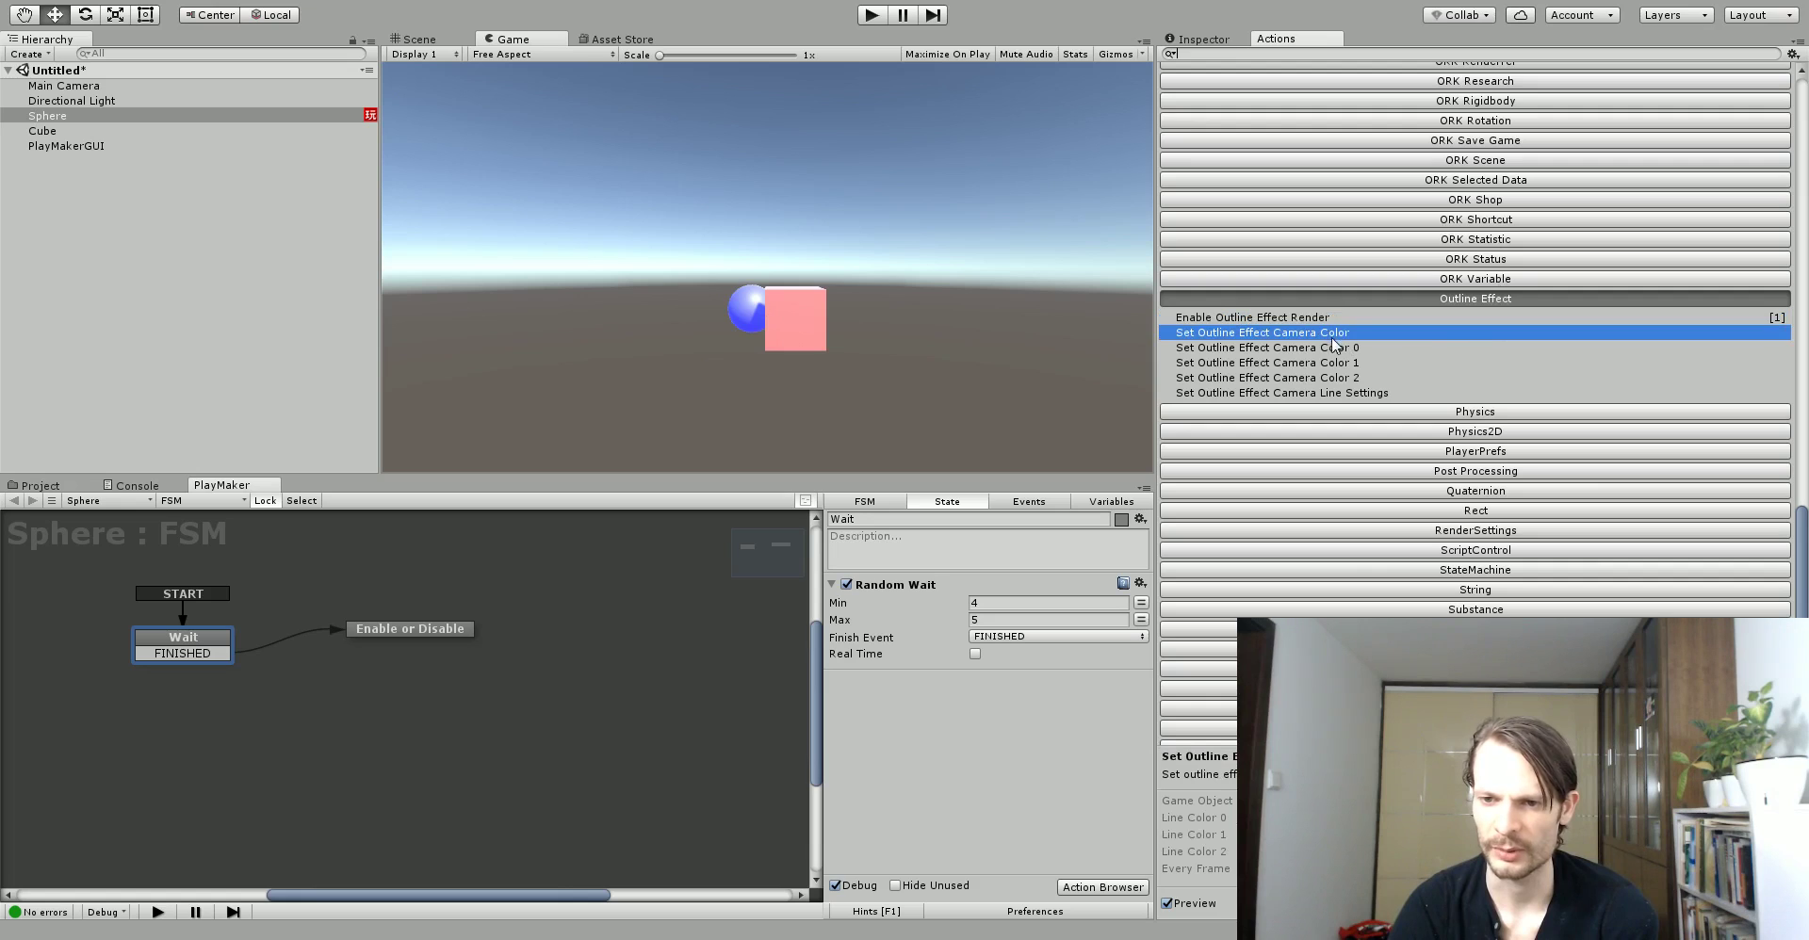
pyautogui.click(1220, 348)
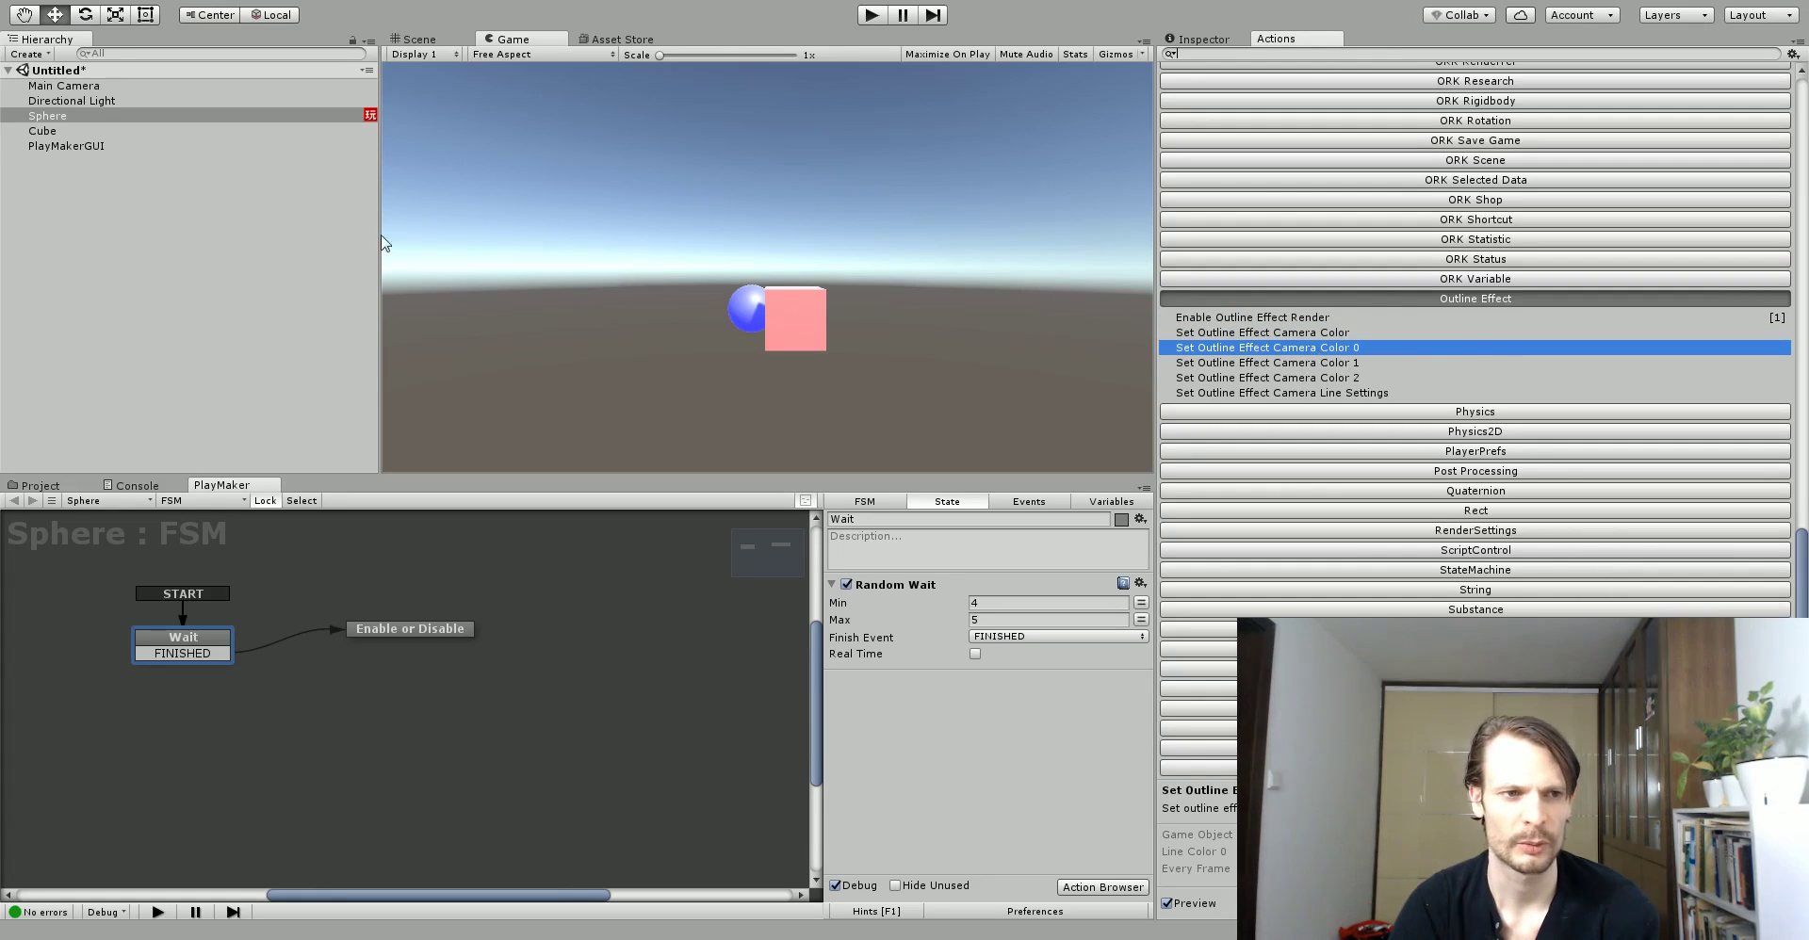
pyautogui.click(1319, 364)
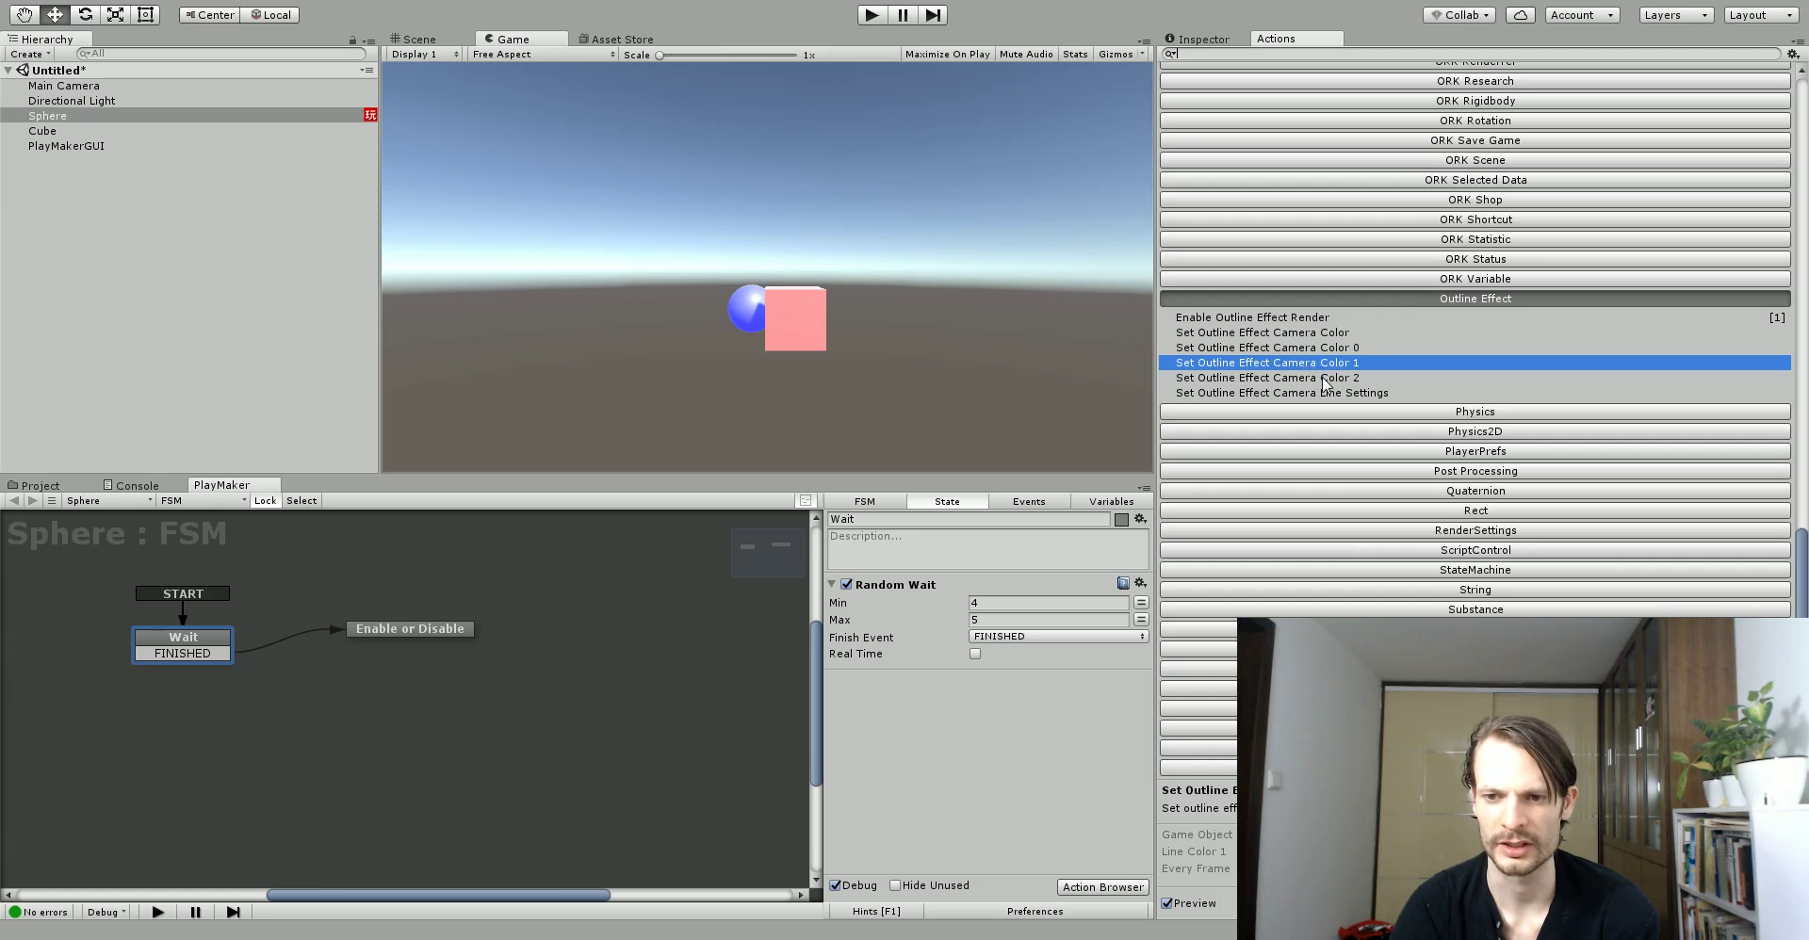
pyautogui.click(1323, 379)
# - Compare the Main Camera's Outline Effect component with the Set Outline Effect Camera Color 2 and Camera Line Settings actions
pyautogui.click(65, 88)
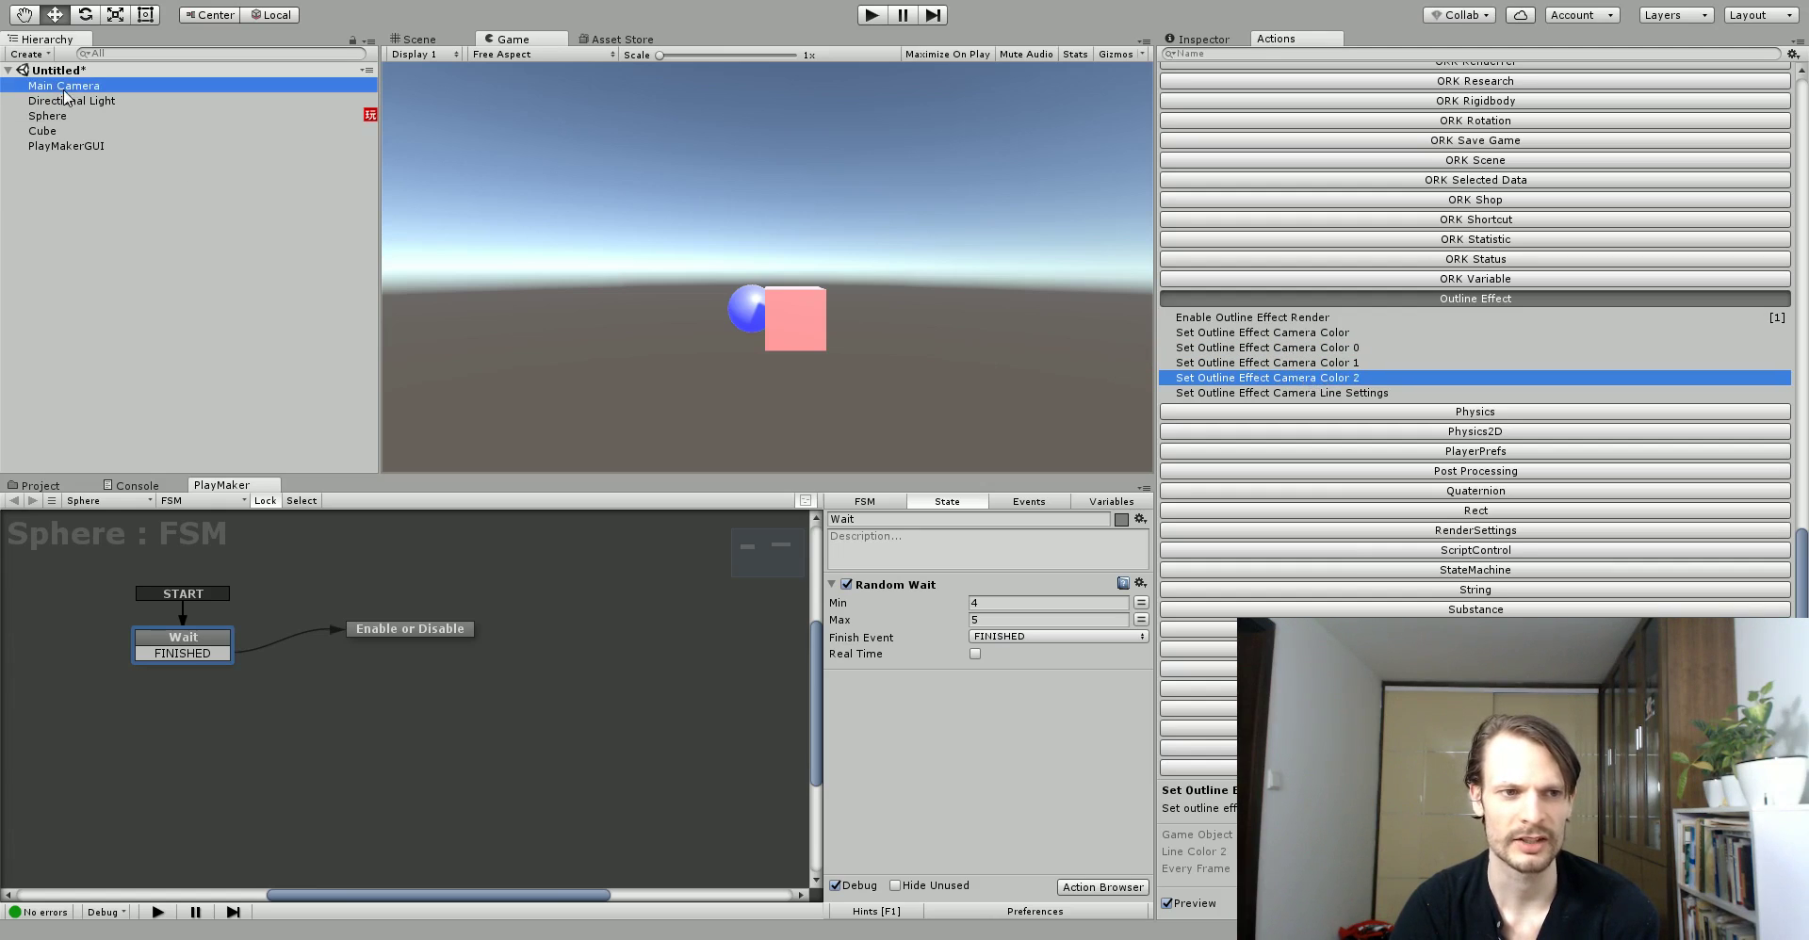
pyautogui.click(1186, 40)
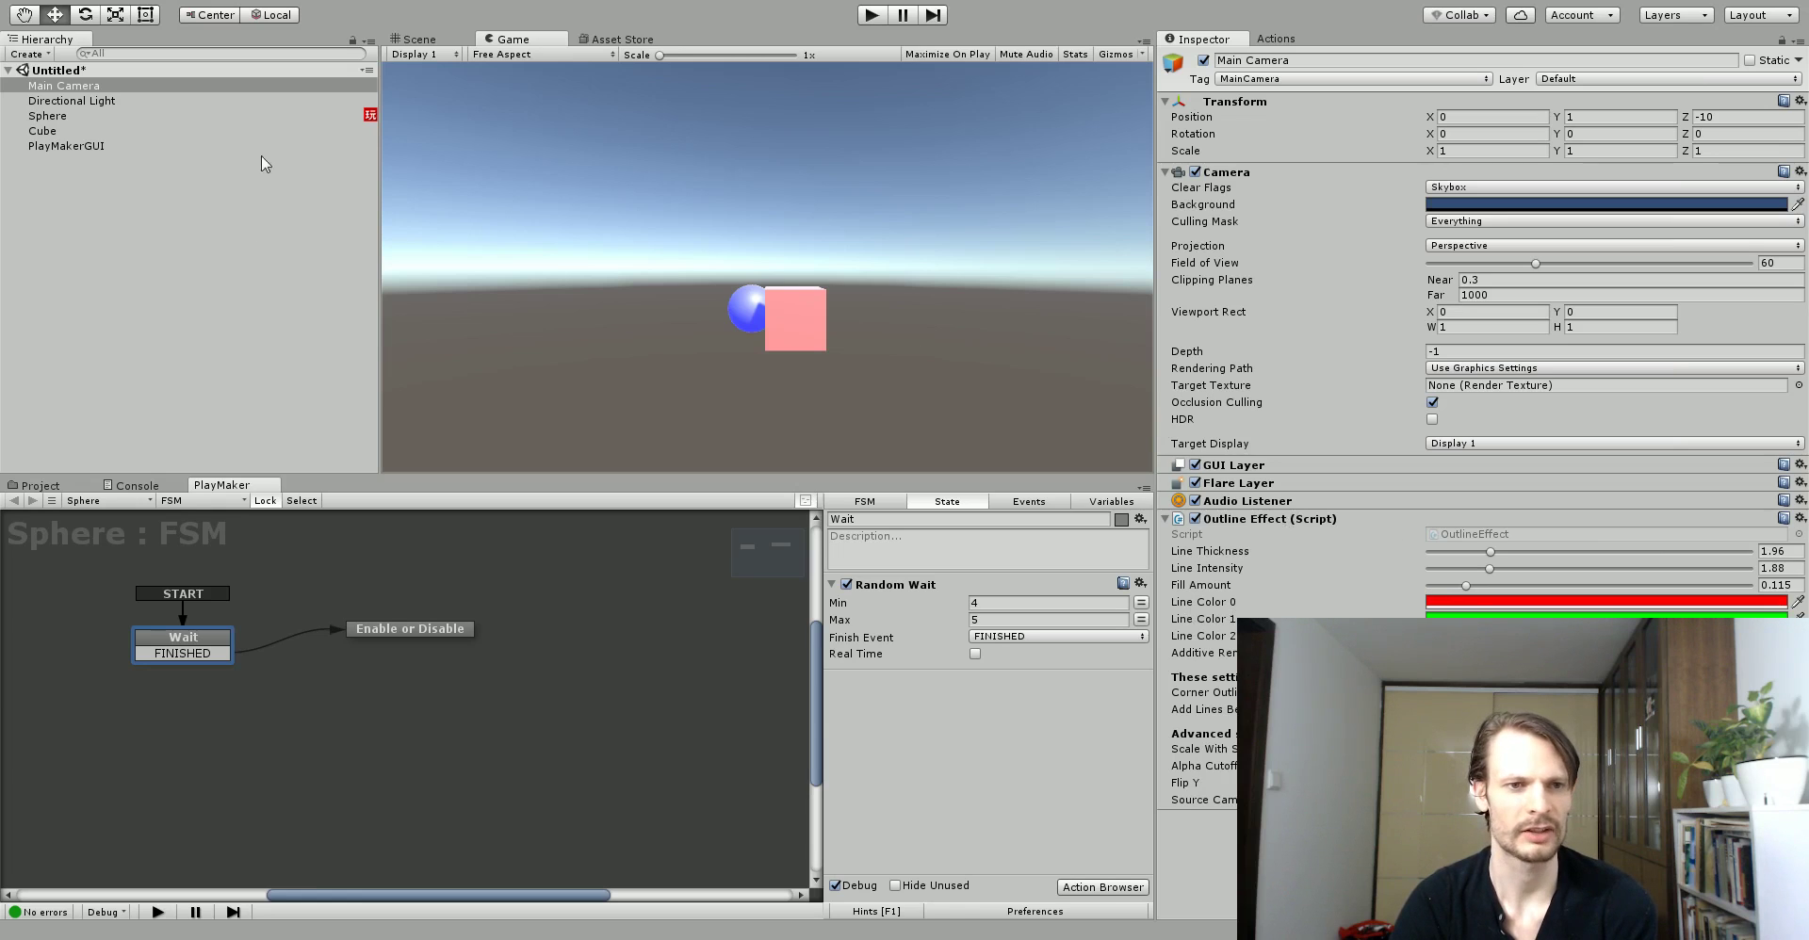
pyautogui.click(1276, 39)
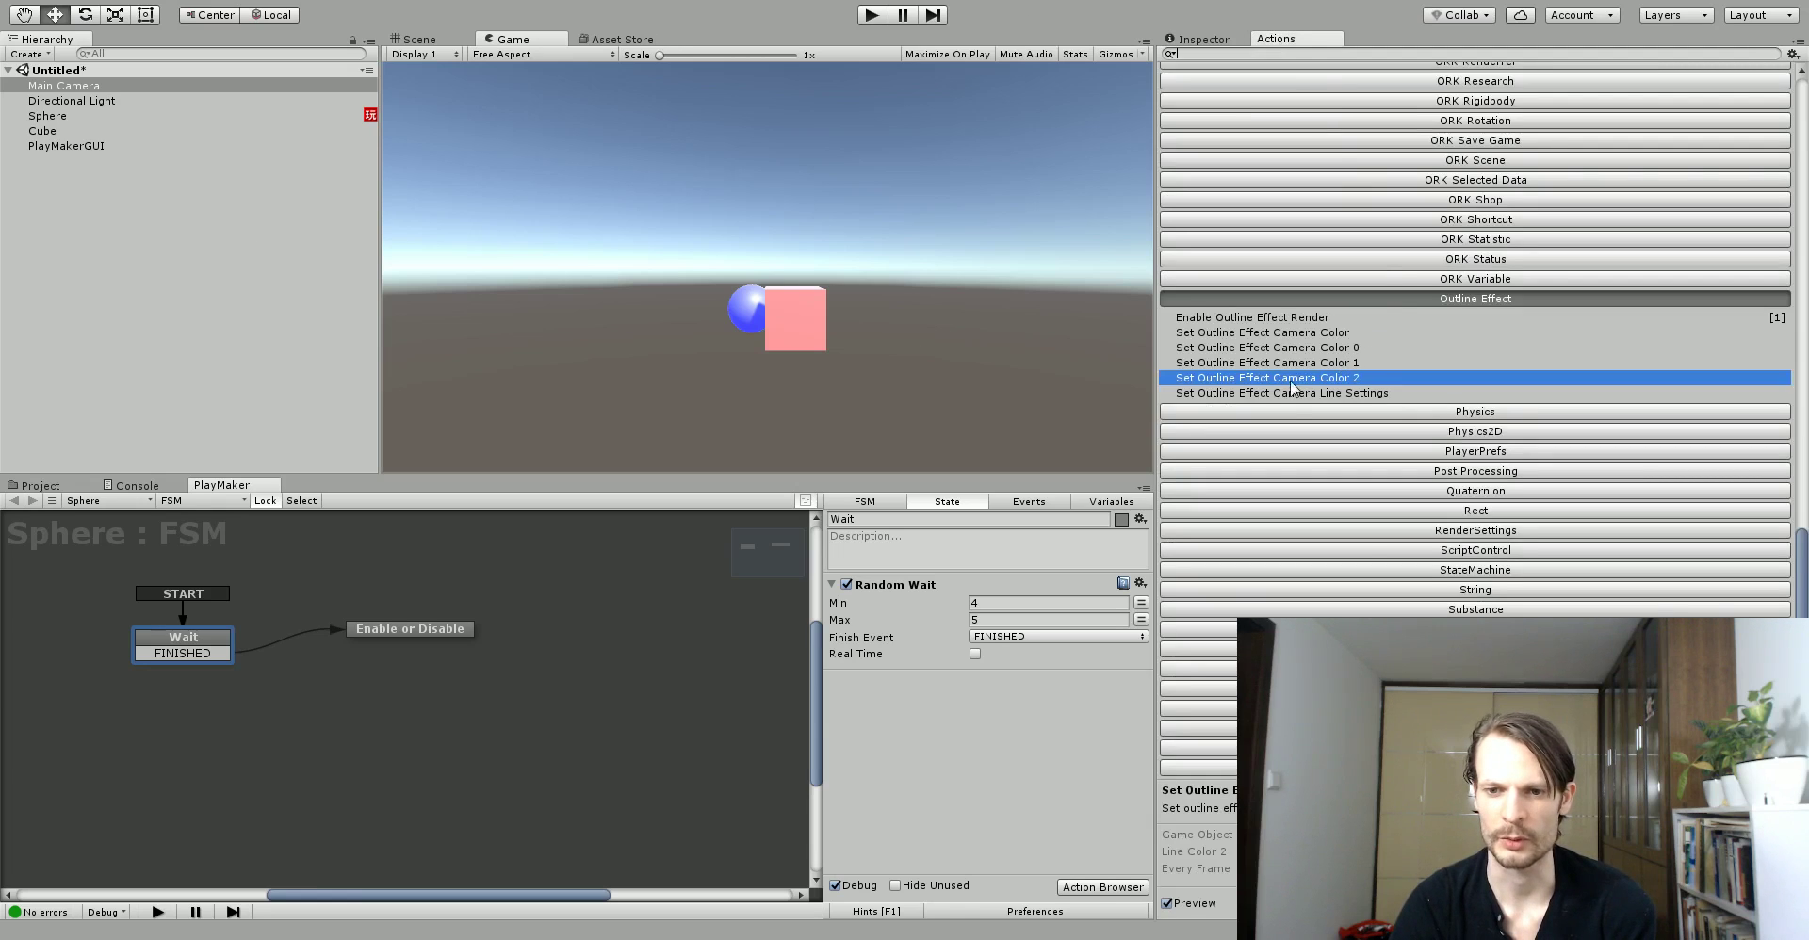
pyautogui.click(1211, 394)
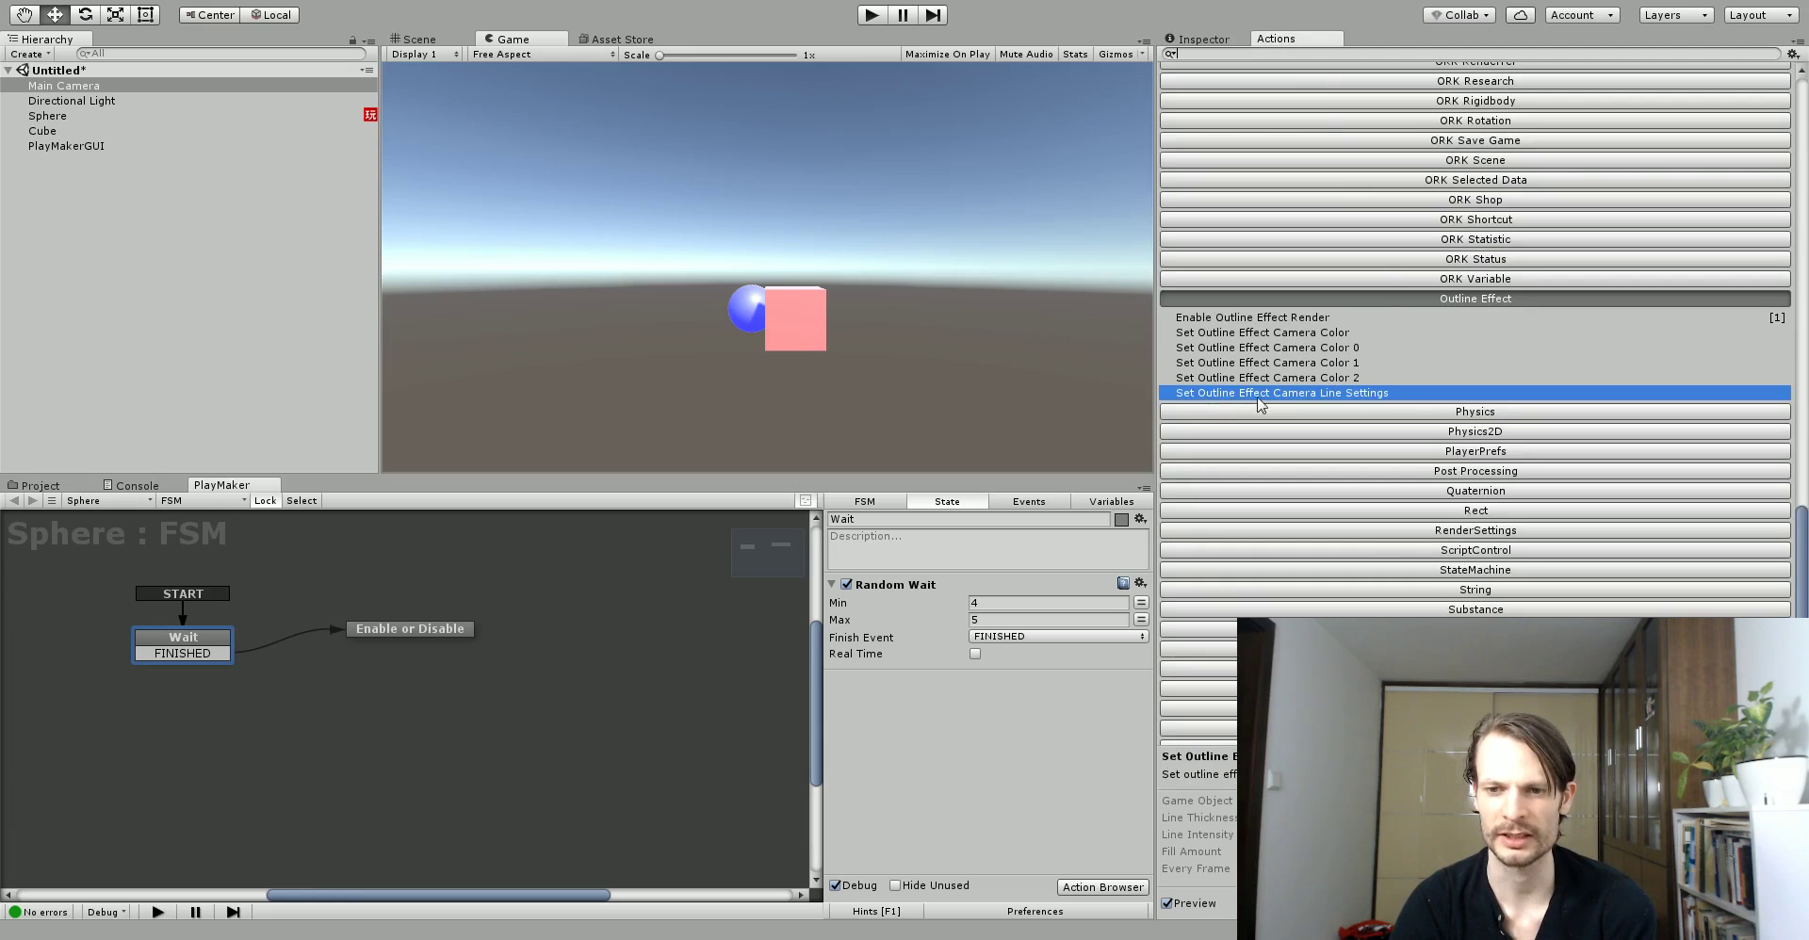
pyautogui.scroll(-1, 1395, 420)
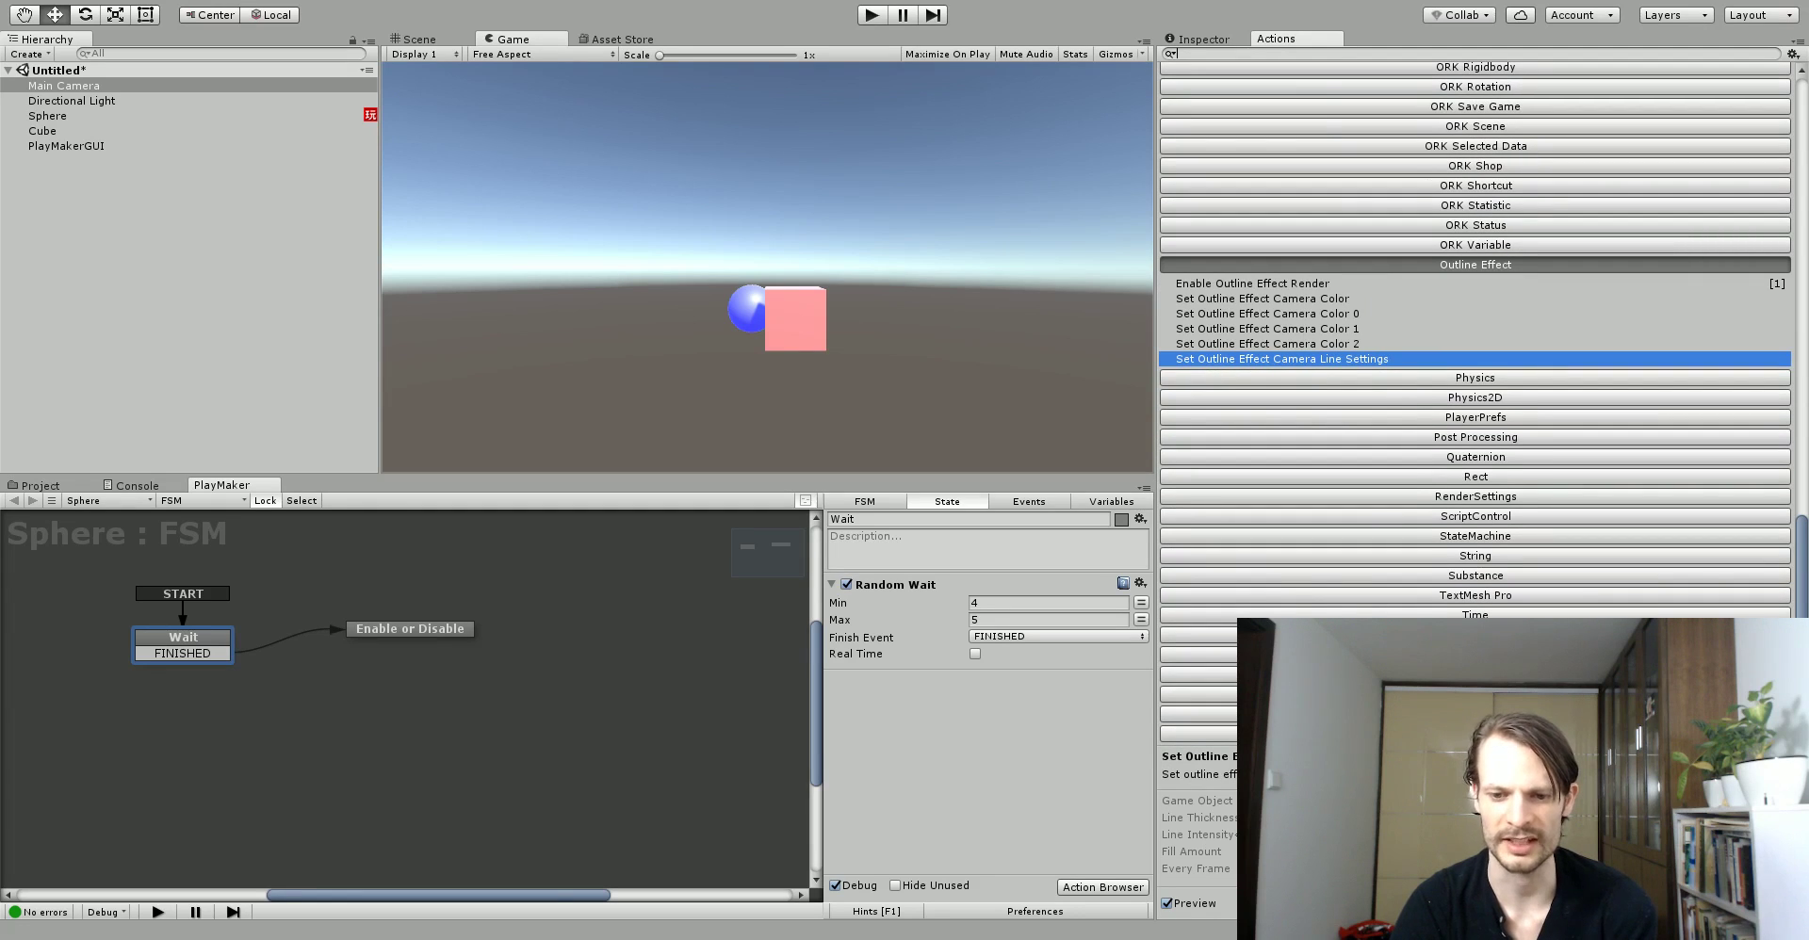
pyautogui.click(1190, 41)
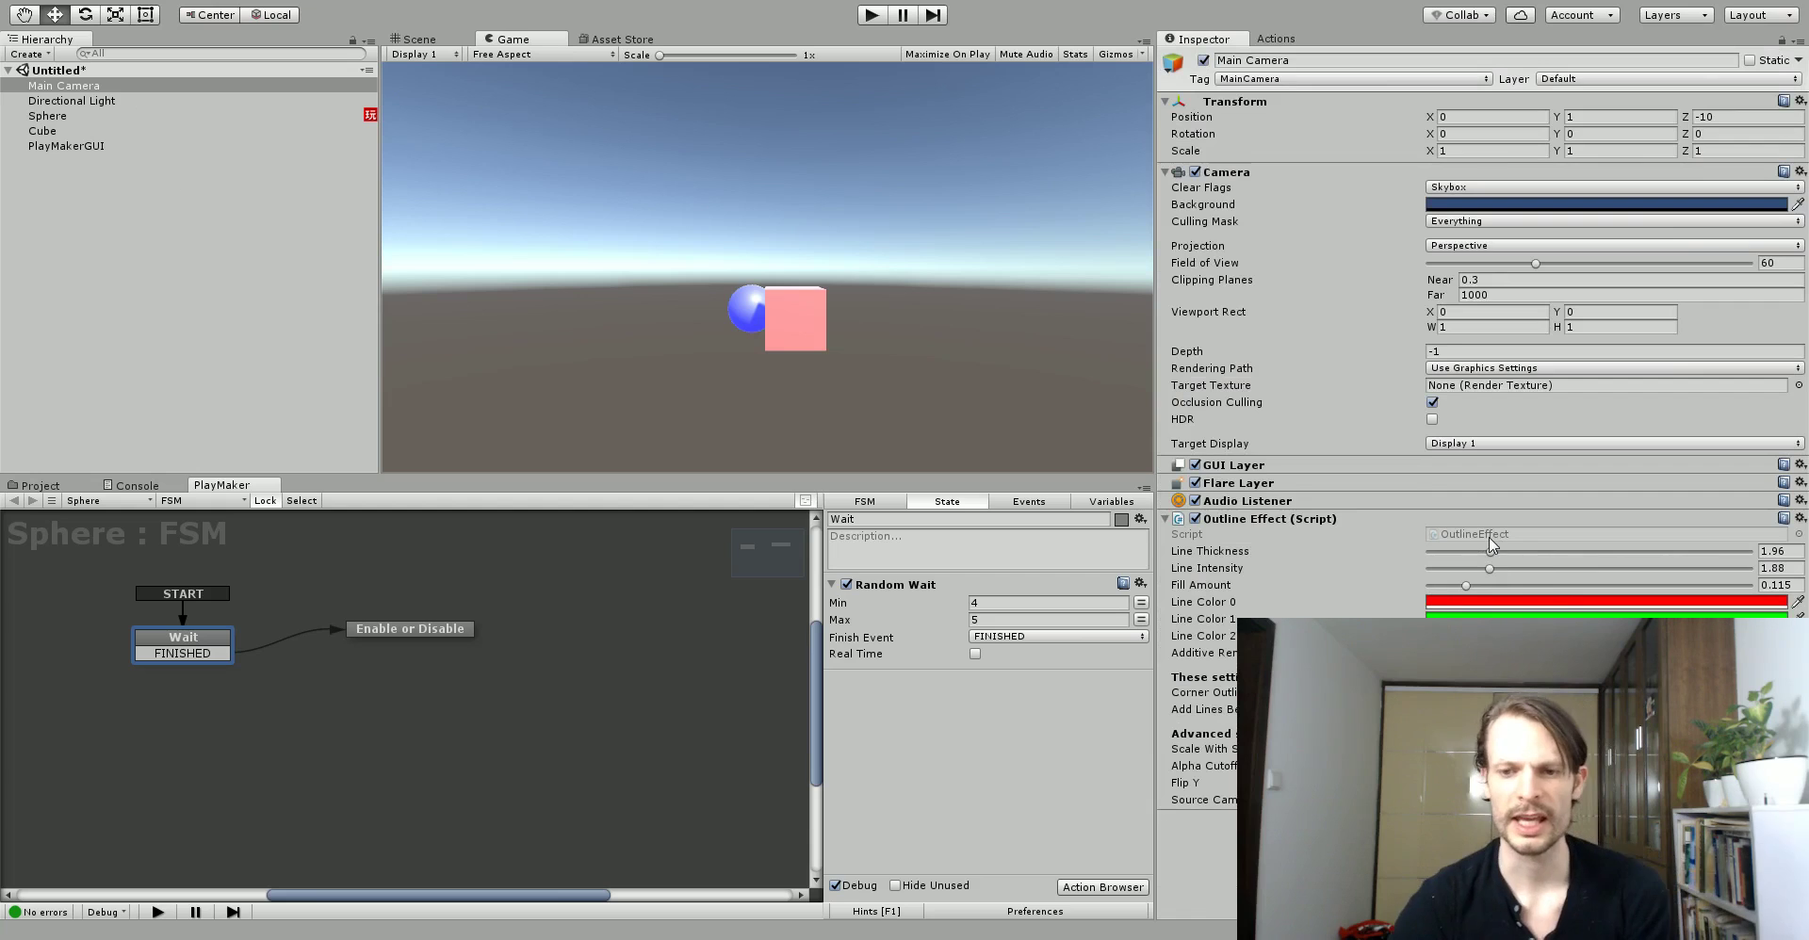
# - Select the cube and examine its Outline component's color and erase renderer settings
pyautogui.click(179, 100)
pyautogui.click(157, 117)
pyautogui.click(145, 129)
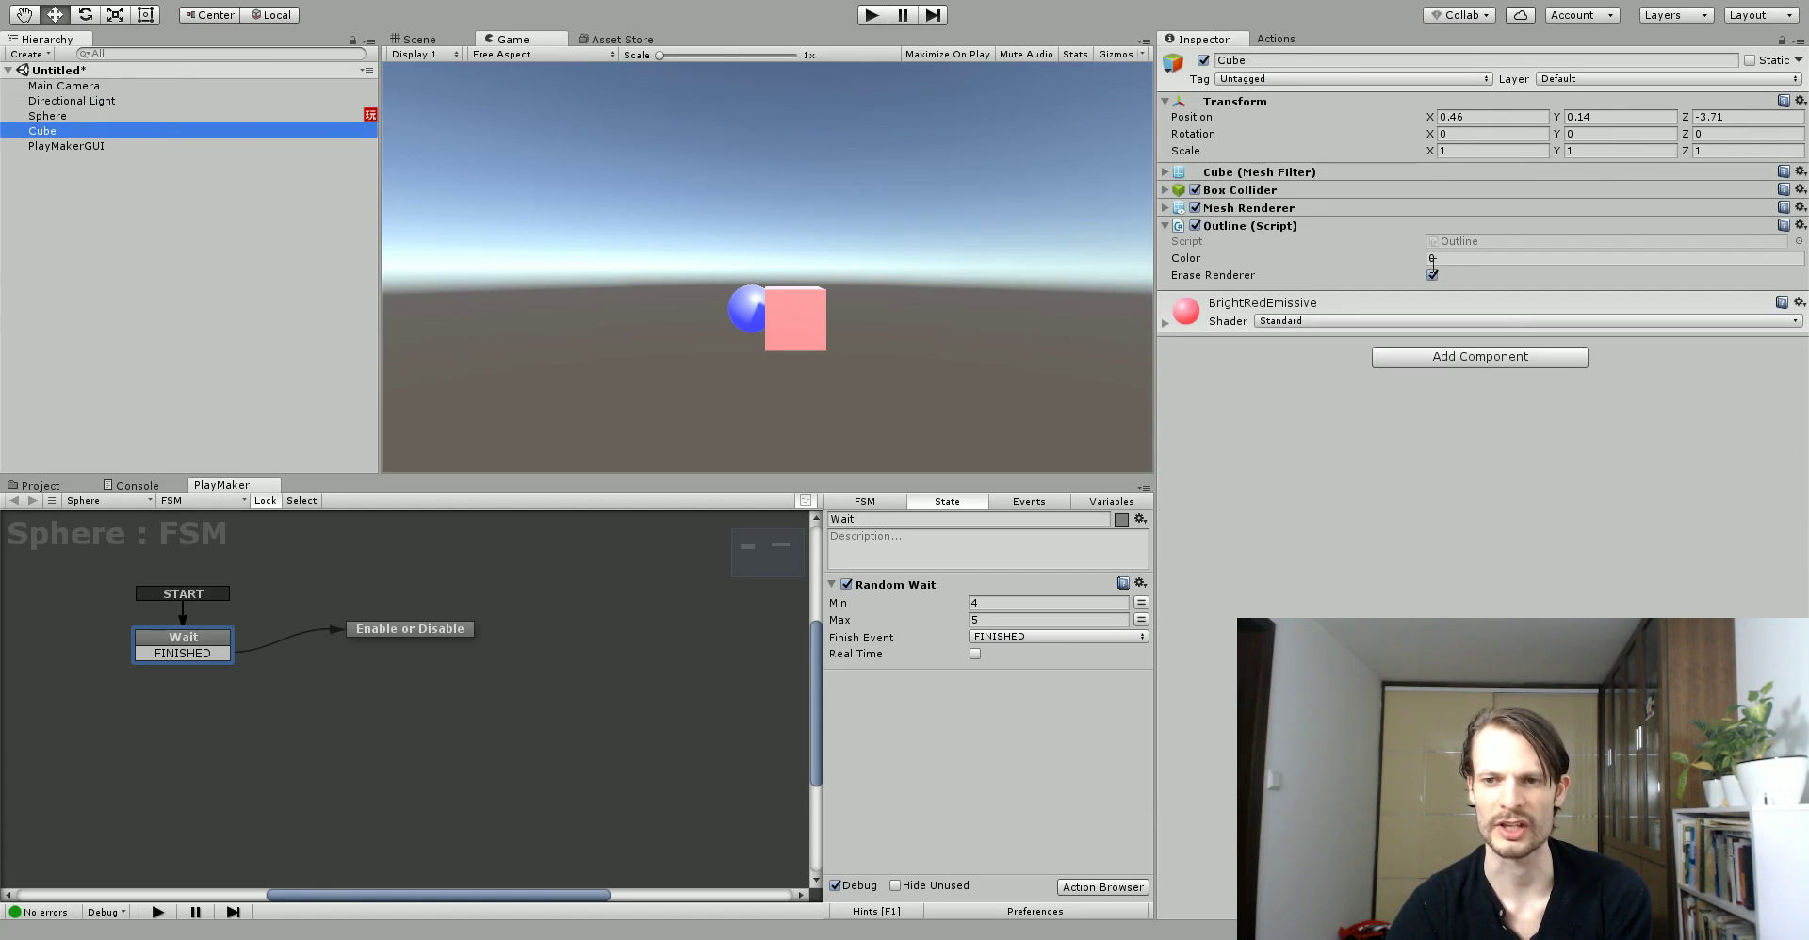